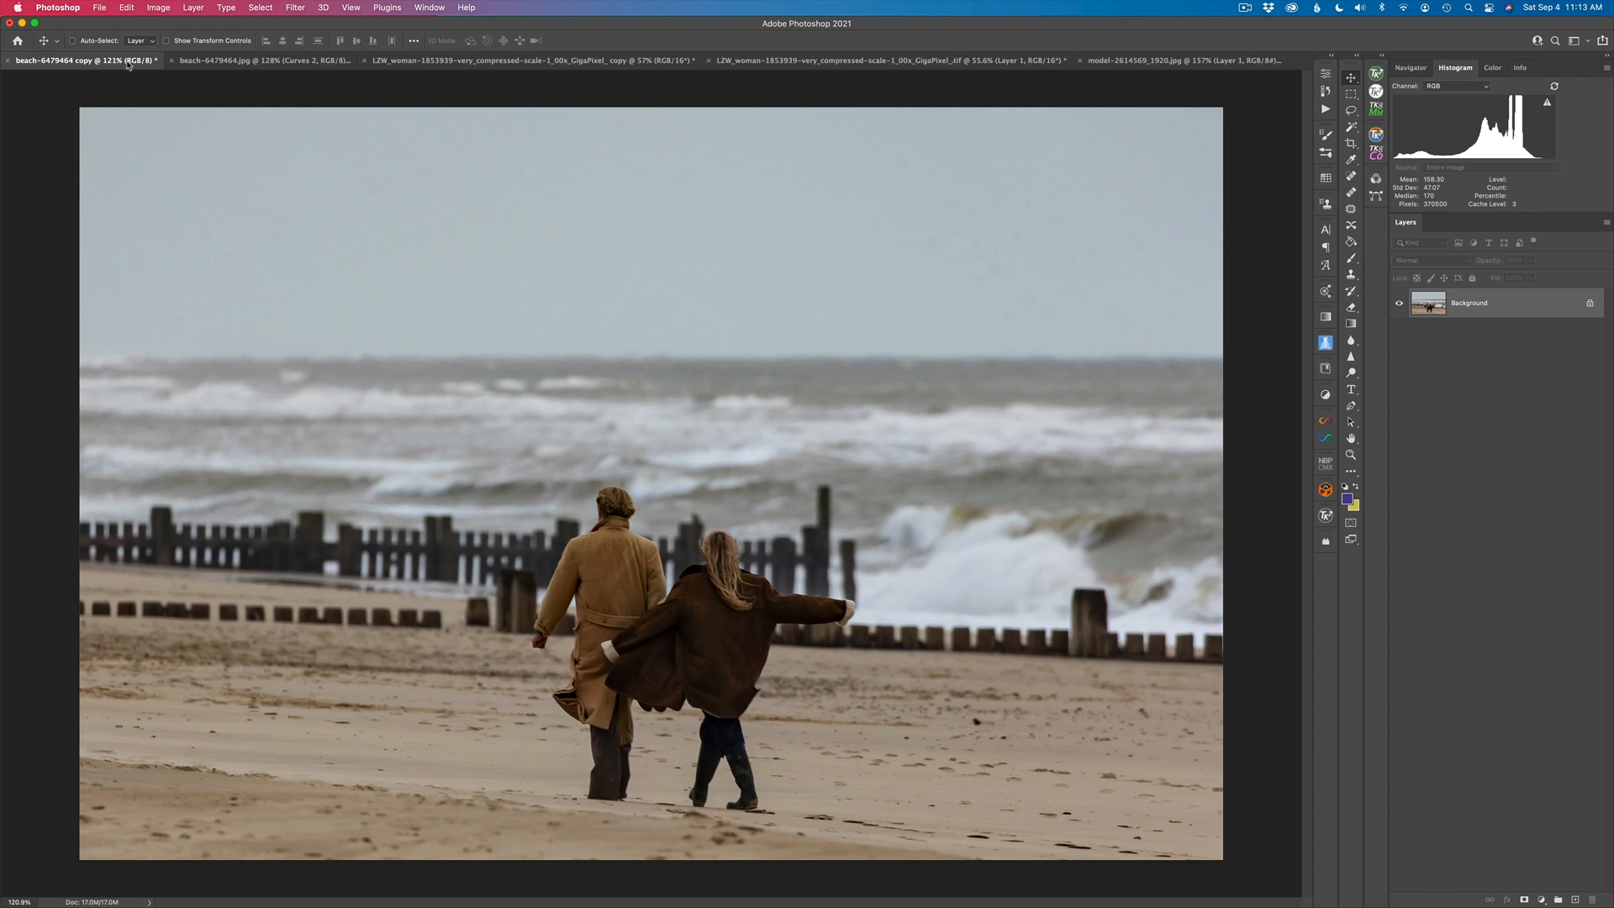
- Open the Camera Raw Filter on the ACR Color Grading layer of the beach photo and expand the Color Grading settings
{"action": "left_click", "coordinate": [448, 60]}
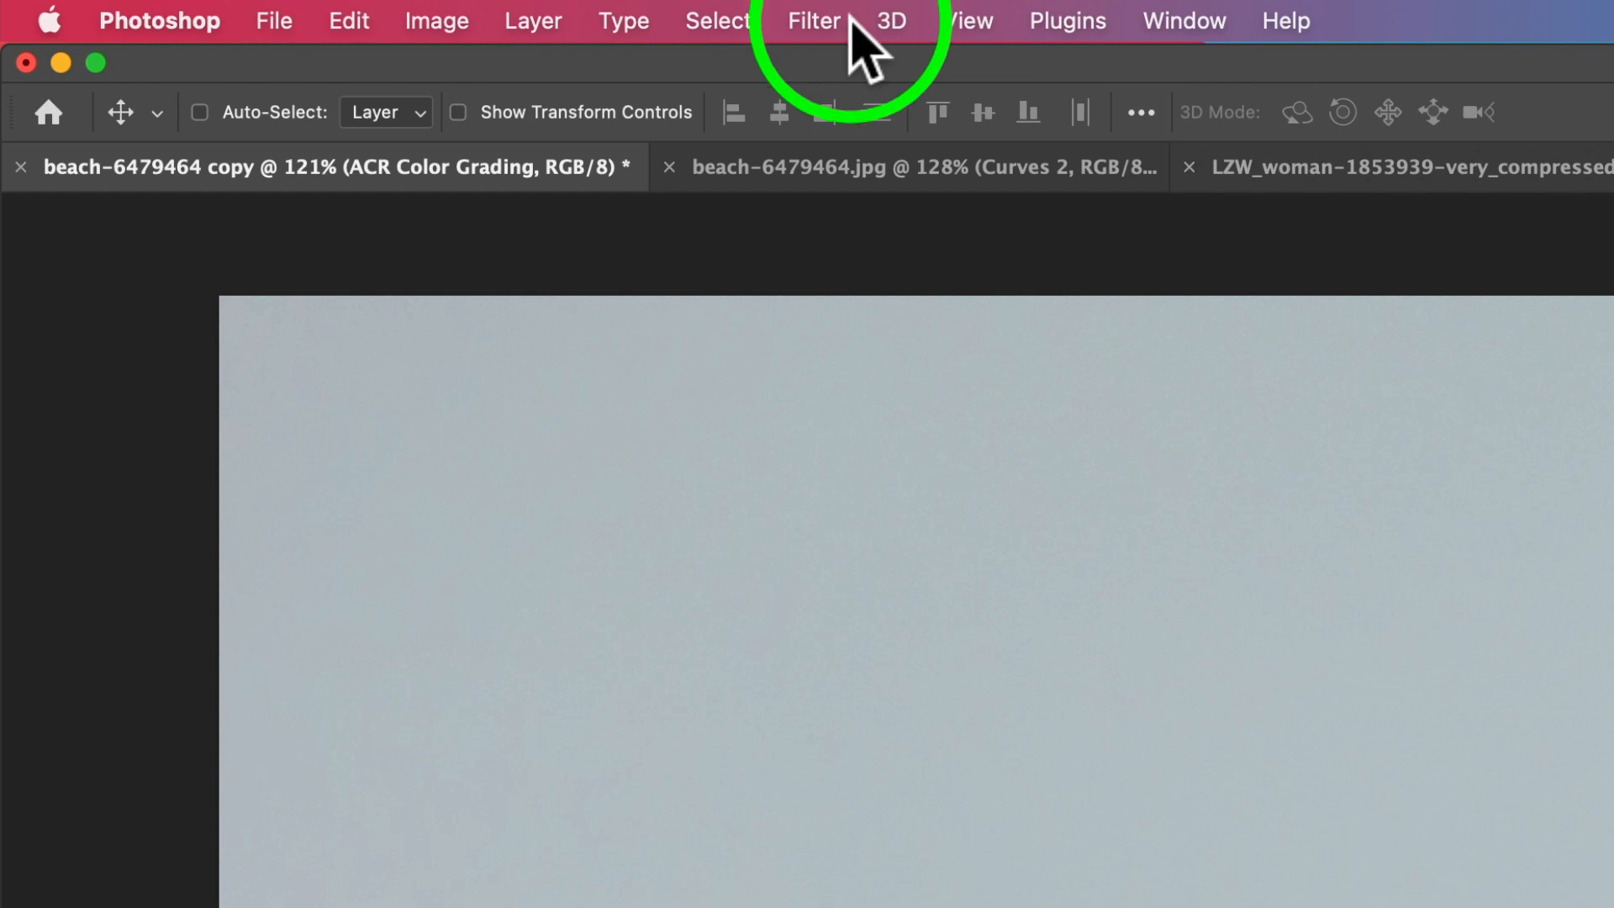
{"action": "left_click", "coordinate": [851, 20]}
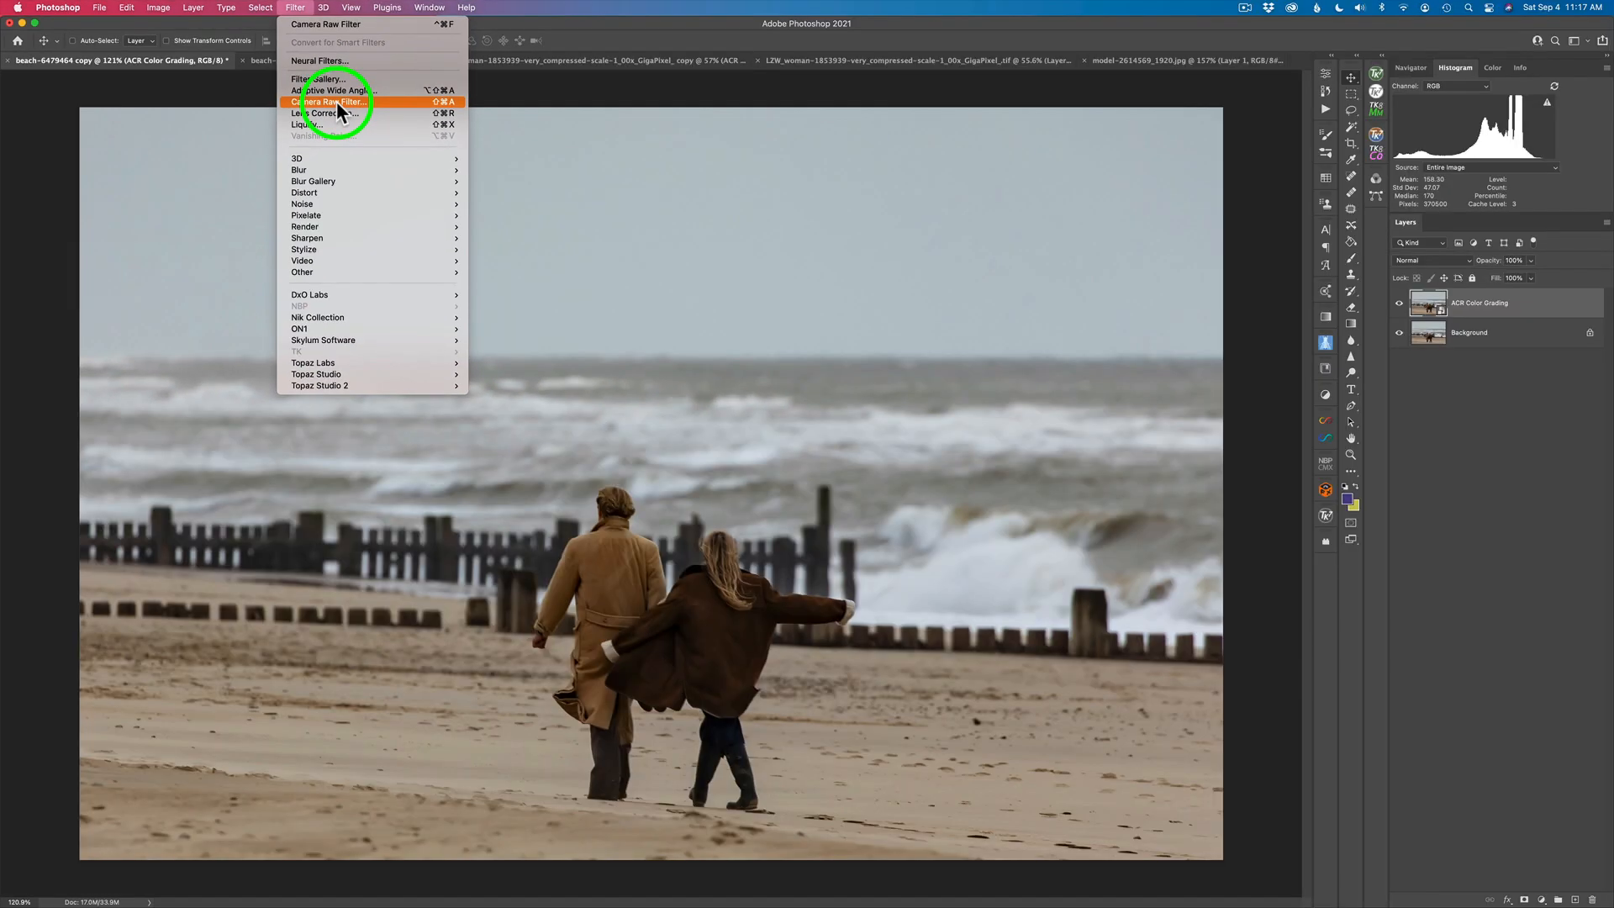
{"action": "left_click", "coordinate": [336, 101]}
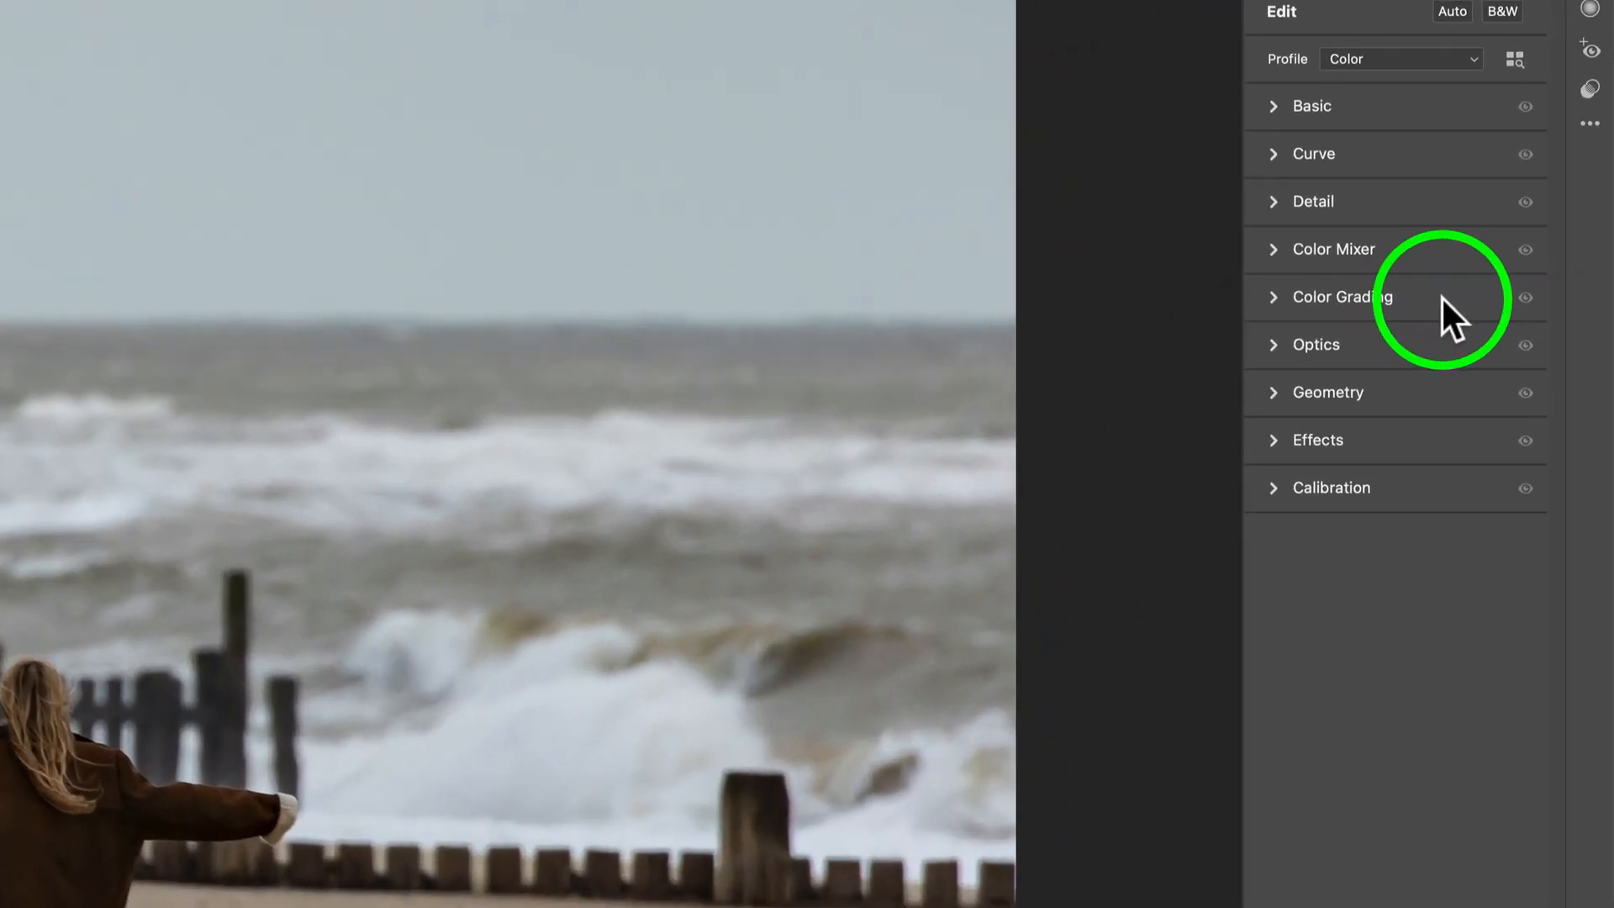
{"action": "left_click", "coordinate": [1353, 294]}
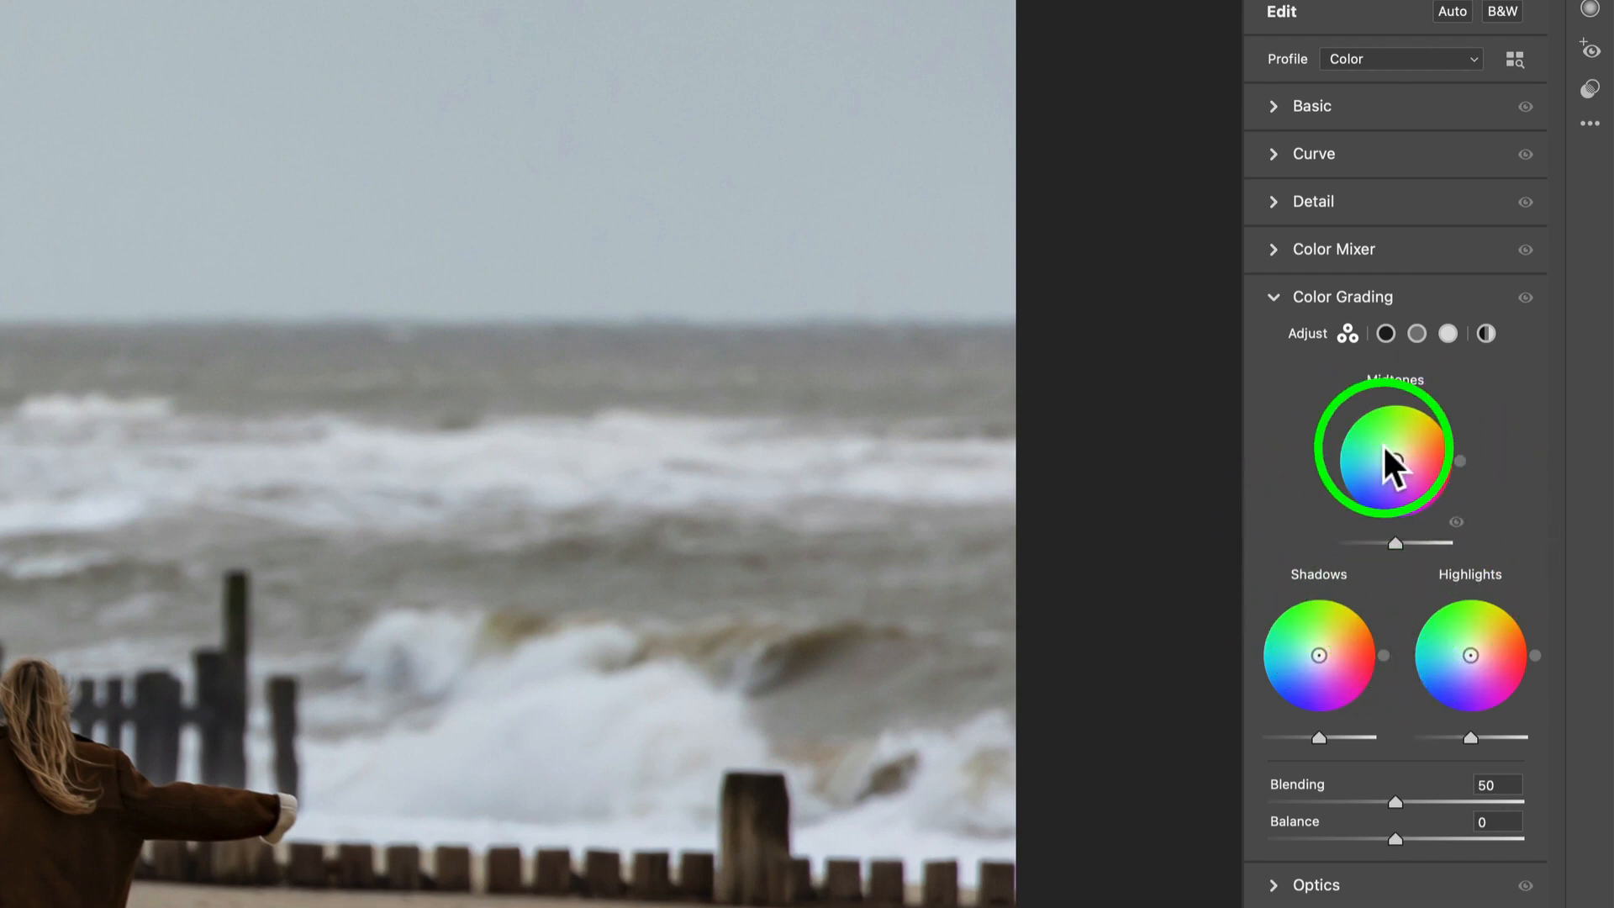
- Examine the separate Shadows, Midtones, Highlights and Global color wheels and the collapsible Hue and Saturation sliders
{"action": "left_click", "coordinate": [1386, 336]}
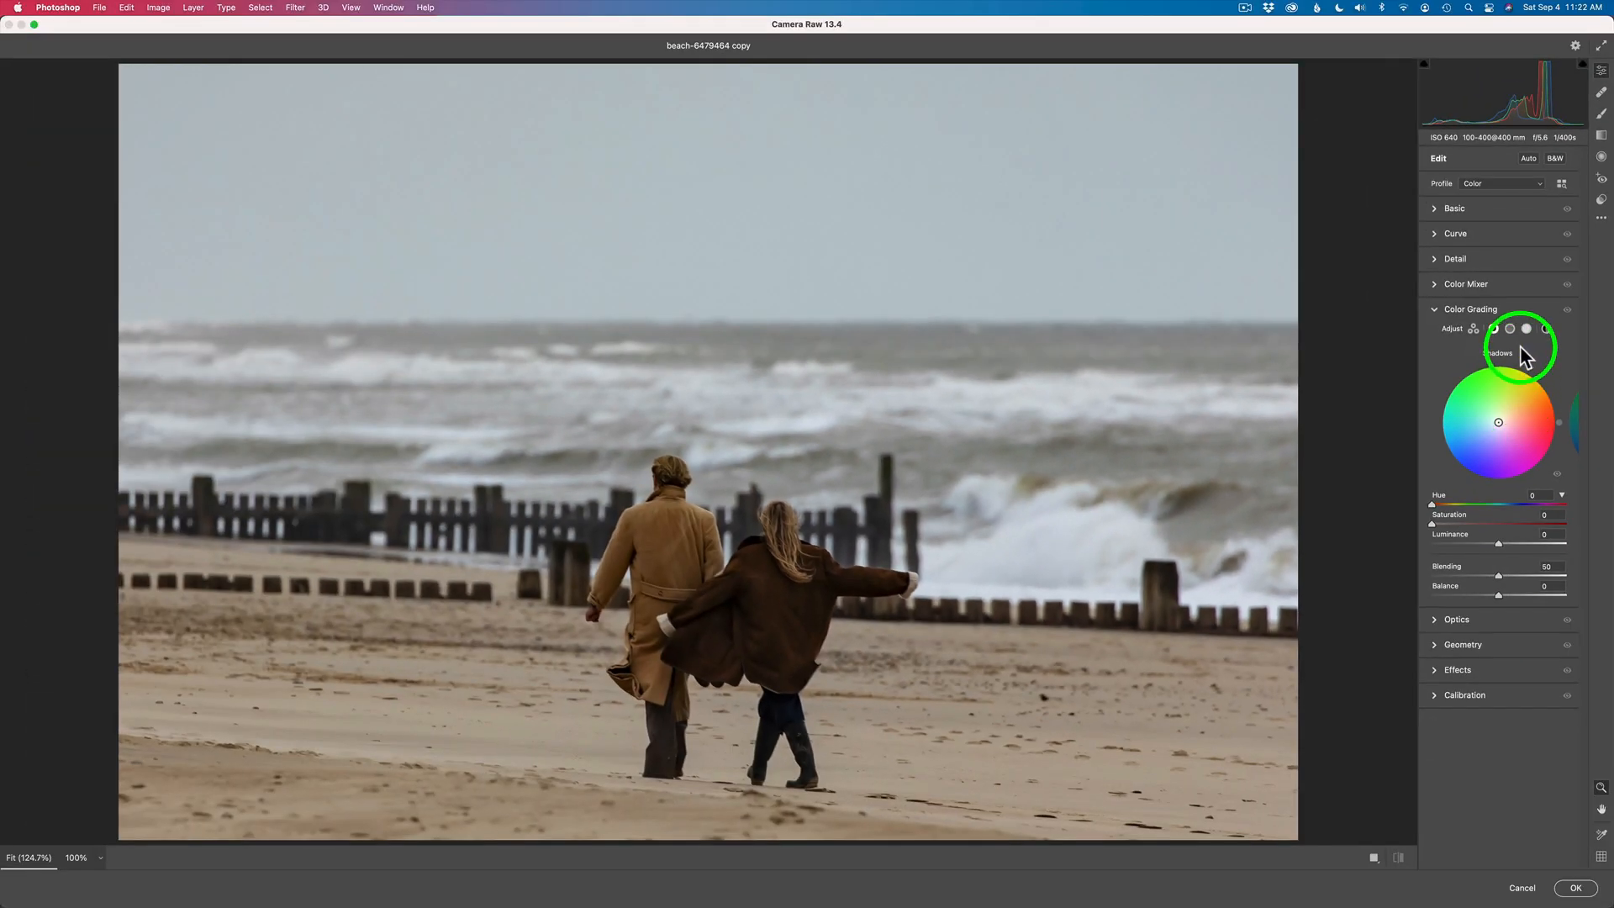
{"action": "left_click", "coordinate": [1417, 333]}
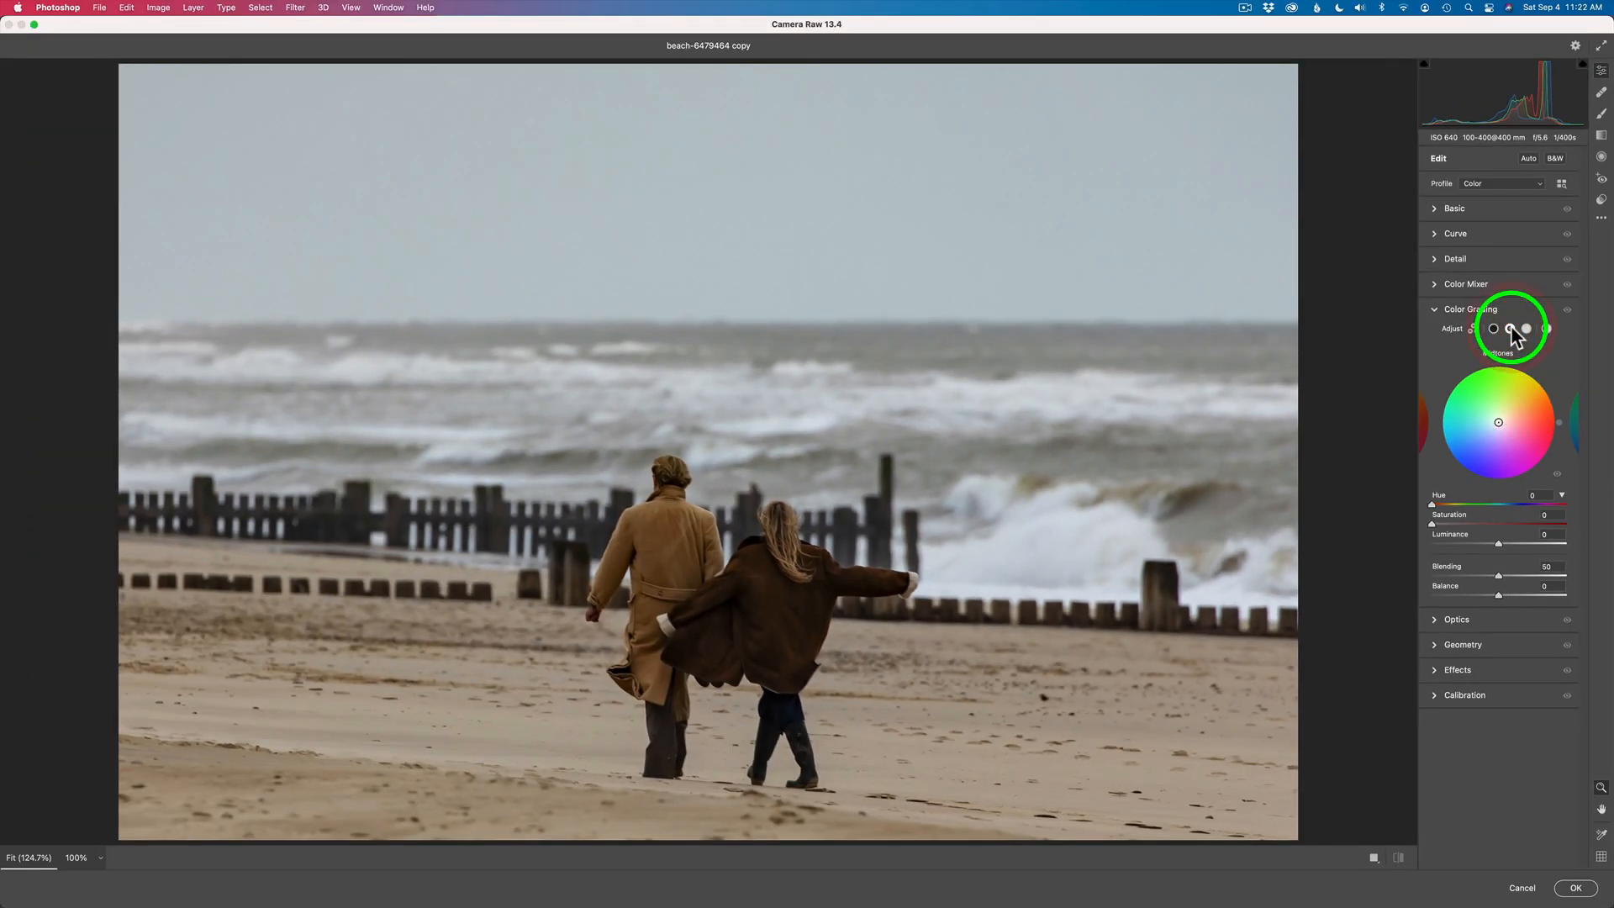
{"action": "left_click", "coordinate": [1526, 329]}
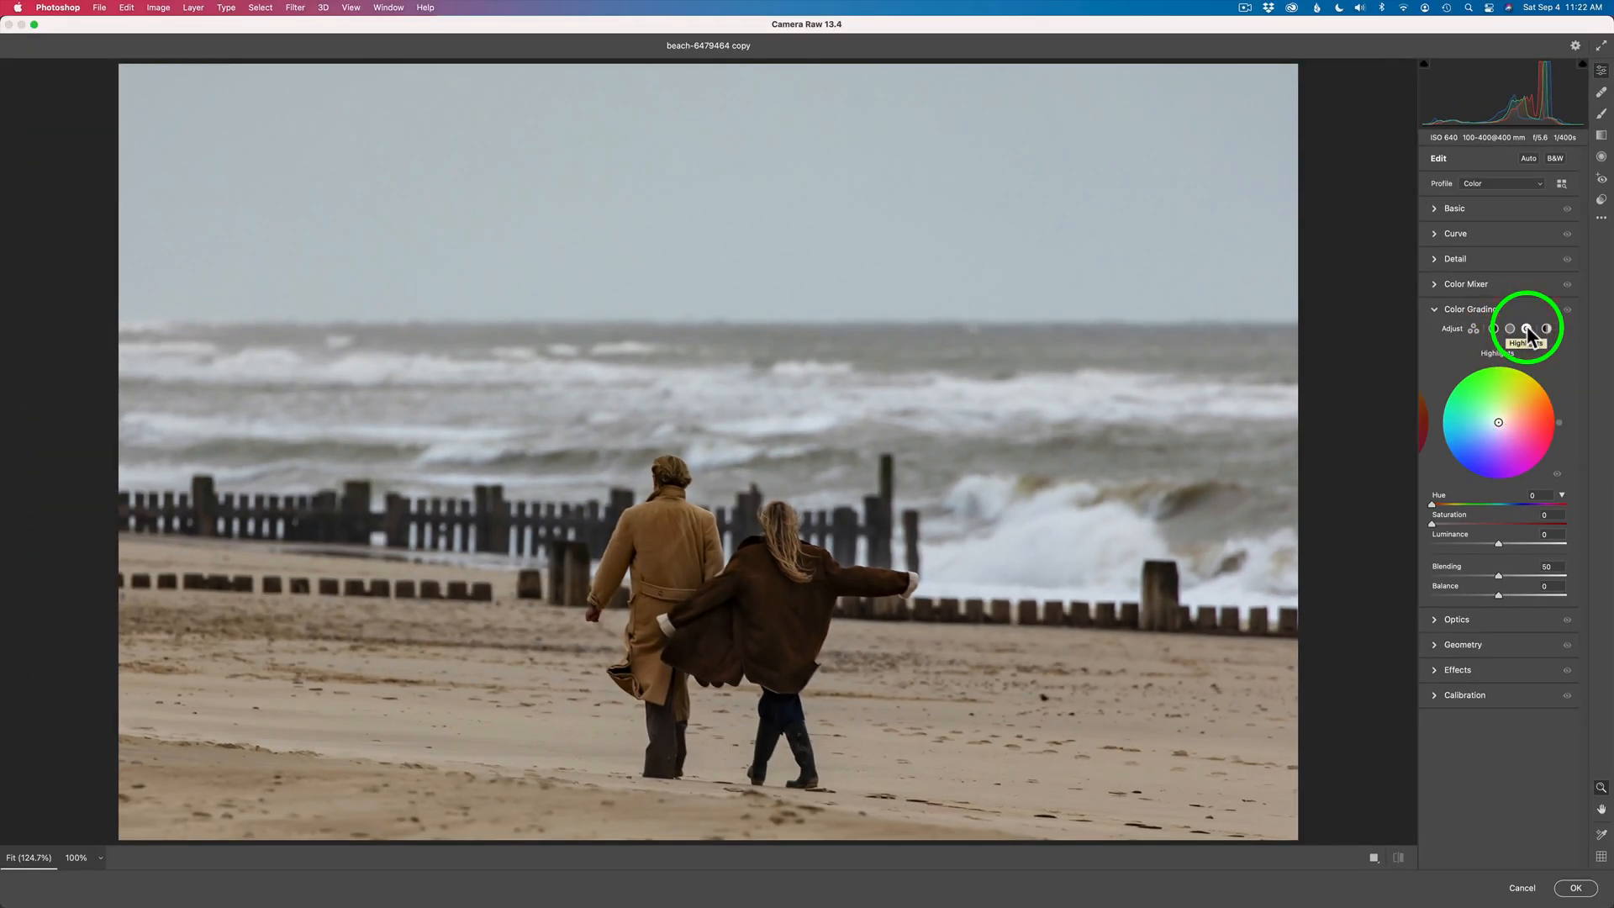
{"action": "left_click", "coordinate": [1424, 419]}
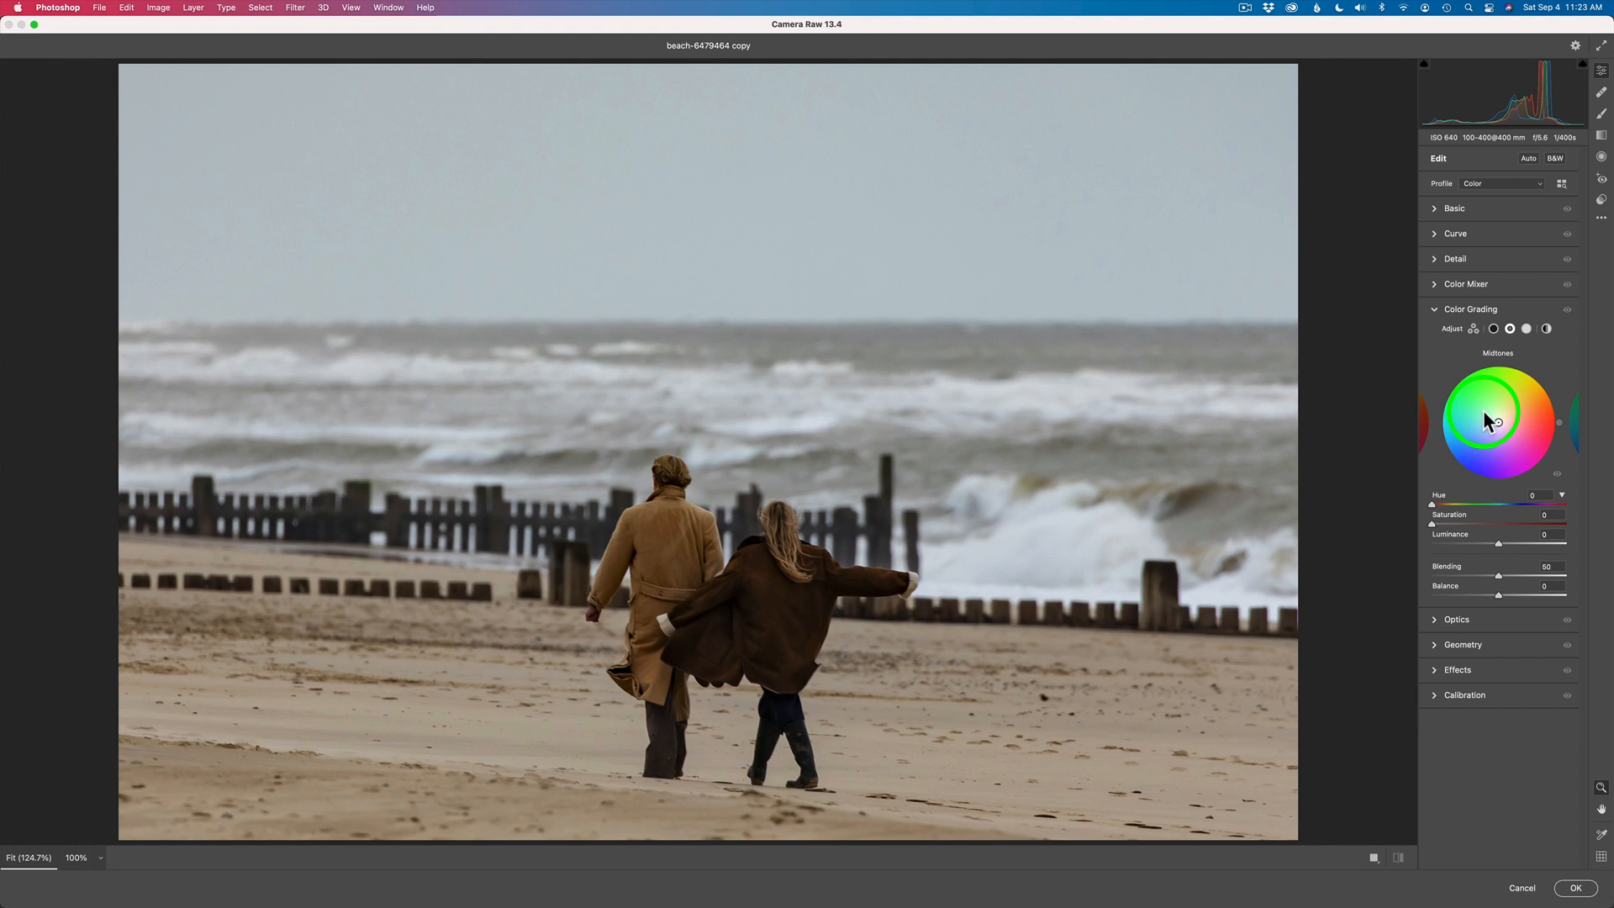
{"action": "left_click", "coordinate": [1426, 427]}
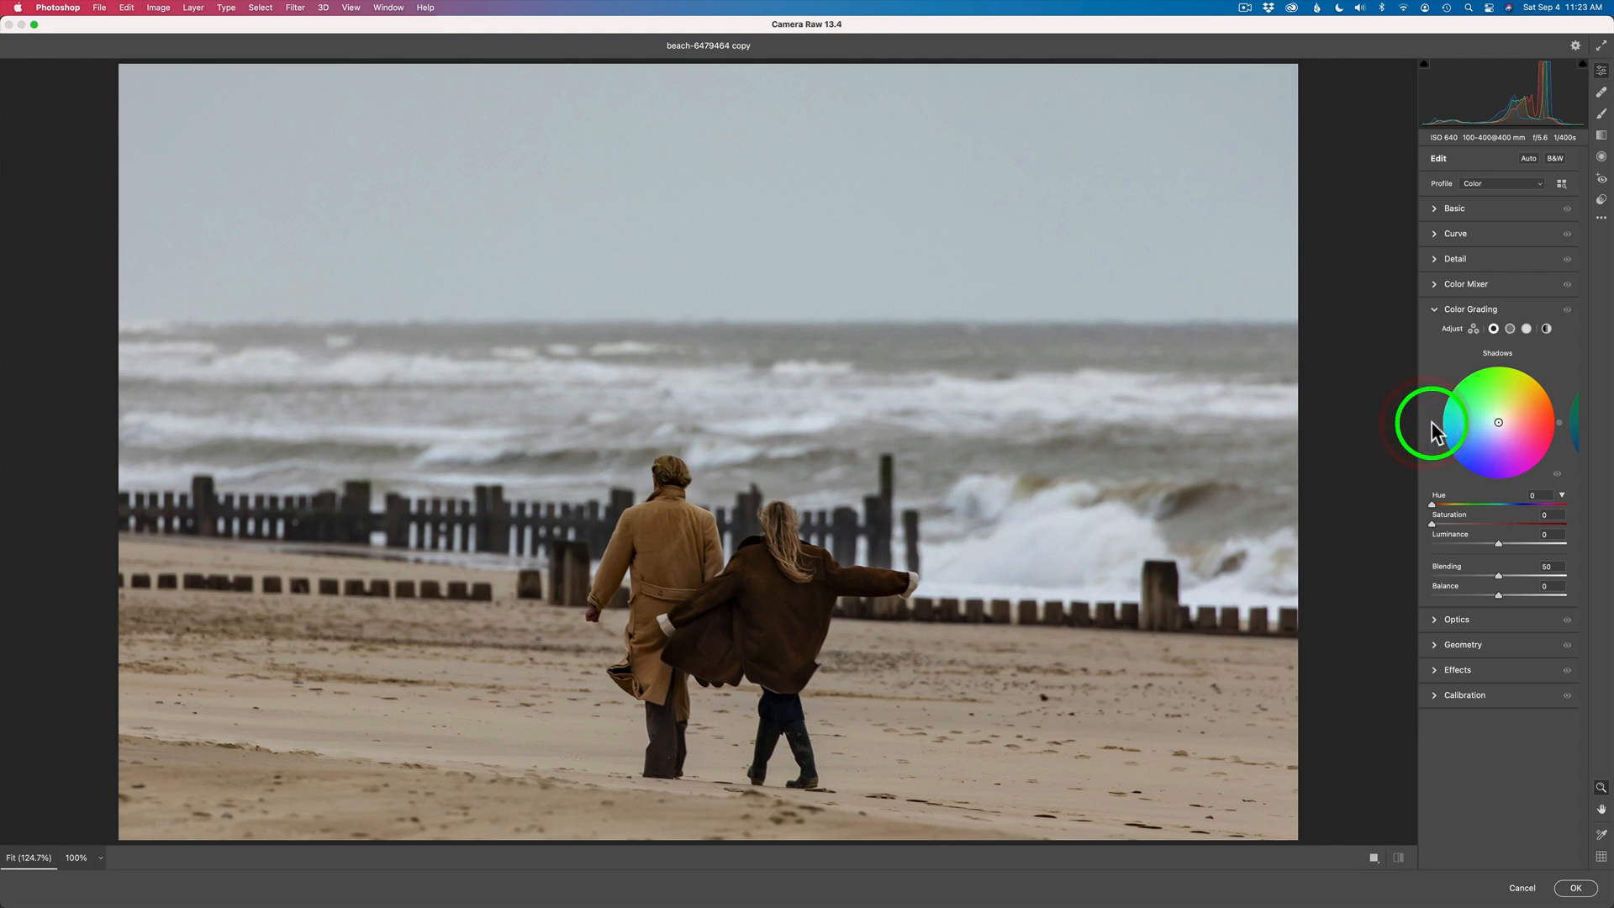
{"action": "left_click", "coordinate": [1562, 496]}
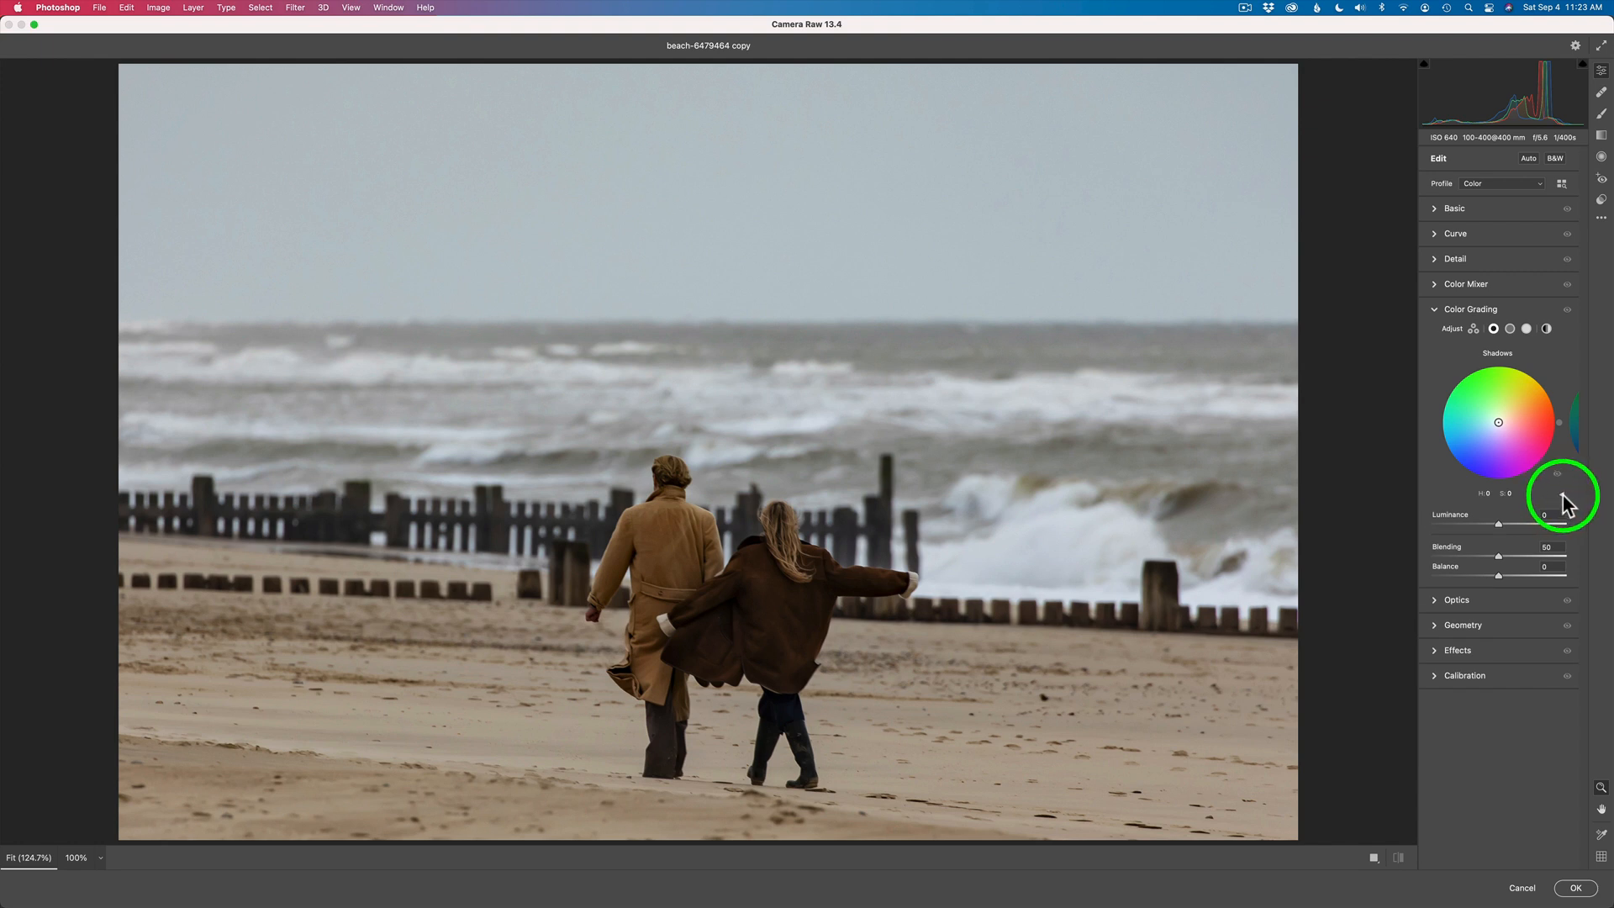
{"action": "left_click", "coordinate": [1562, 495]}
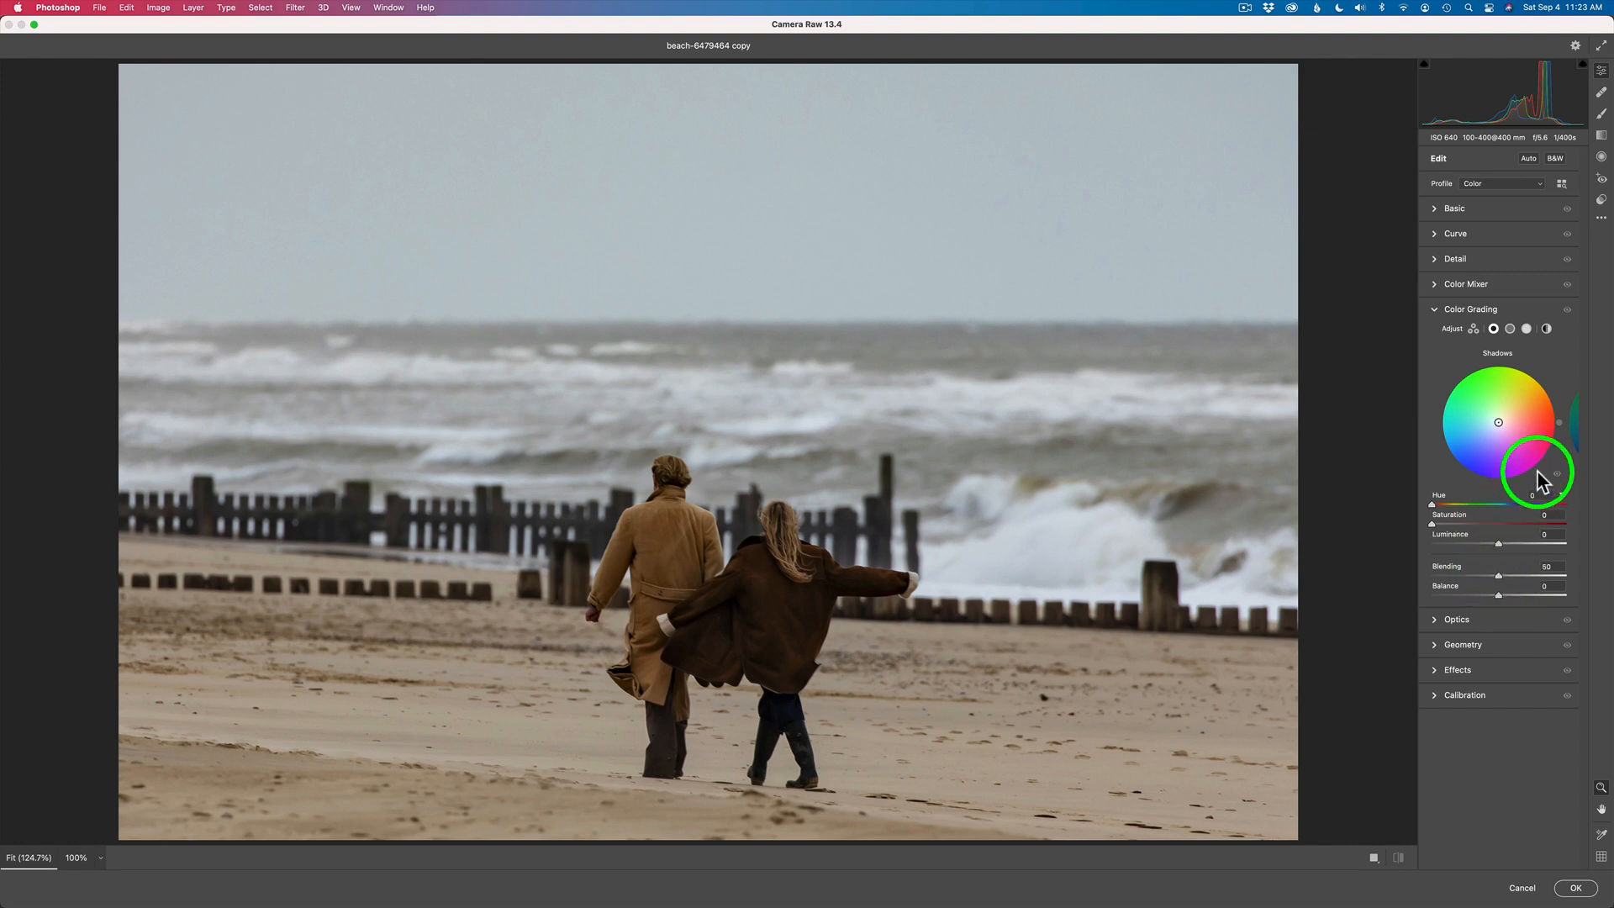
{"action": "left_click", "coordinate": [1547, 329]}
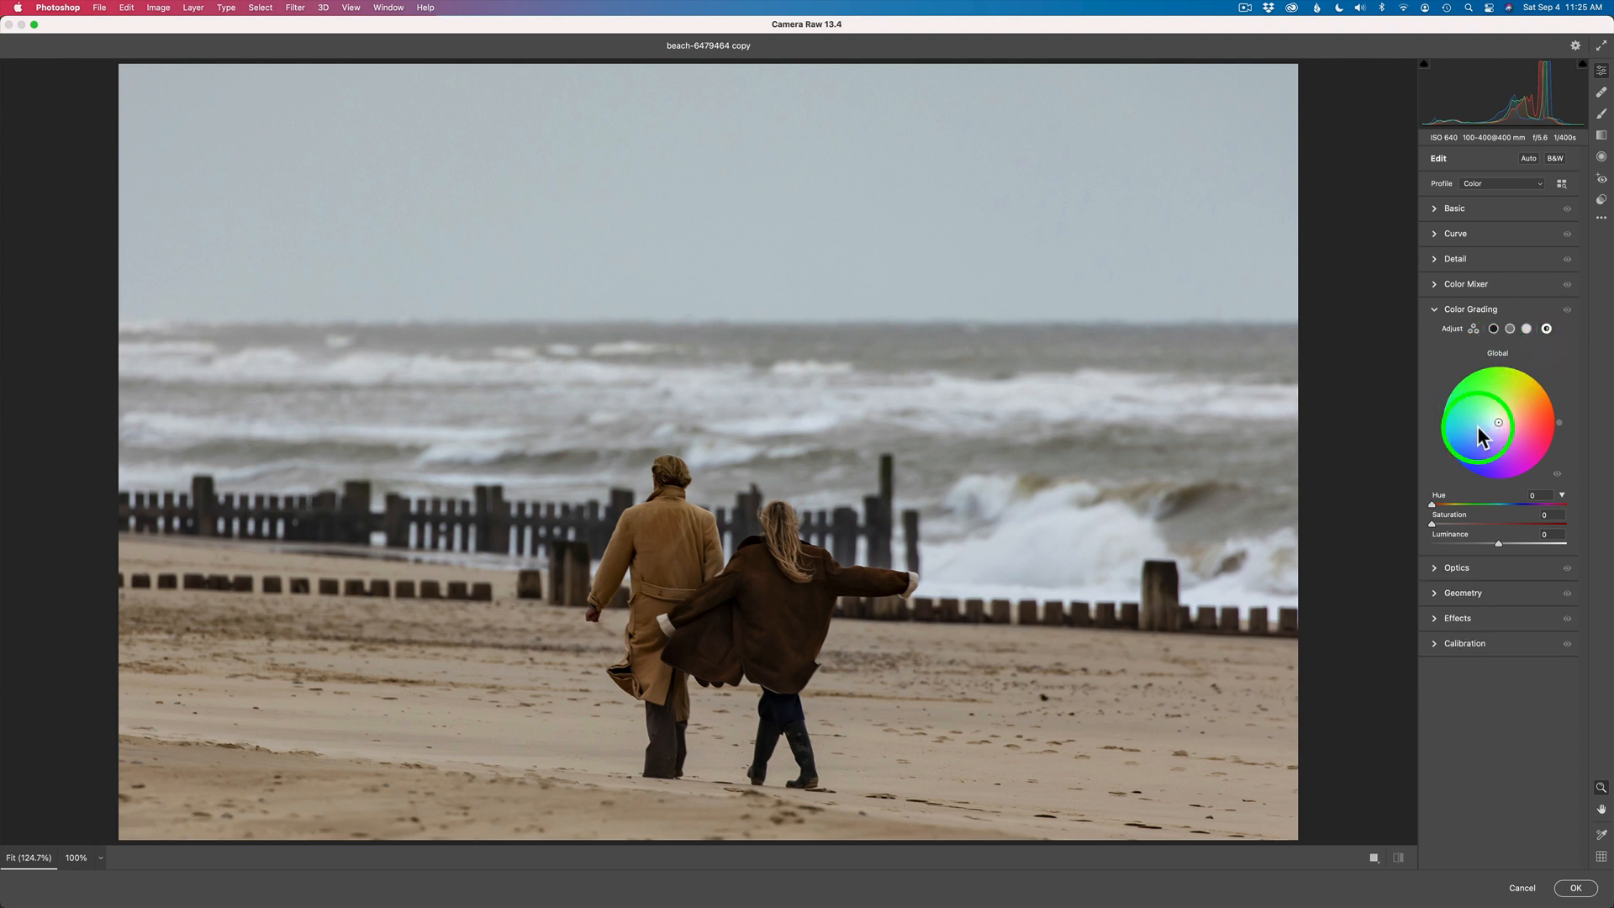
- Tint the shadows blue in Color Grading with Hue 202, Saturation 44 and Luminance -8
{"action": "left_click", "coordinate": [1494, 331]}
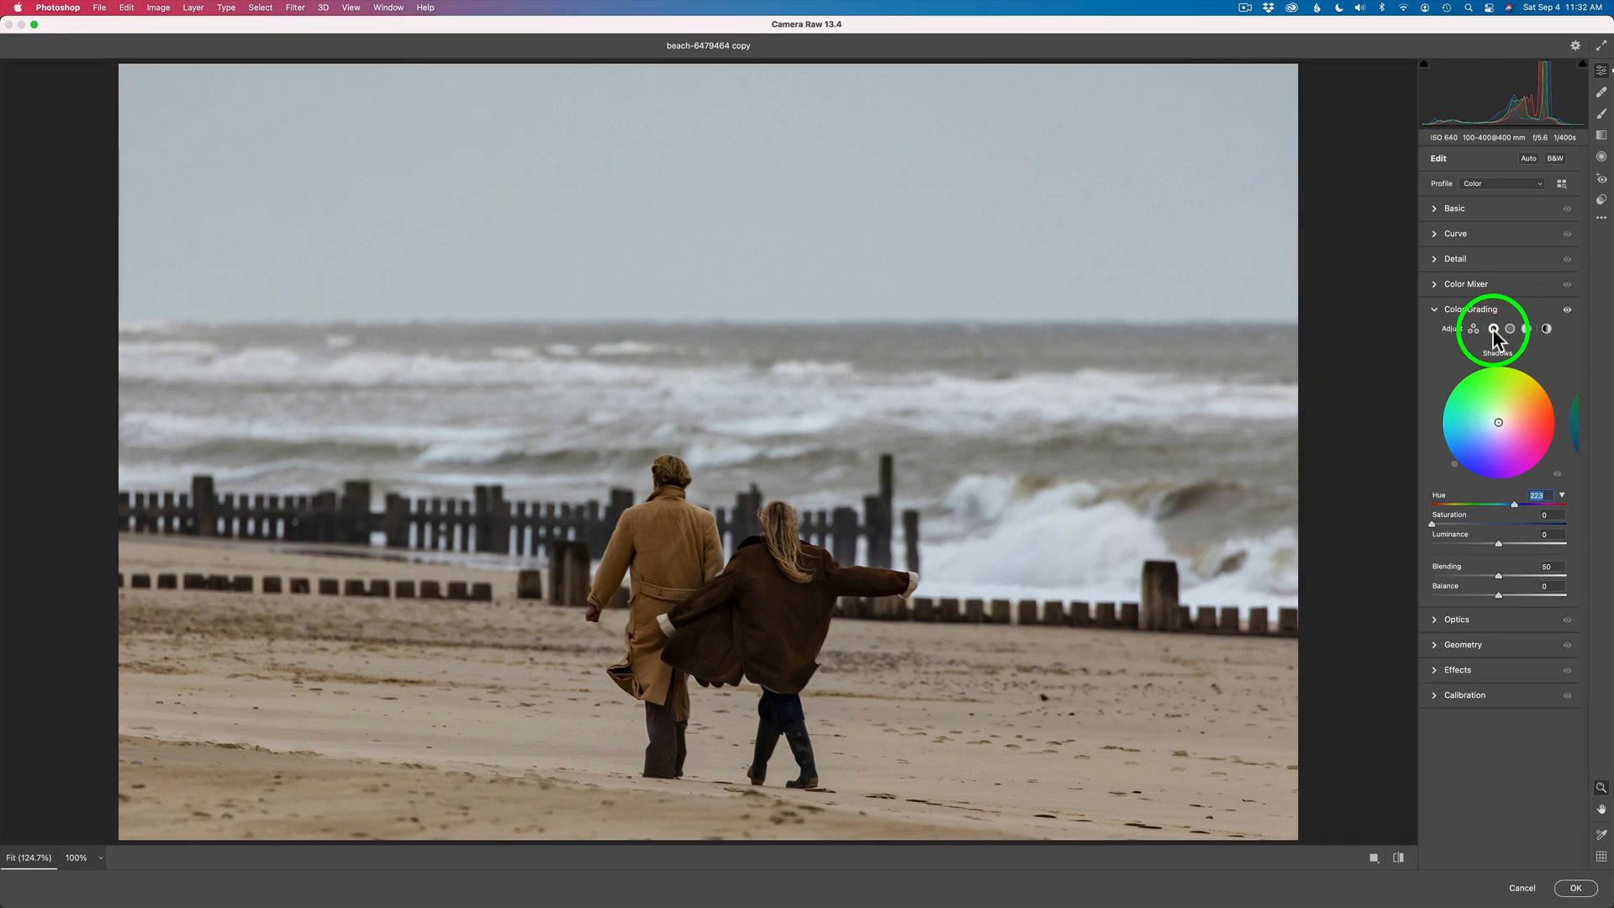
{"action": "left_click", "coordinate": [1498, 425]}
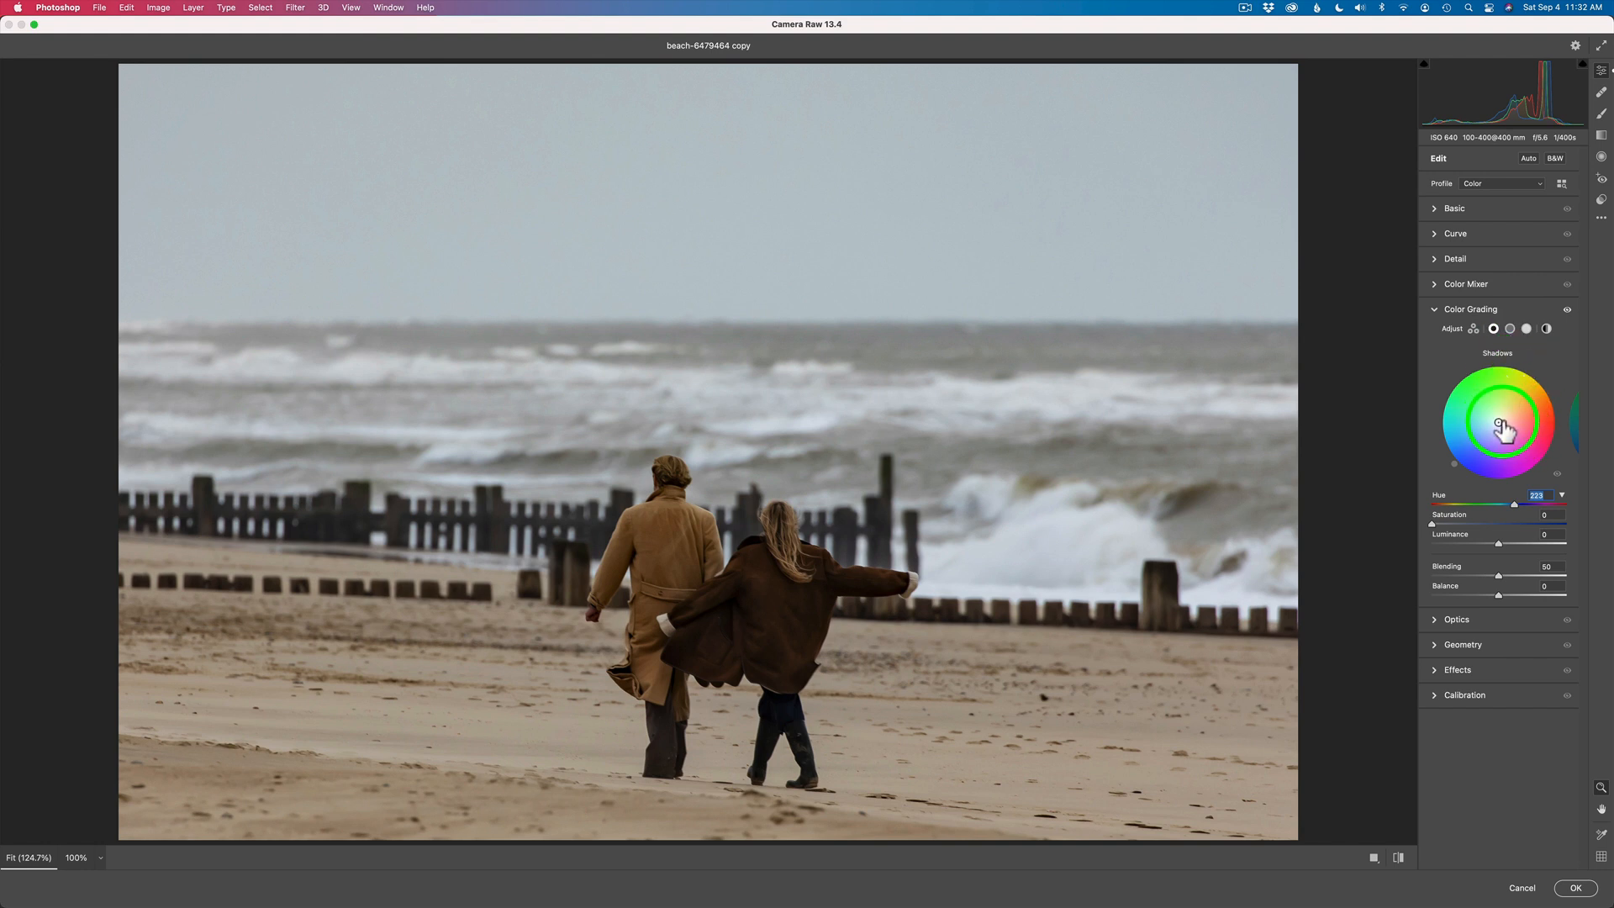
{"action": "mouse_move", "coordinate": [1500, 424]}
{"action": "left_mouse_down"}
{"action": "mouse_move", "coordinate": [1488, 432]}
{"action": "mouse_move", "coordinate": [1514, 435]}
{"action": "mouse_move", "coordinate": [1476, 432]}
{"action": "left_mouse_up"}
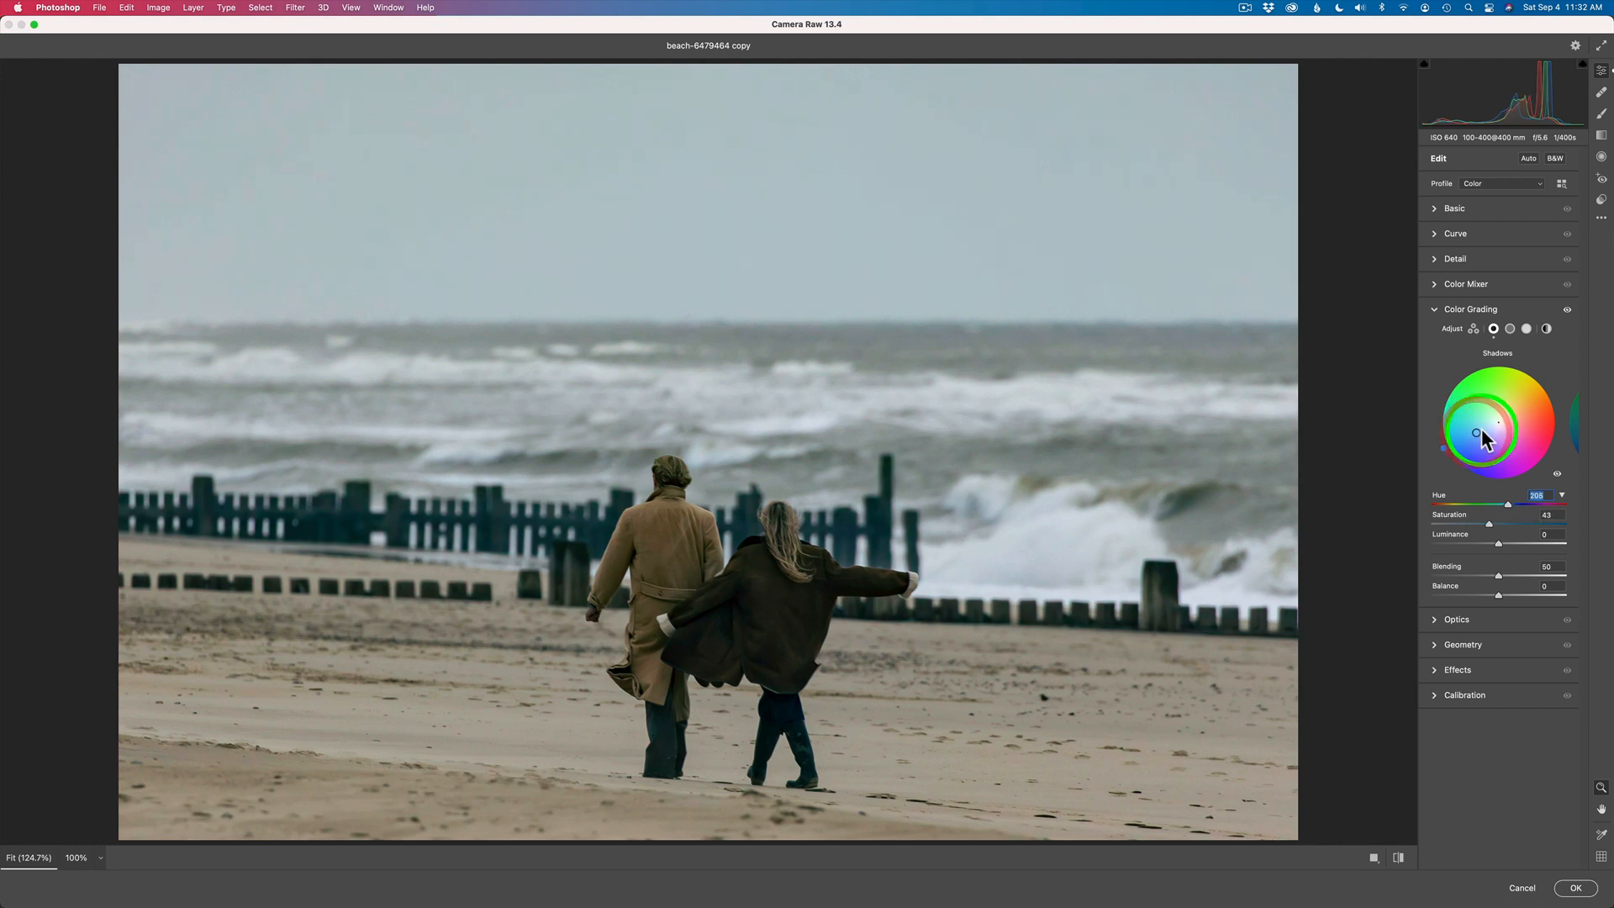
{"action": "mouse_move", "coordinate": [1477, 435]}
{"action": "left_mouse_down"}
{"action": "mouse_move", "coordinate": [1495, 424]}
{"action": "mouse_move", "coordinate": [1481, 433]}
{"action": "left_mouse_up"}
{"action": "left_click_drag", "start_coordinate": [1481, 433], "coordinate": [1488, 429]}
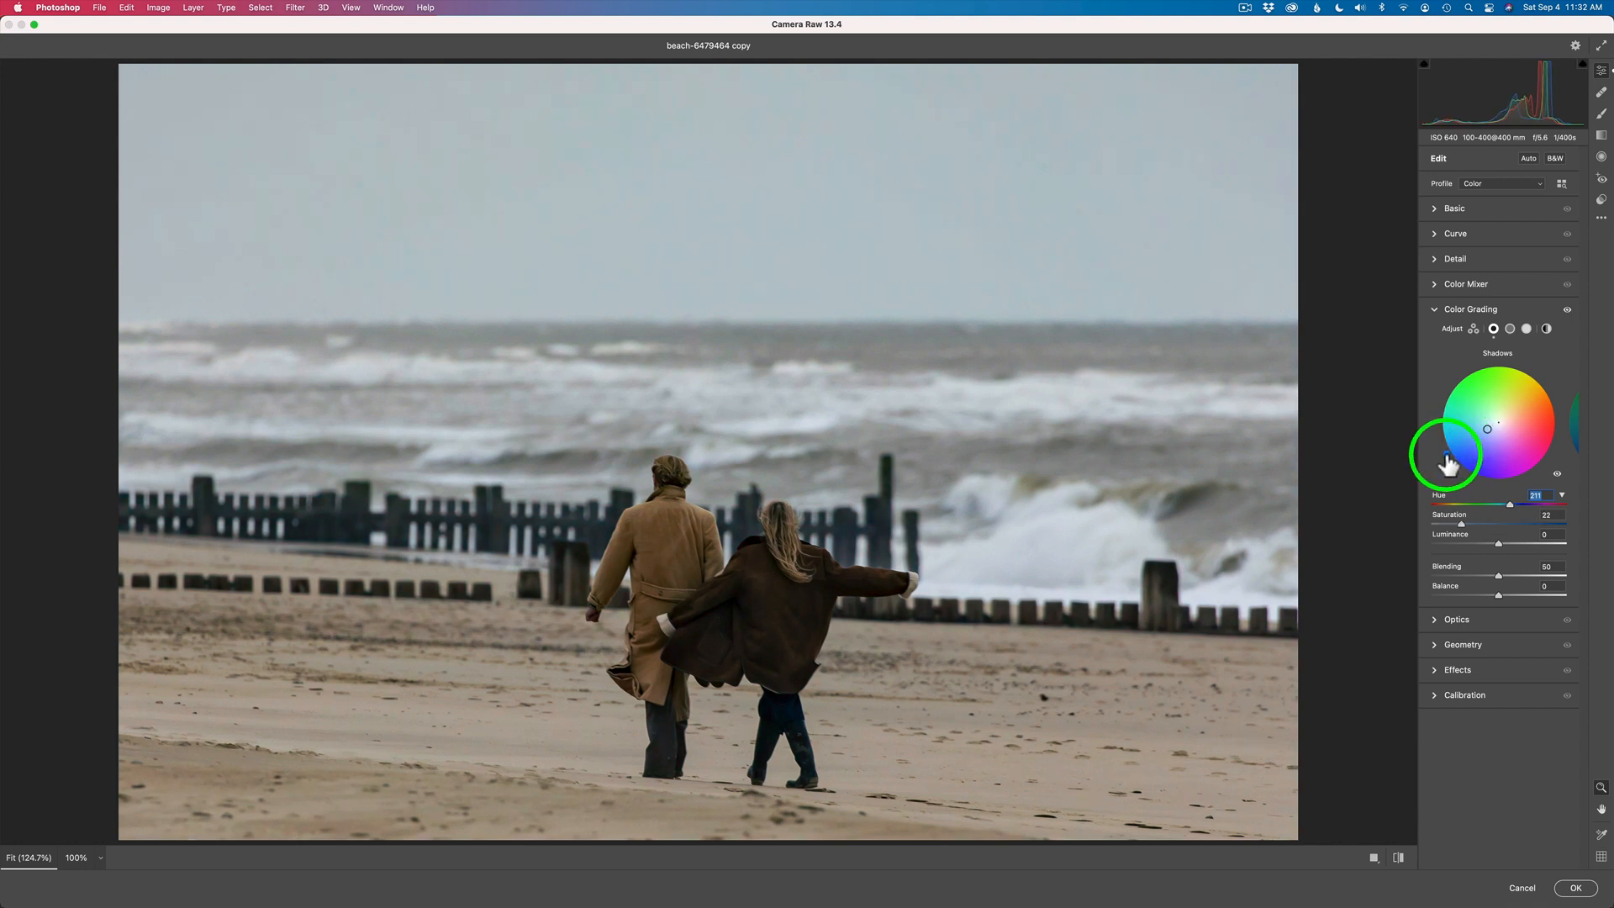
{"action": "mouse_move", "coordinate": [1448, 462]}
{"action": "left_mouse_down"}
{"action": "mouse_move", "coordinate": [1494, 478]}
{"action": "mouse_move", "coordinate": [1540, 437]}
{"action": "mouse_move", "coordinate": [1542, 405]}
{"action": "mouse_move", "coordinate": [1512, 380]}
{"action": "mouse_move", "coordinate": [1461, 412]}
{"action": "mouse_move", "coordinate": [1458, 448]}
{"action": "left_mouse_up"}
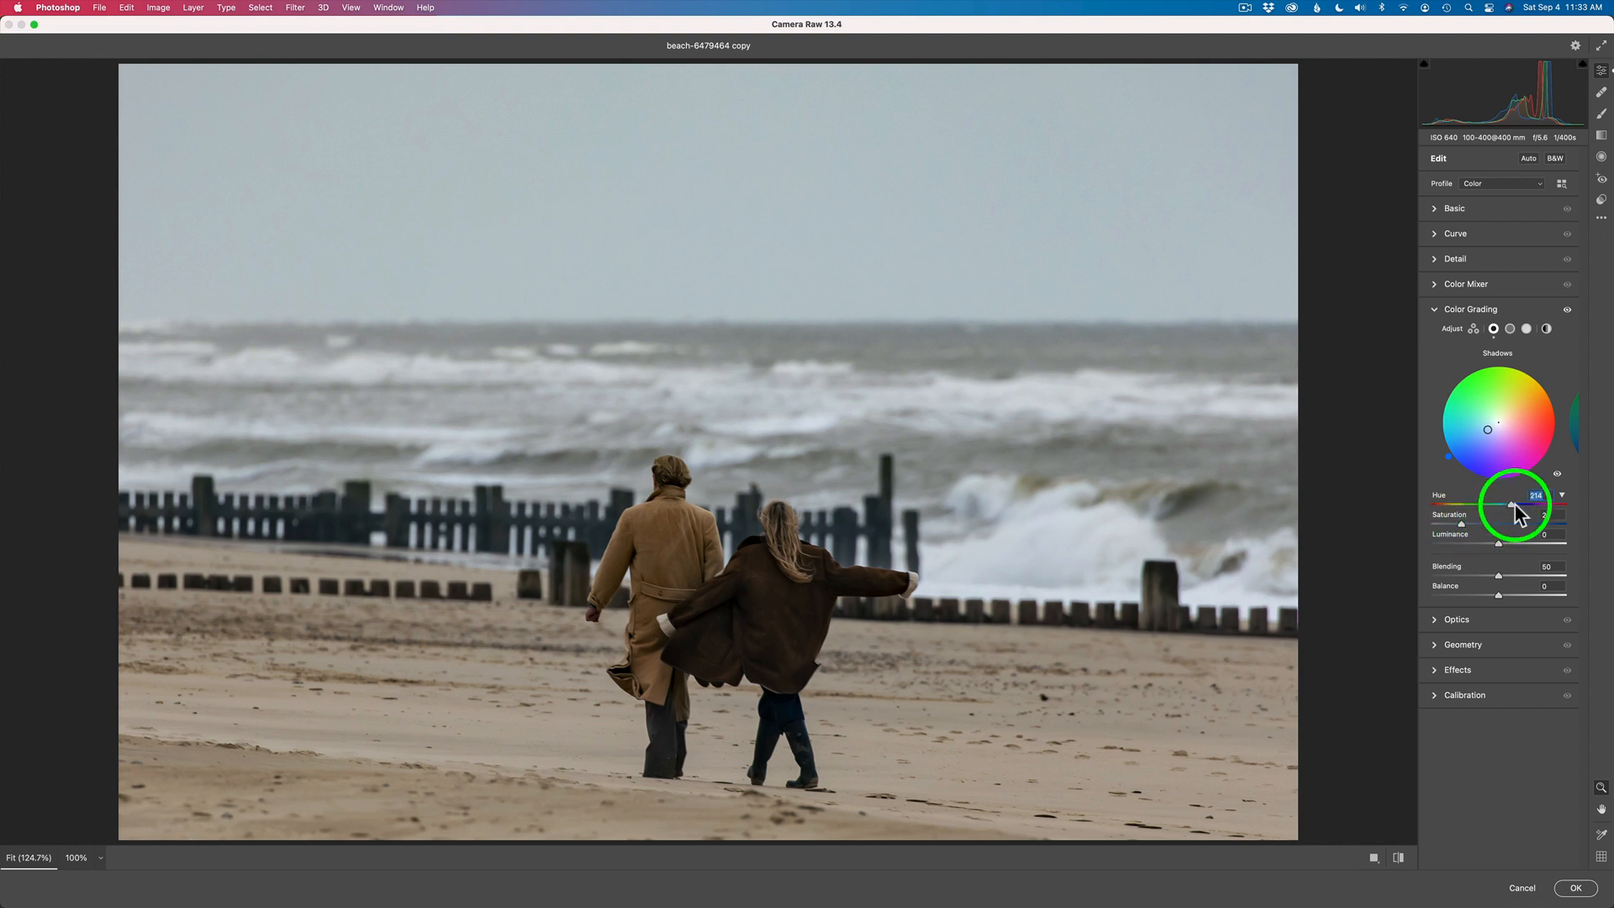
{"action": "left_click_drag", "start_coordinate": [1511, 503], "coordinate": [1503, 505]}
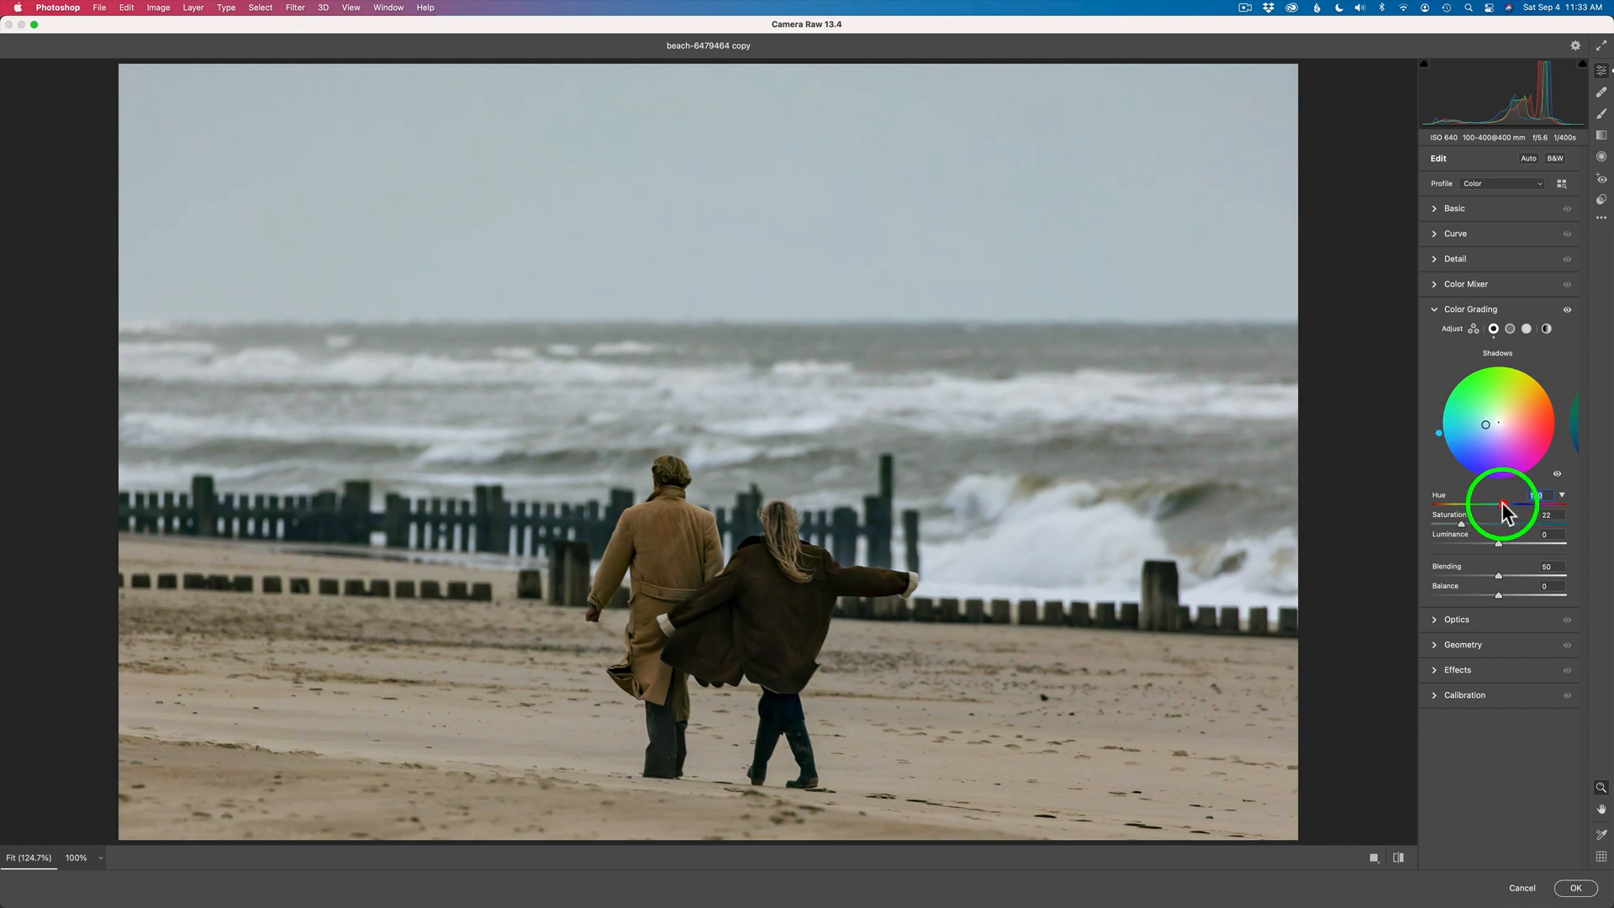
{"action": "mouse_move", "coordinate": [1461, 521]}
{"action": "left_mouse_down"}
{"action": "mouse_move", "coordinate": [1505, 525]}
{"action": "mouse_move", "coordinate": [1471, 523]}
{"action": "mouse_move", "coordinate": [1491, 528]}
{"action": "left_mouse_up"}
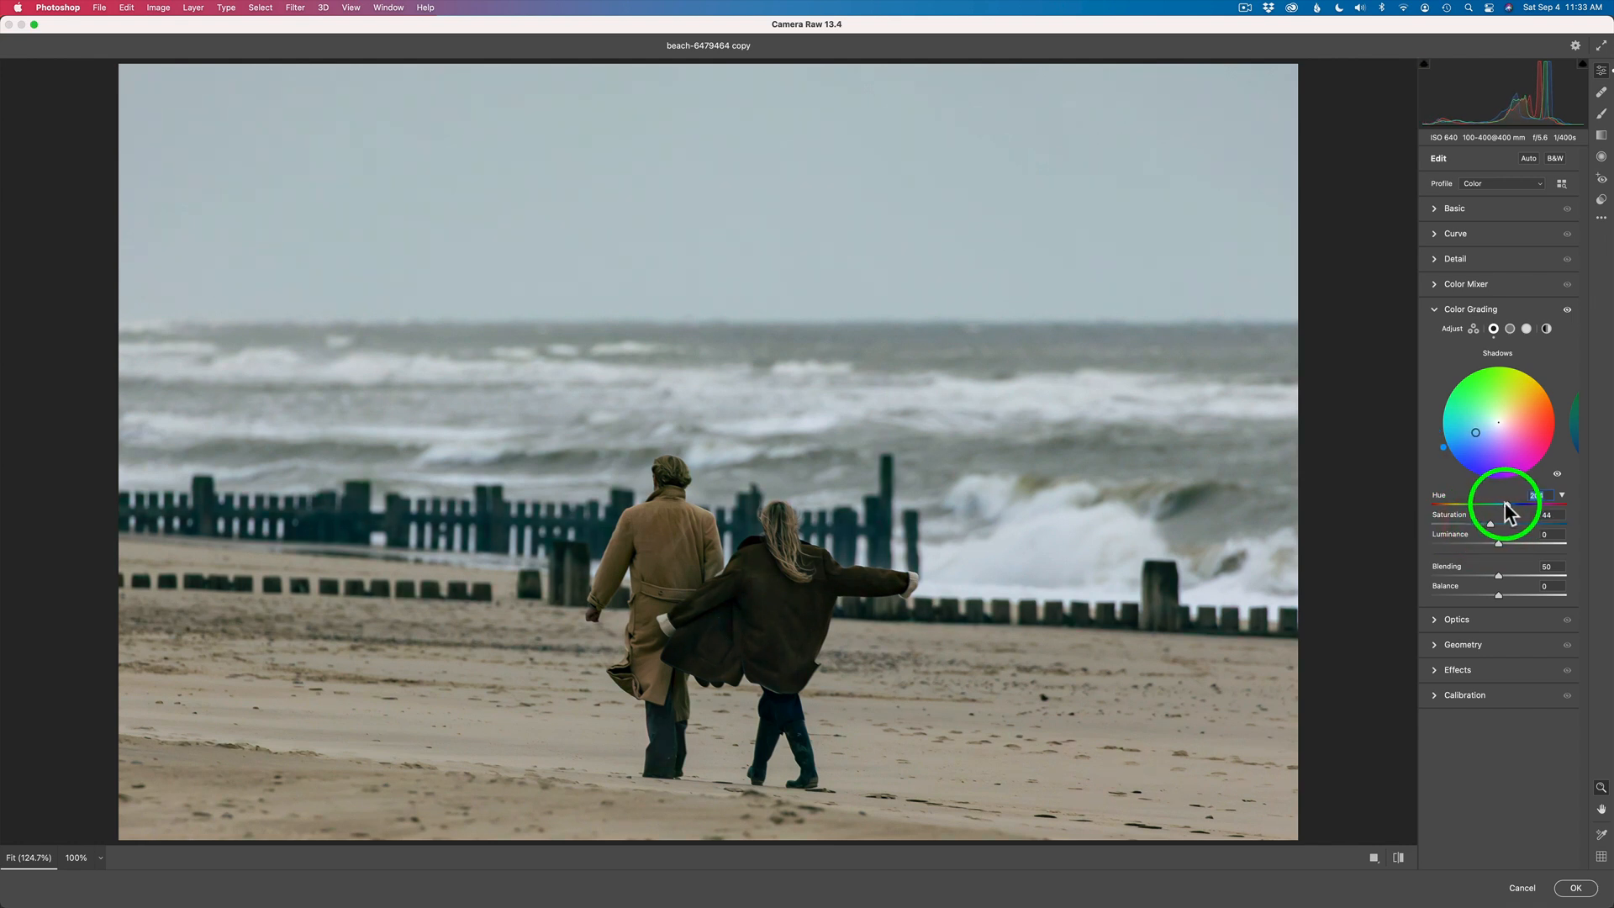
{"action": "left_click_drag", "start_coordinate": [1504, 504], "coordinate": [1507, 506]}
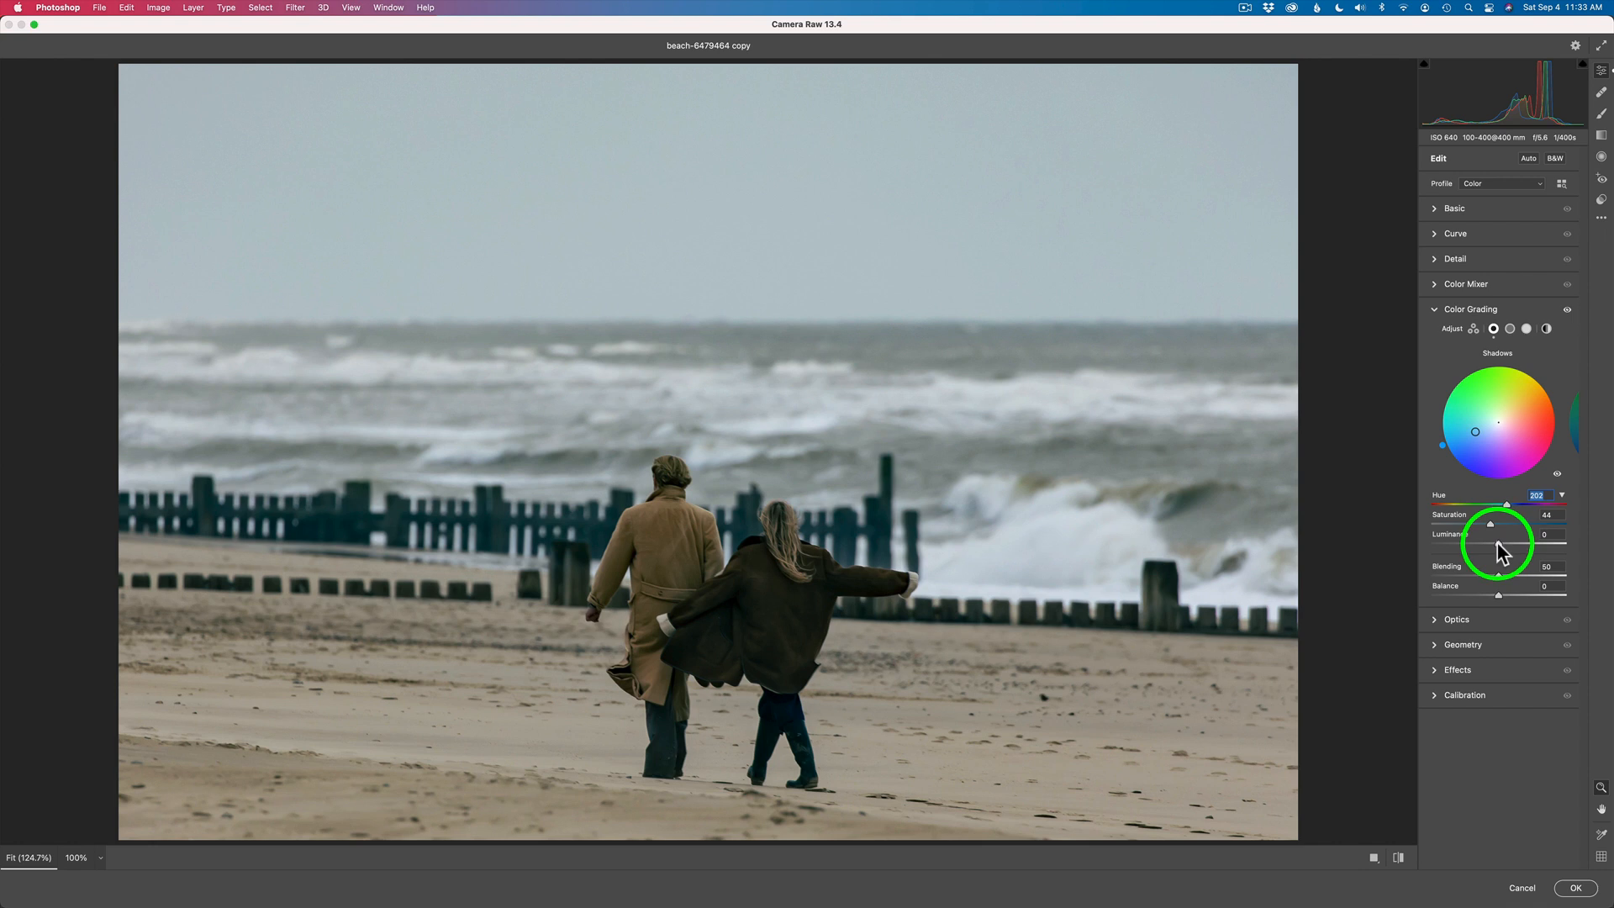
{"action": "left_click_drag", "start_coordinate": [1515, 542], "coordinate": [1490, 546]}
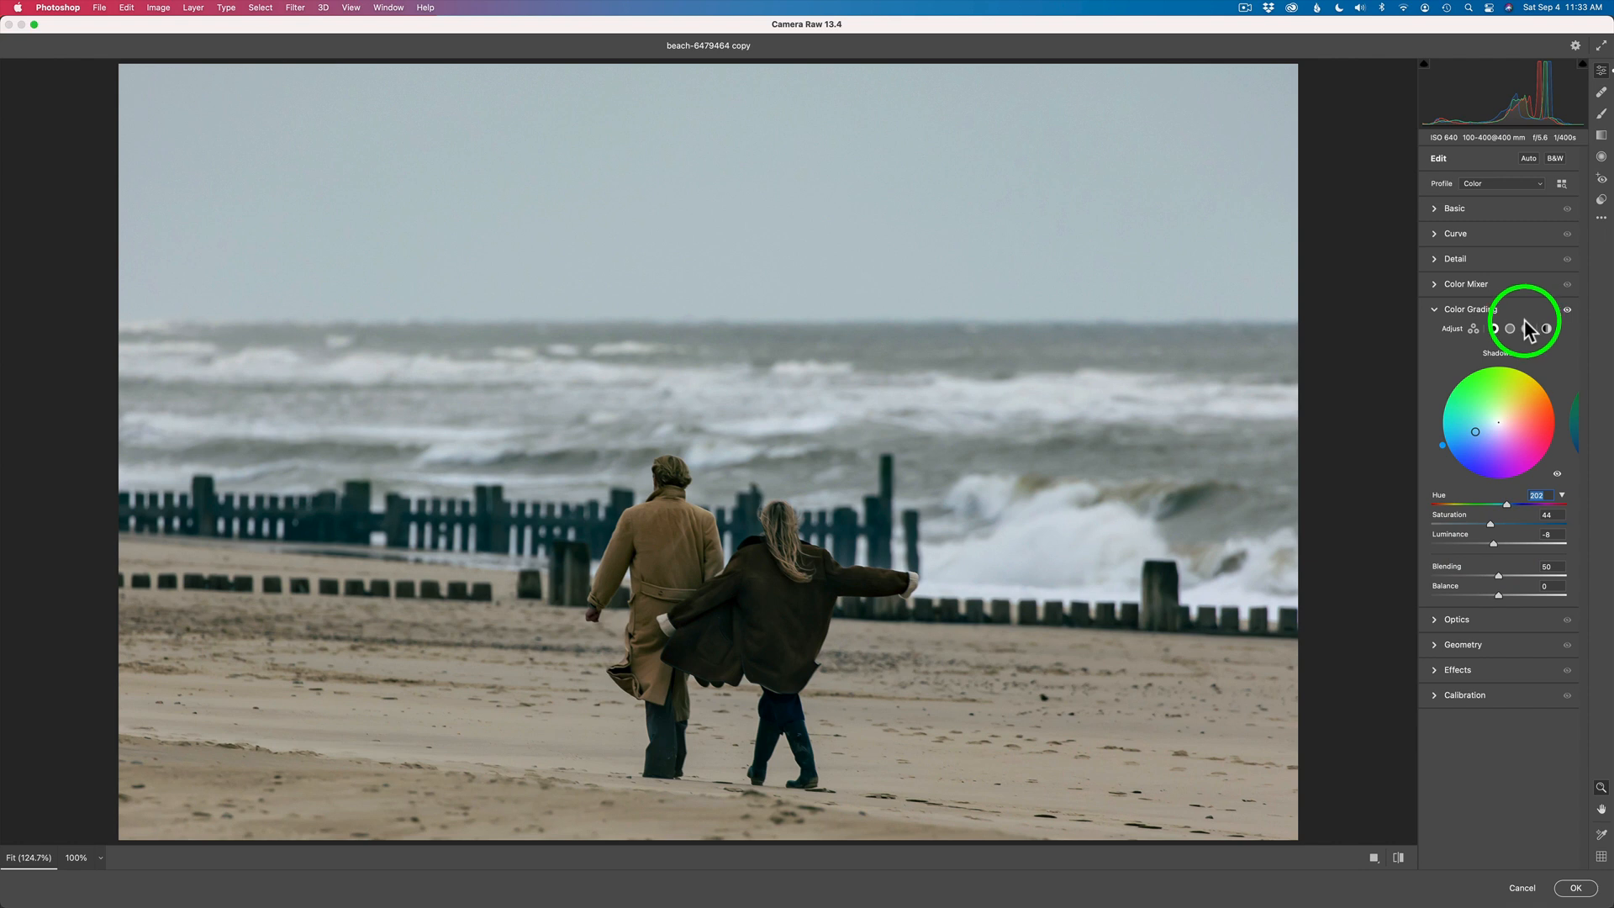
- Tint the midtones orange in Color Grading with Hue 31, Saturation 37 and Luminance -5
{"action": "left_click", "coordinate": [1510, 328]}
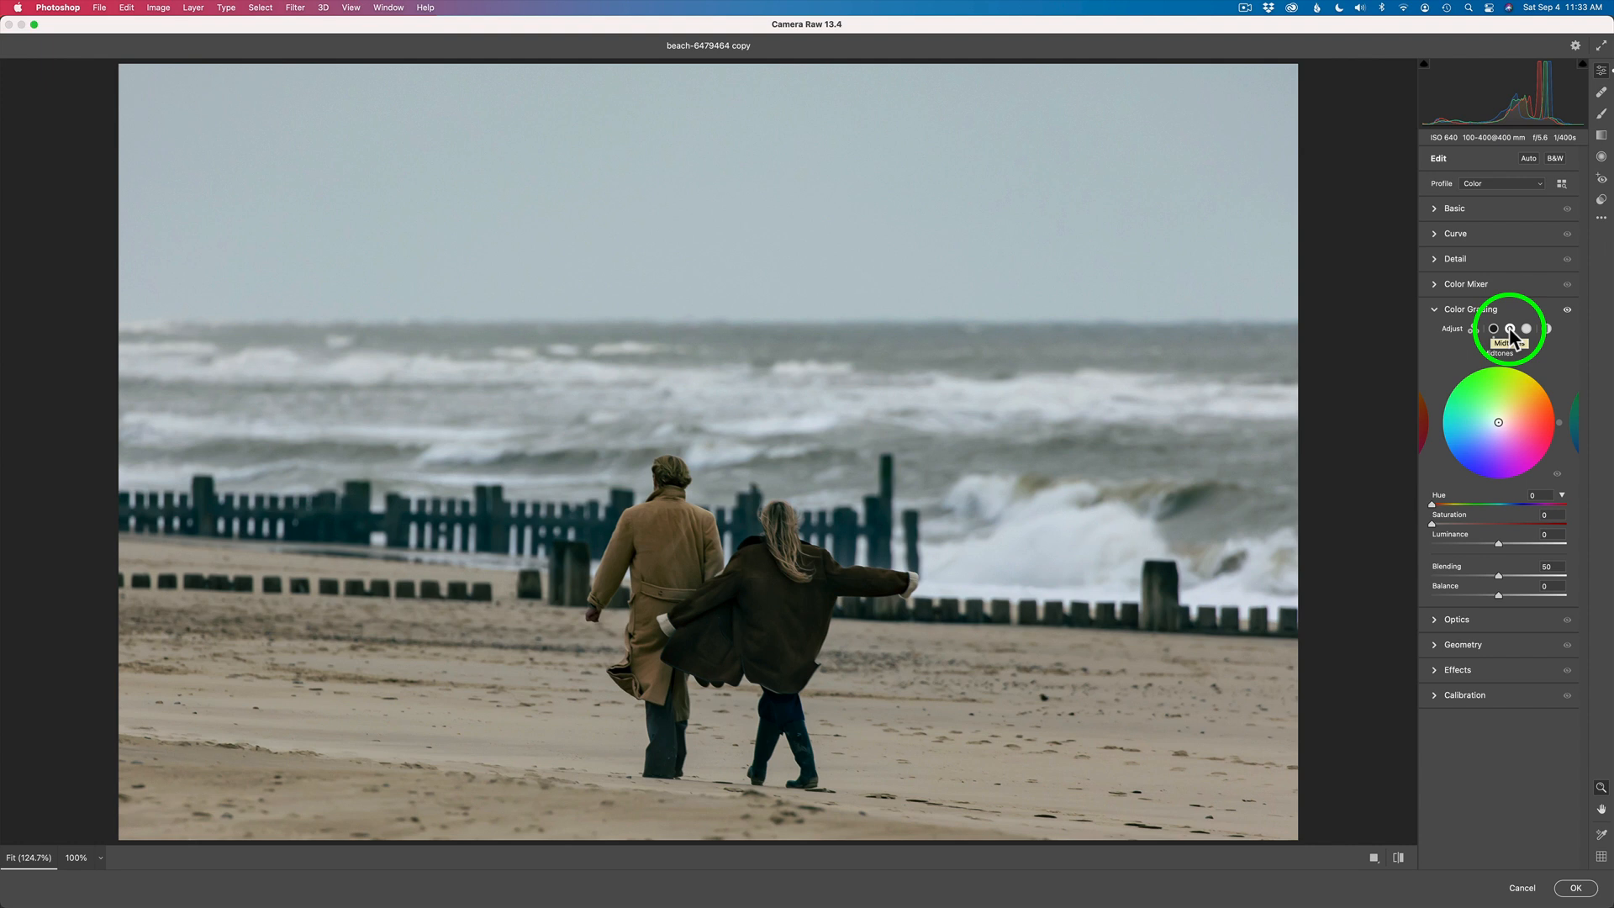
{"action": "mouse_move", "coordinate": [1498, 422]}
{"action": "left_mouse_down"}
{"action": "mouse_move", "coordinate": [1515, 415]}
{"action": "mouse_move", "coordinate": [1518, 432]}
{"action": "mouse_move", "coordinate": [1514, 414]}
{"action": "mouse_move", "coordinate": [1479, 420]}
{"action": "mouse_move", "coordinate": [1516, 416]}
{"action": "left_mouse_up"}
{"action": "left_click", "coordinate": [1479, 523]}
{"action": "mouse_move", "coordinate": [1438, 505]}
{"action": "left_mouse_down"}
{"action": "mouse_move", "coordinate": [1532, 535]}
{"action": "mouse_move", "coordinate": [1480, 529]}
{"action": "left_mouse_up"}
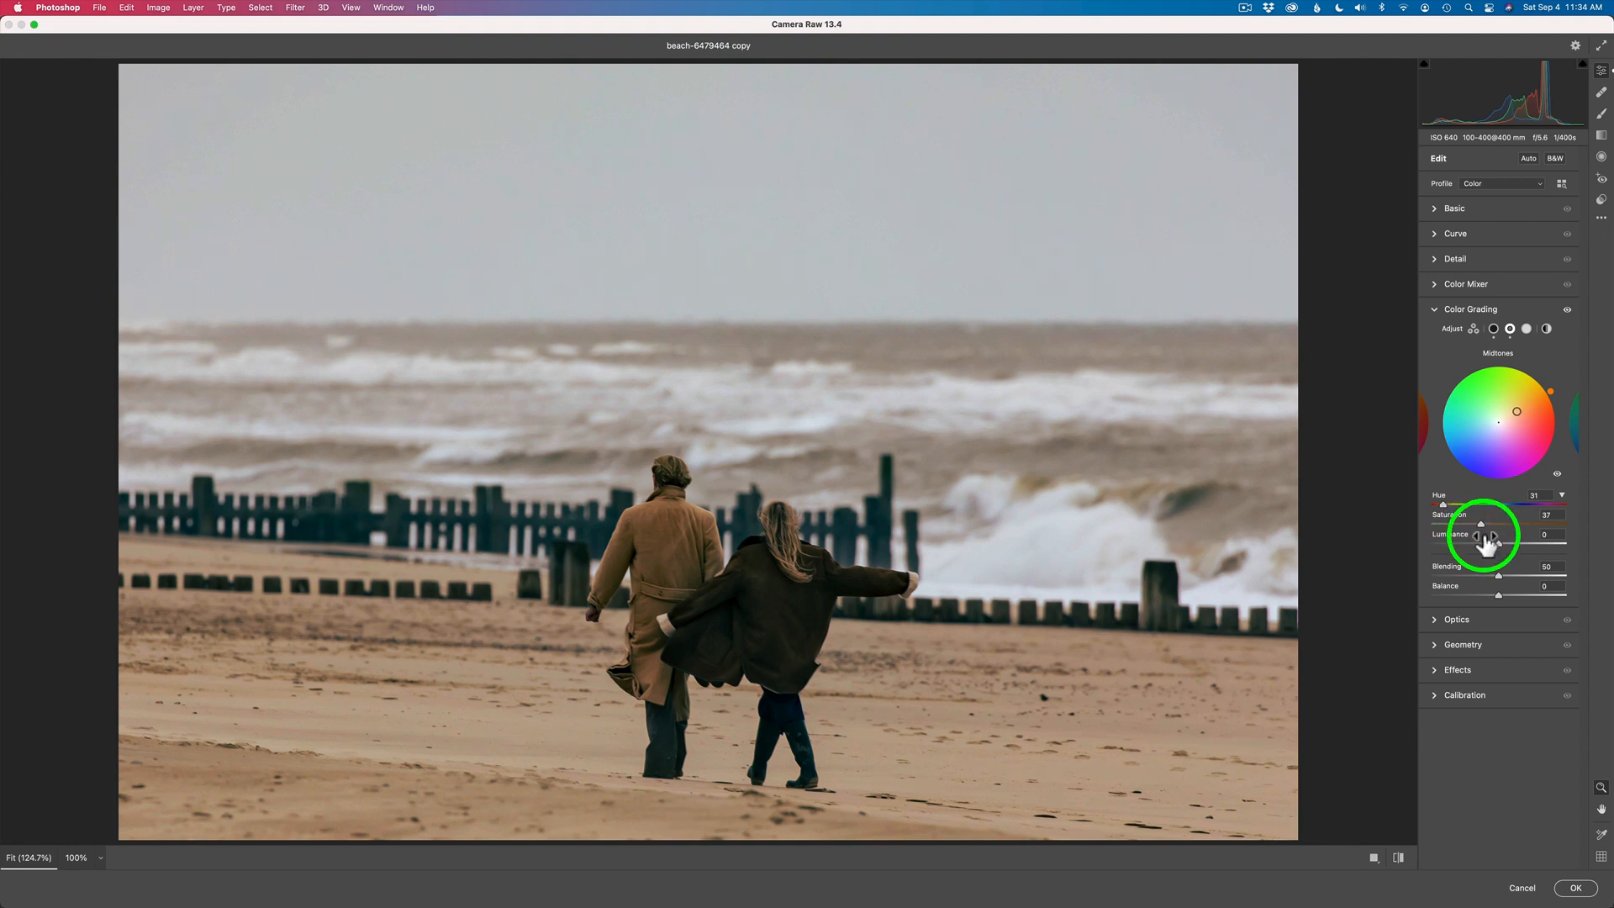
{"action": "mouse_move", "coordinate": [1500, 544]}
{"action": "left_mouse_down"}
{"action": "mouse_move", "coordinate": [1516, 544]}
{"action": "mouse_move", "coordinate": [1471, 544]}
{"action": "mouse_move", "coordinate": [1517, 543]}
{"action": "mouse_move", "coordinate": [1495, 544]}
{"action": "left_mouse_up"}
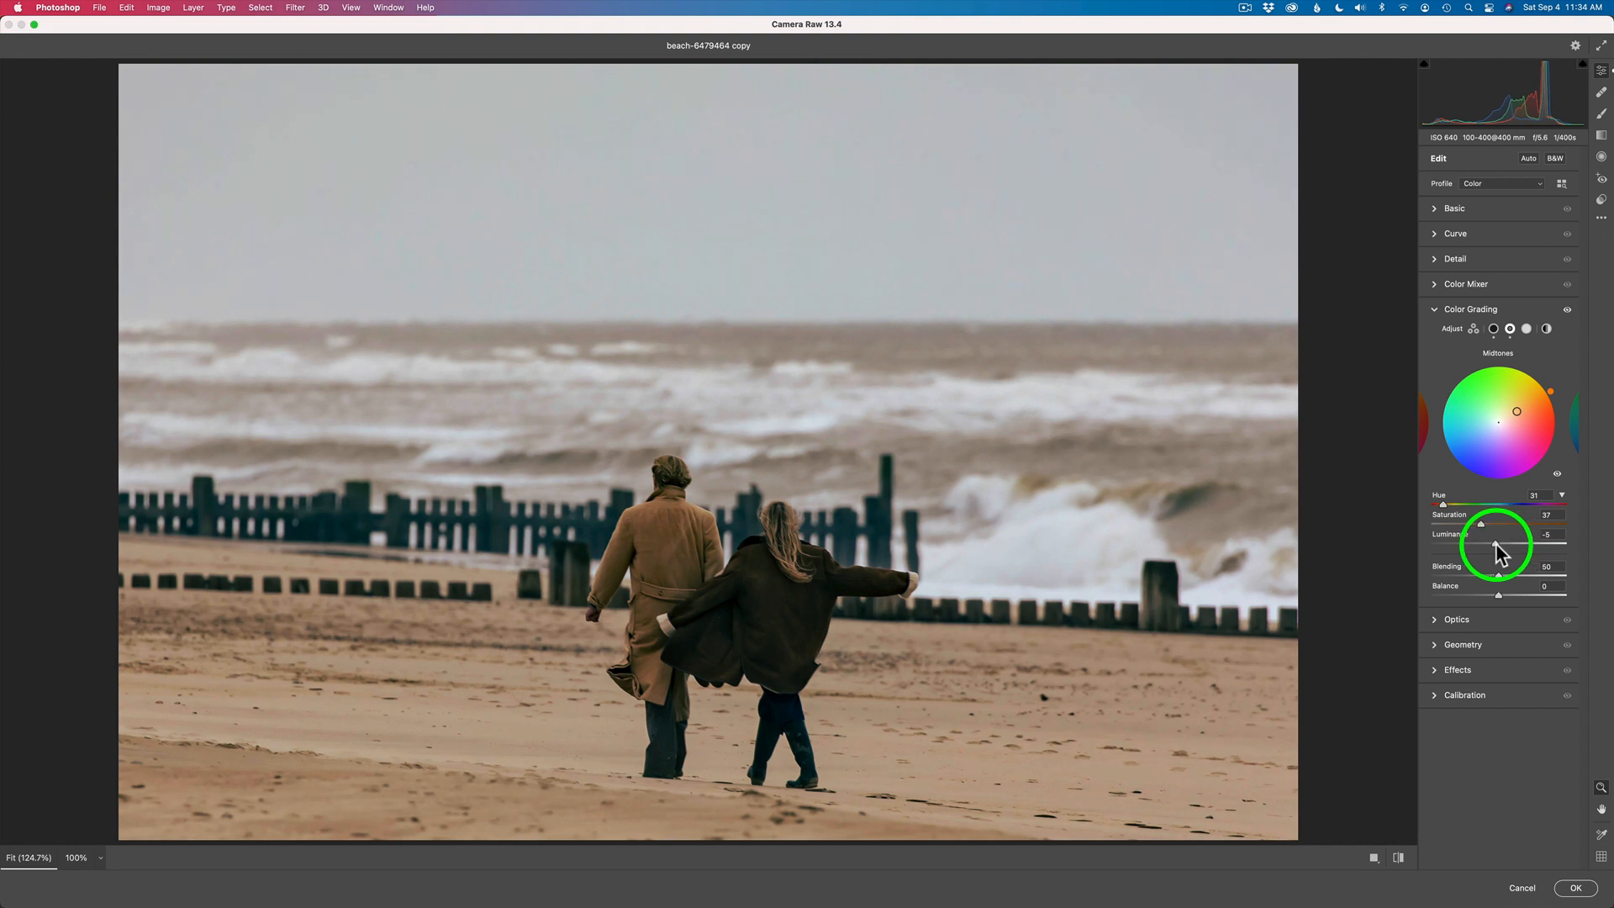
- Warm the highlights in Color Grading with Hue 24, Saturation 33 and Luminance +18
{"action": "left_click", "coordinate": [1526, 330]}
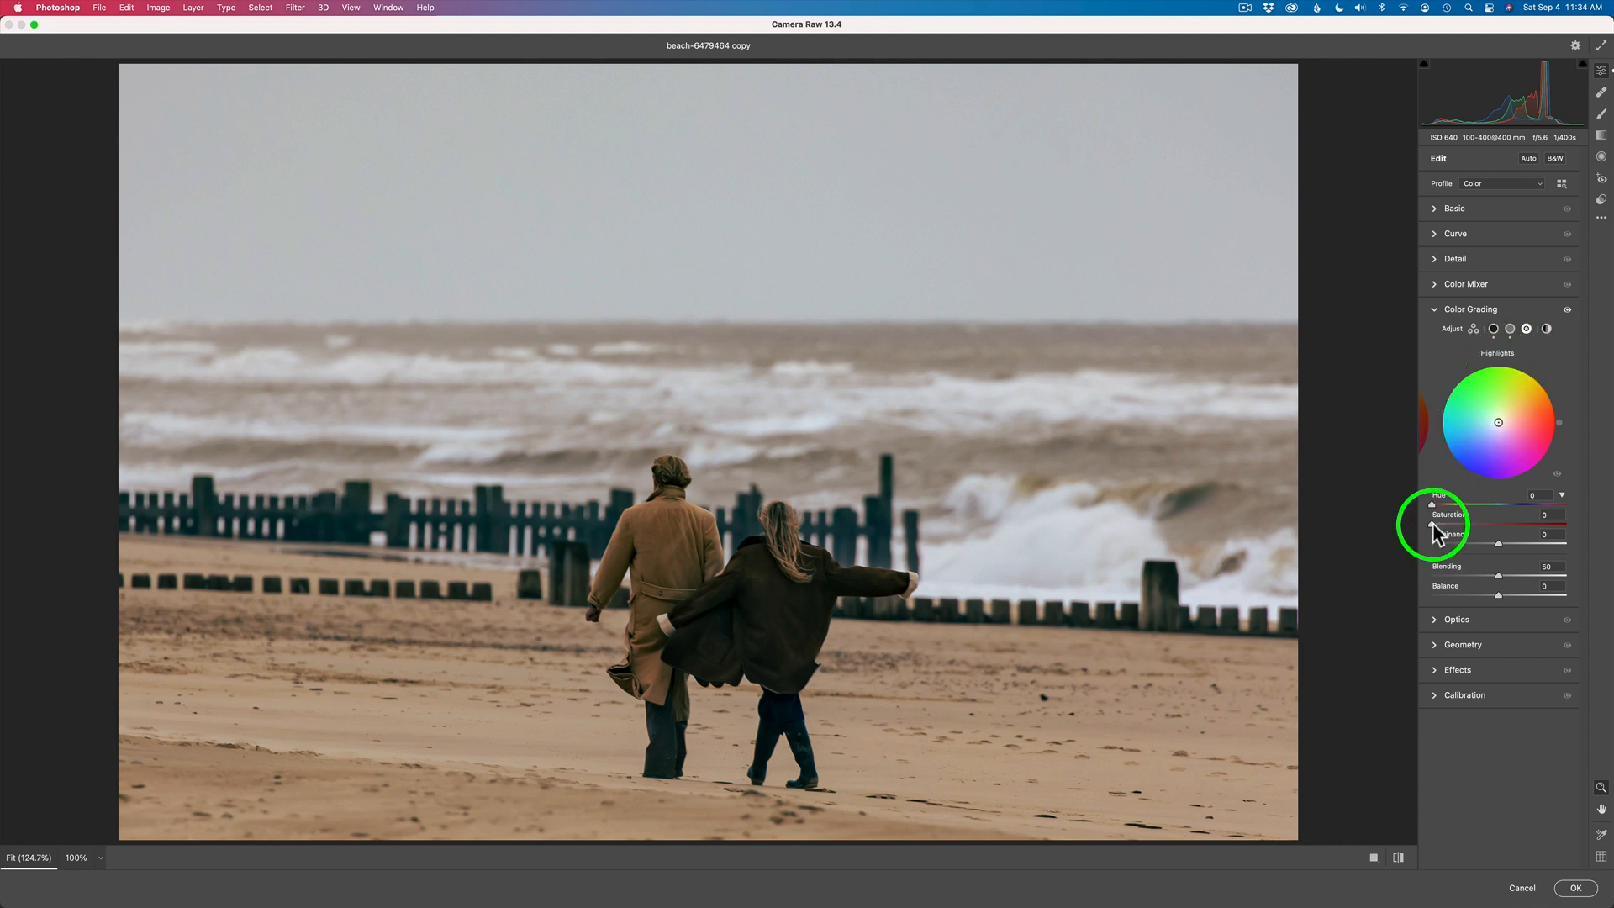
{"action": "left_click_drag", "start_coordinate": [1432, 523], "coordinate": [1485, 531]}
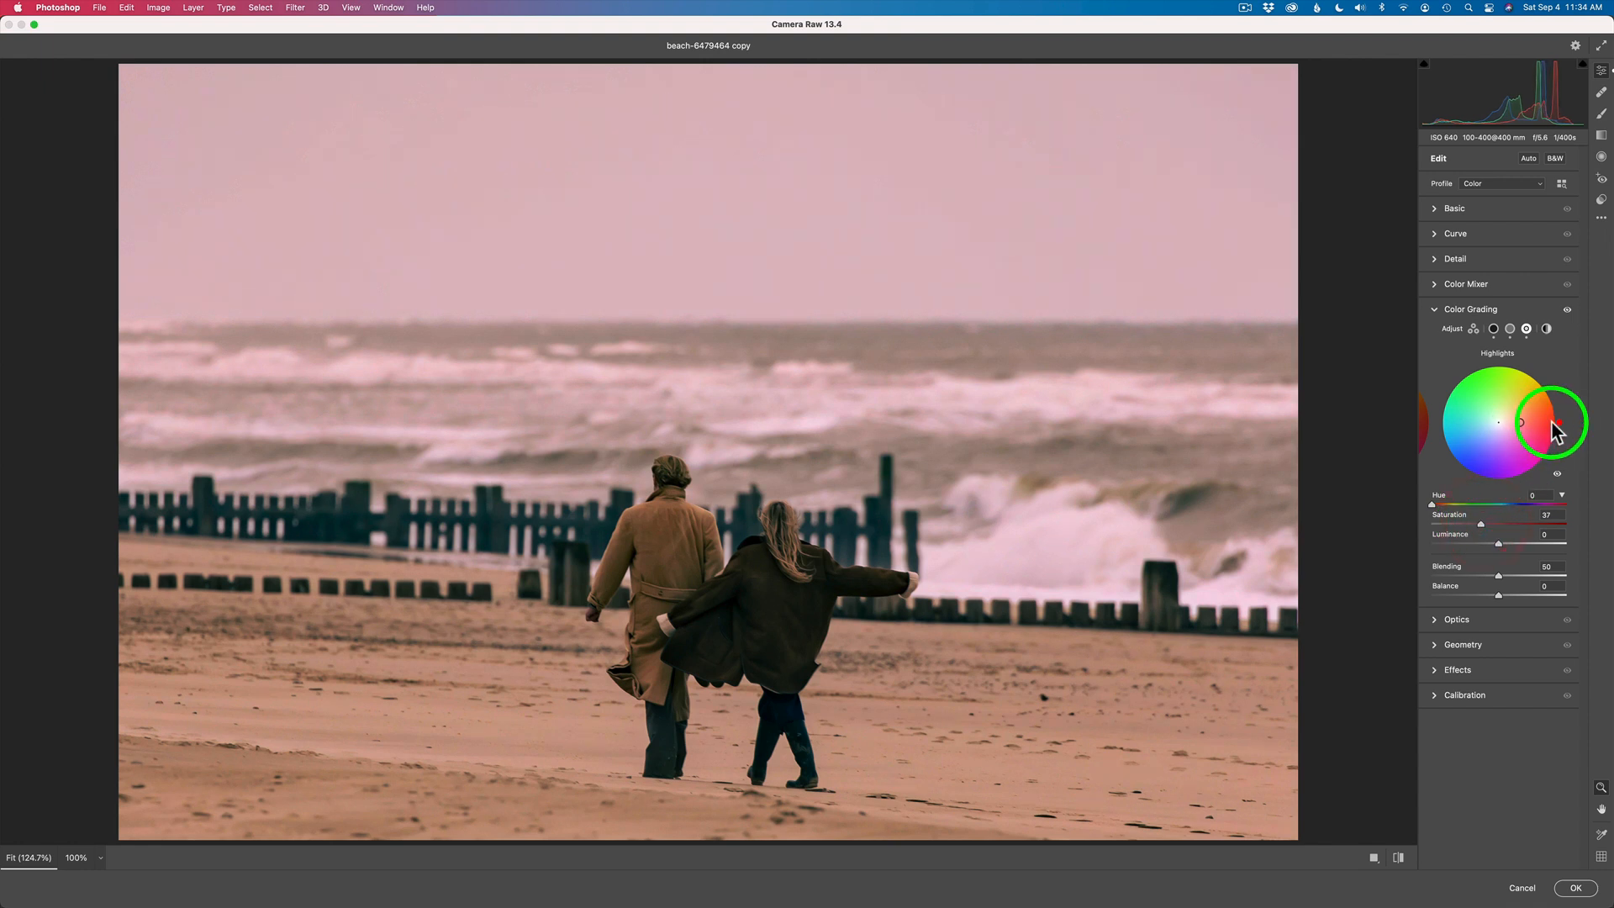
{"action": "left_click_drag", "start_coordinate": [1482, 524], "coordinate": [1475, 522]}
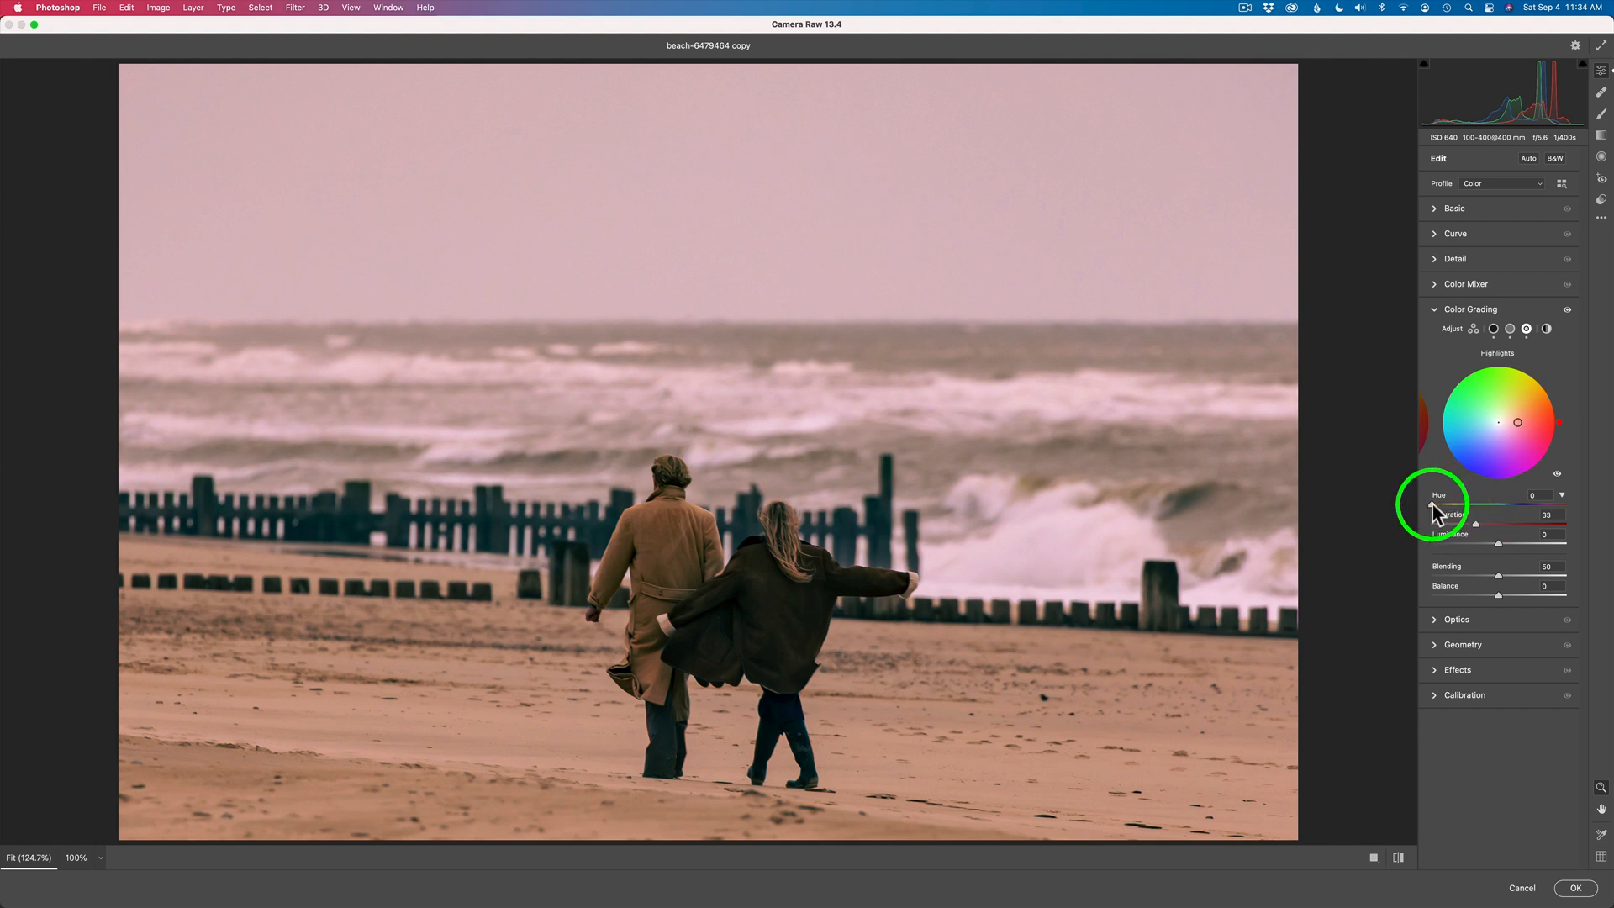
{"action": "left_click_drag", "start_coordinate": [1434, 505], "coordinate": [1443, 509]}
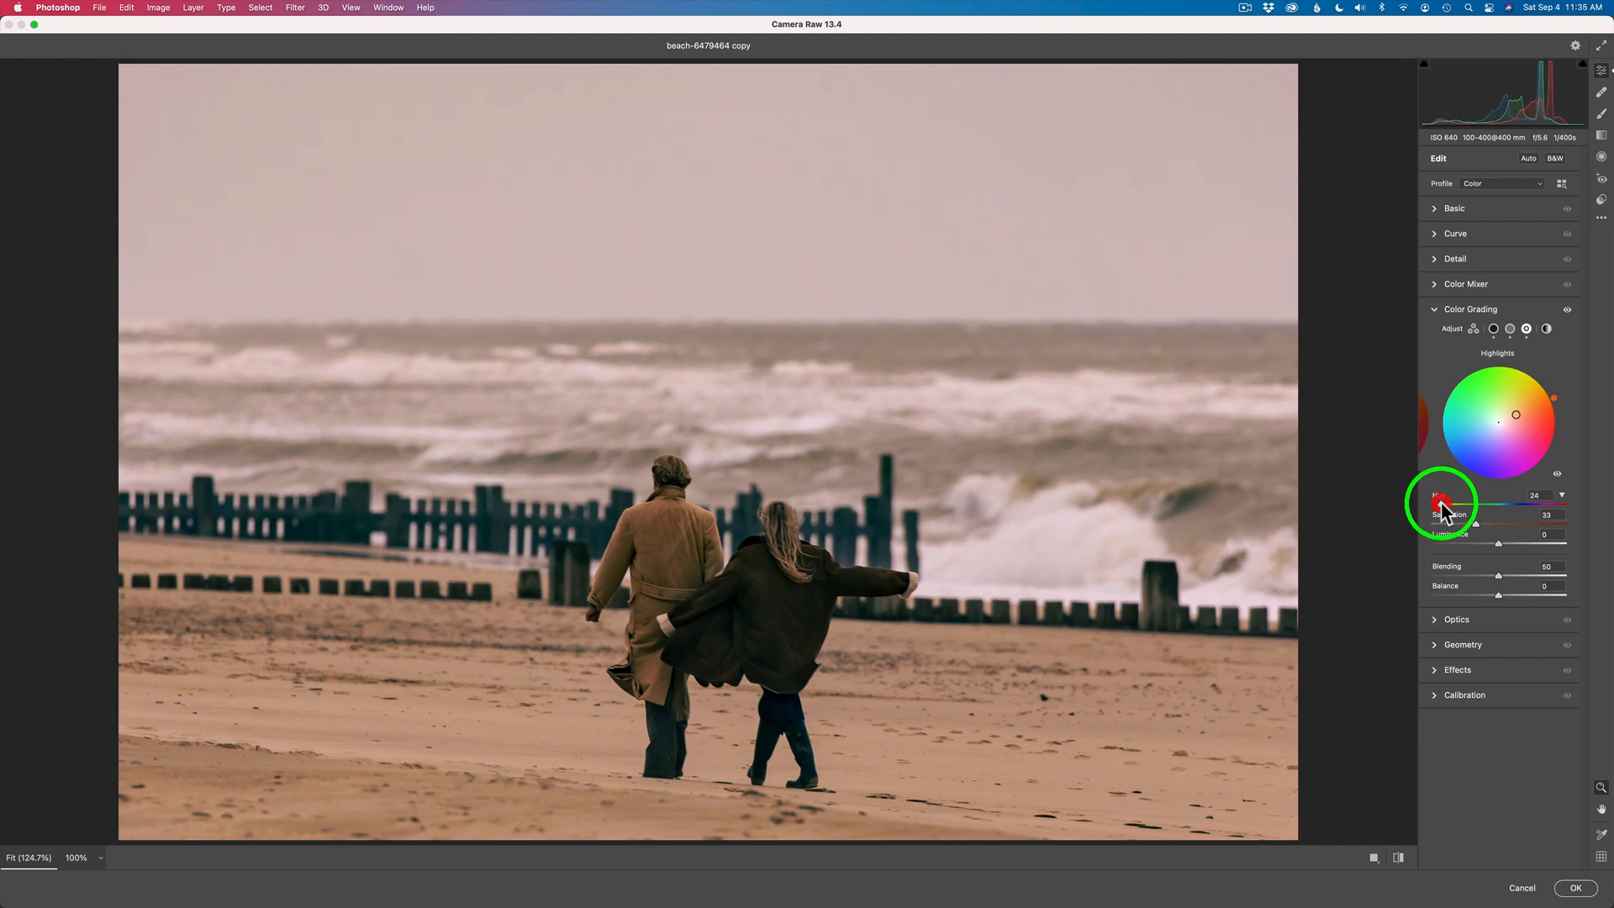
{"action": "left_click_drag", "start_coordinate": [1499, 544], "coordinate": [1511, 543]}
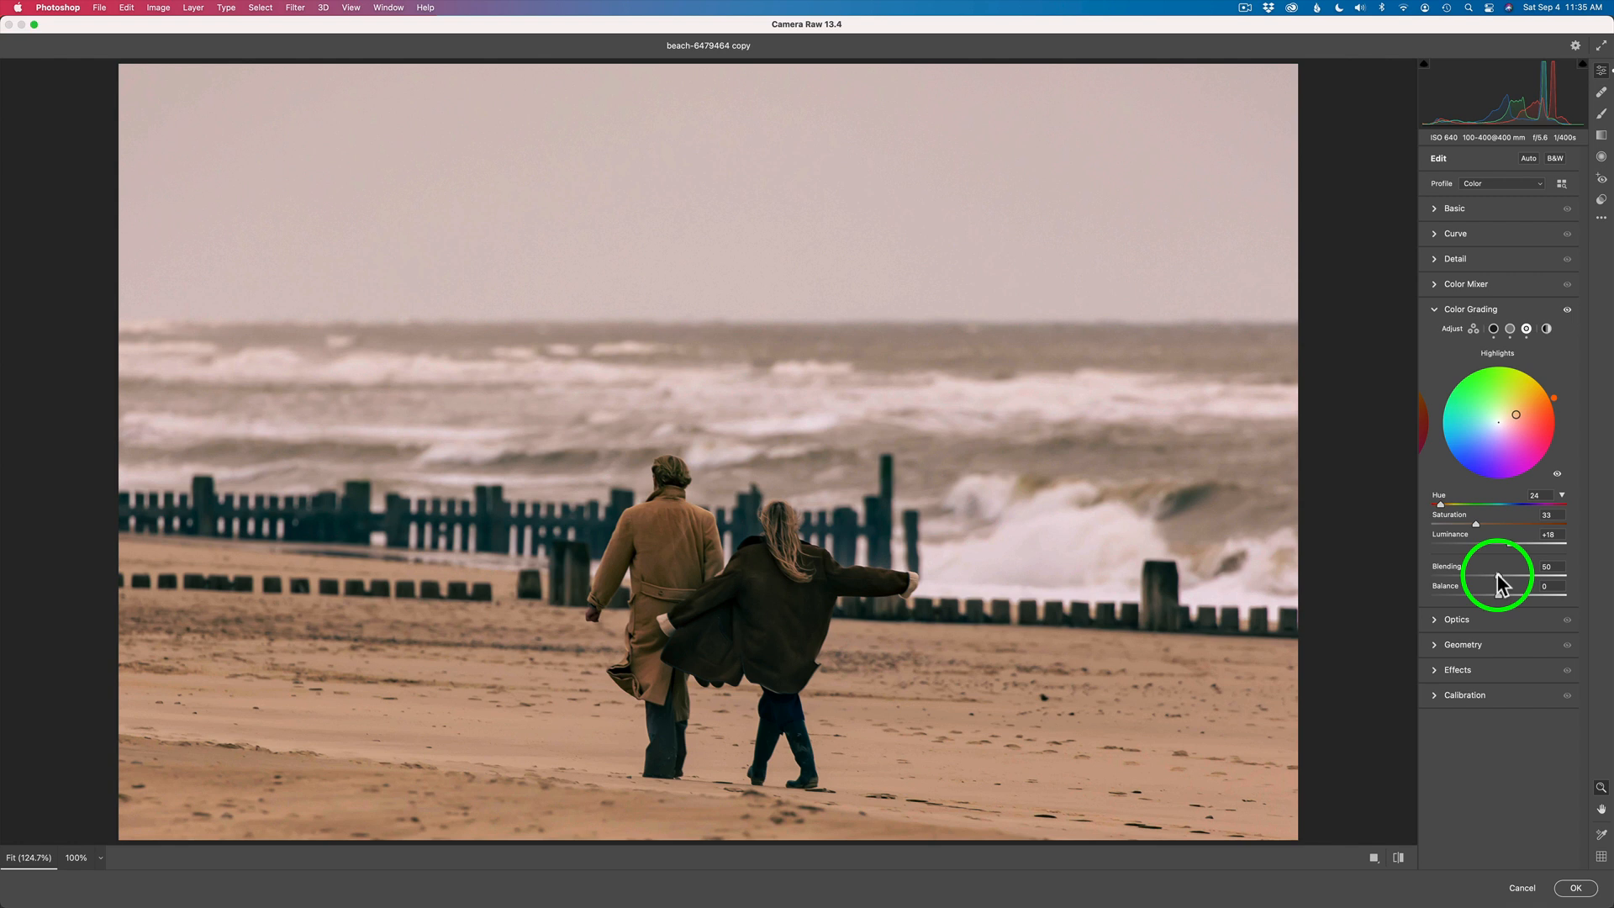
- Set the color grading's Blending to 47 and Balance to -2, and compare the photo with the grading off and on
{"action": "mouse_move", "coordinate": [1497, 575]}
{"action": "left_mouse_down"}
{"action": "mouse_move", "coordinate": [1548, 575]}
{"action": "mouse_move", "coordinate": [1463, 577]}
{"action": "mouse_move", "coordinate": [1535, 578]}
{"action": "mouse_move", "coordinate": [1463, 577]}
{"action": "mouse_move", "coordinate": [1494, 577]}
{"action": "left_mouse_up"}
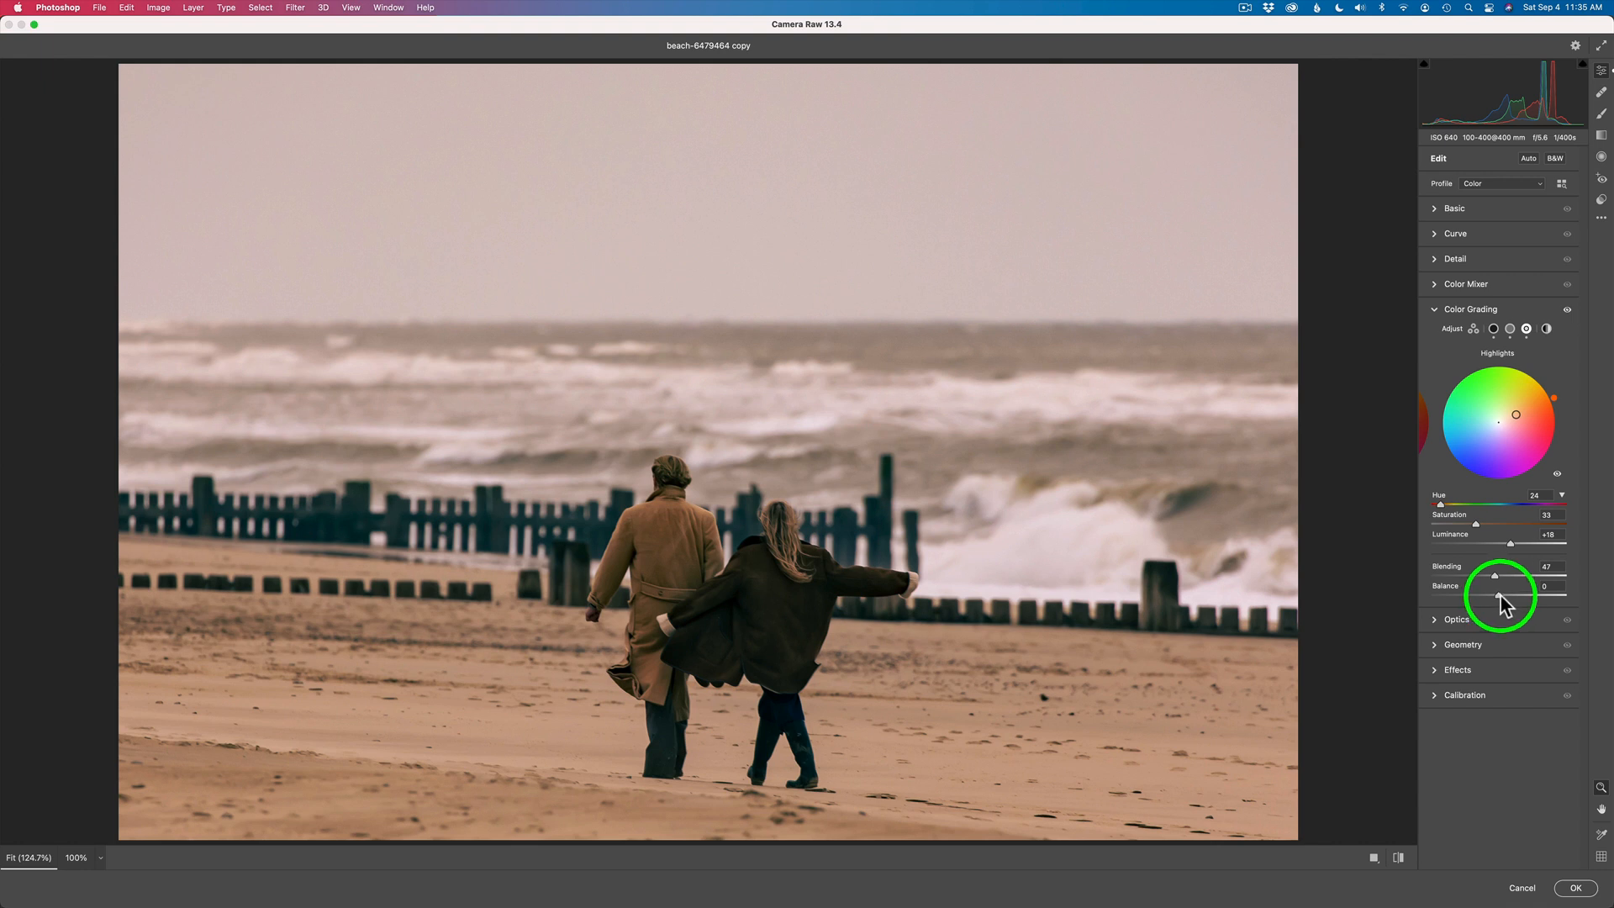
{"action": "mouse_move", "coordinate": [1500, 597]}
{"action": "left_mouse_down"}
{"action": "mouse_move", "coordinate": [1550, 597]}
{"action": "mouse_move", "coordinate": [1472, 597]}
{"action": "left_mouse_up"}
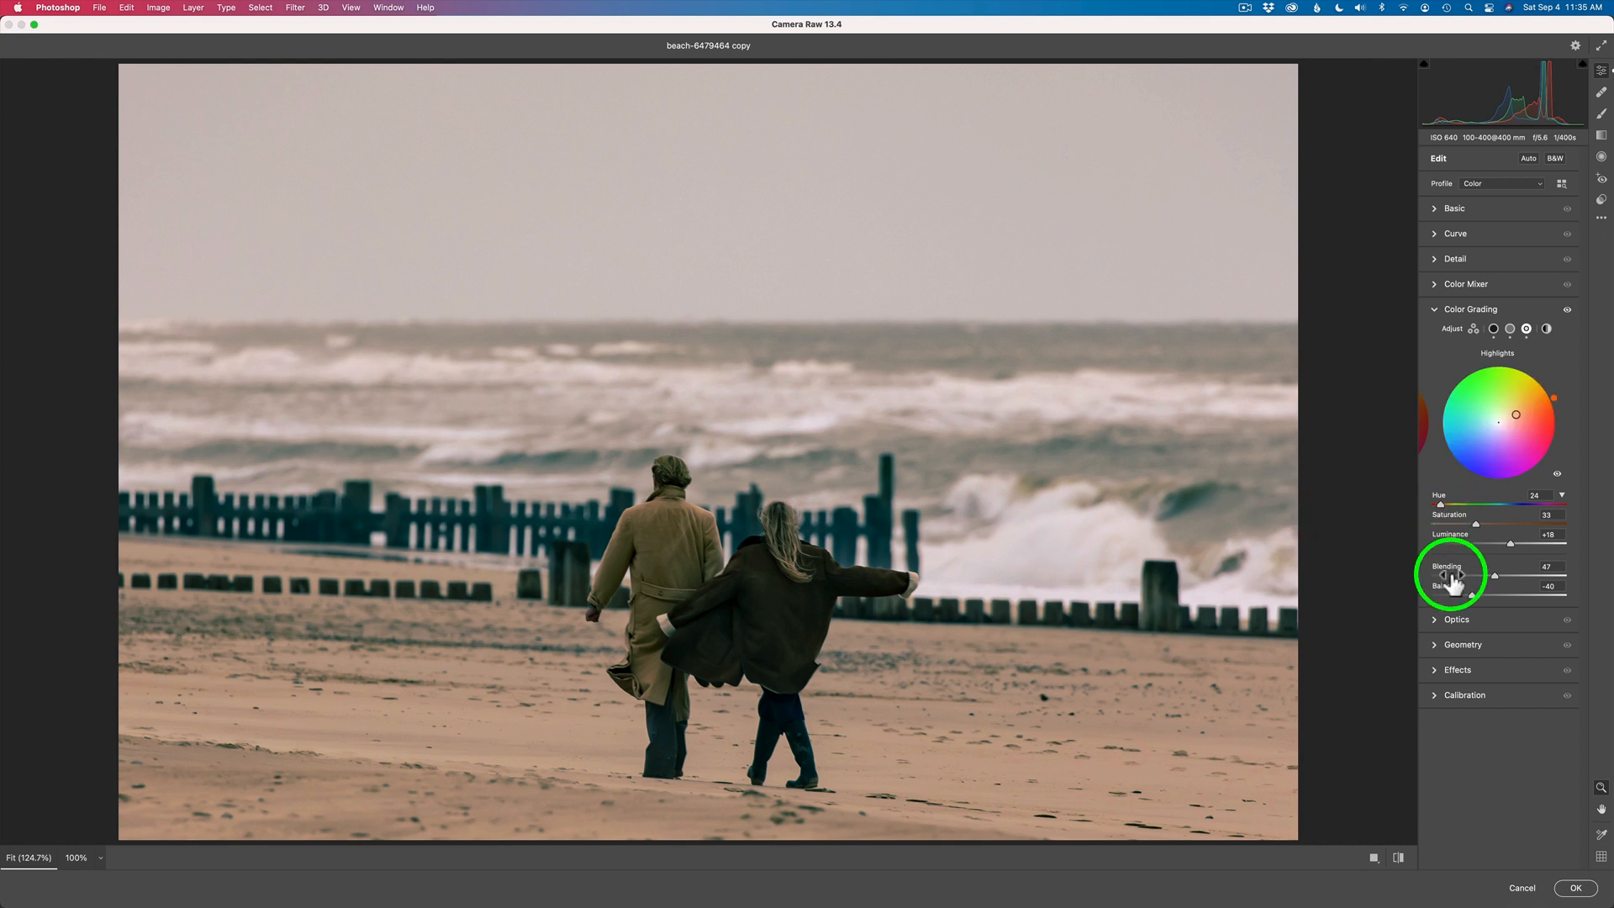
{"action": "left_click_drag", "start_coordinate": [1475, 595], "coordinate": [1499, 595]}
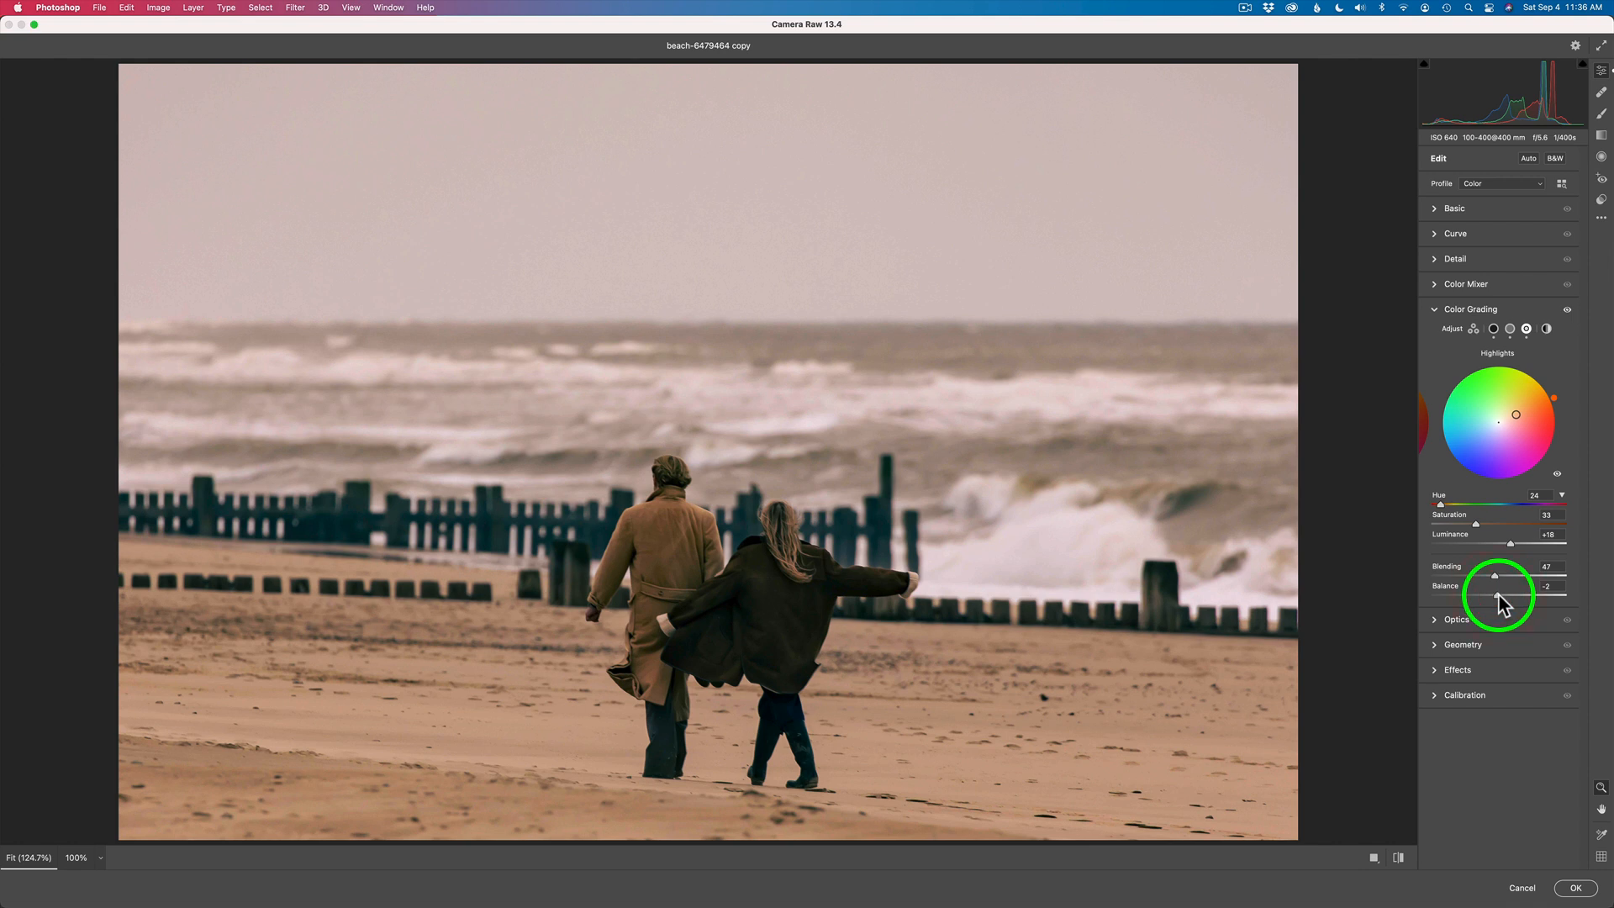
{"action": "left_click", "coordinate": [1567, 309]}
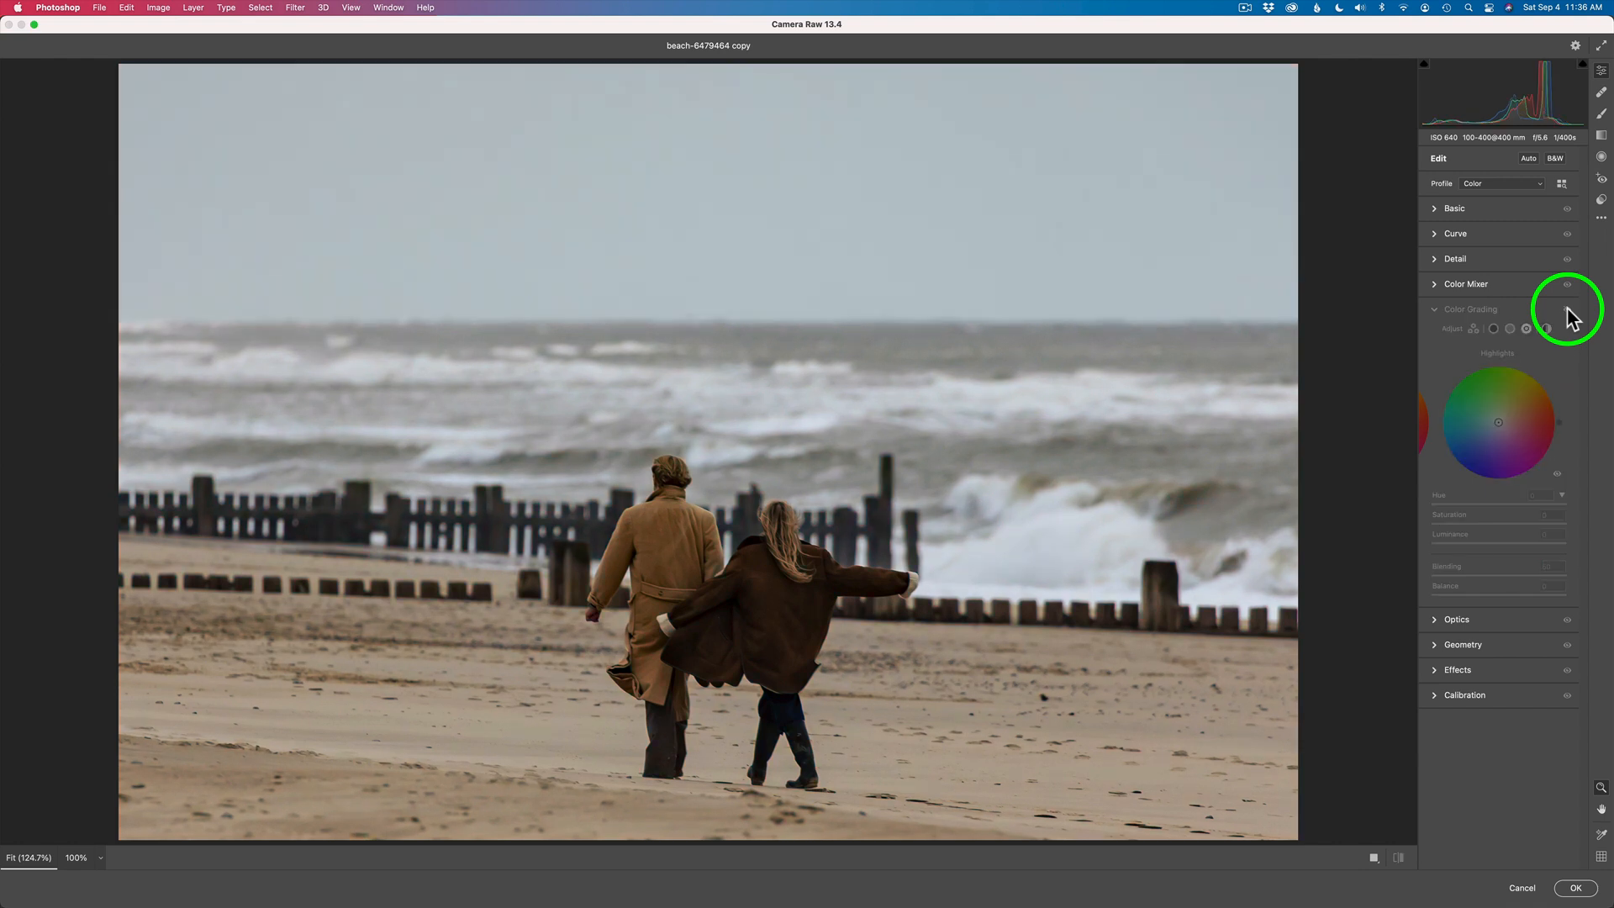
{"action": "left_click", "coordinate": [1567, 308]}
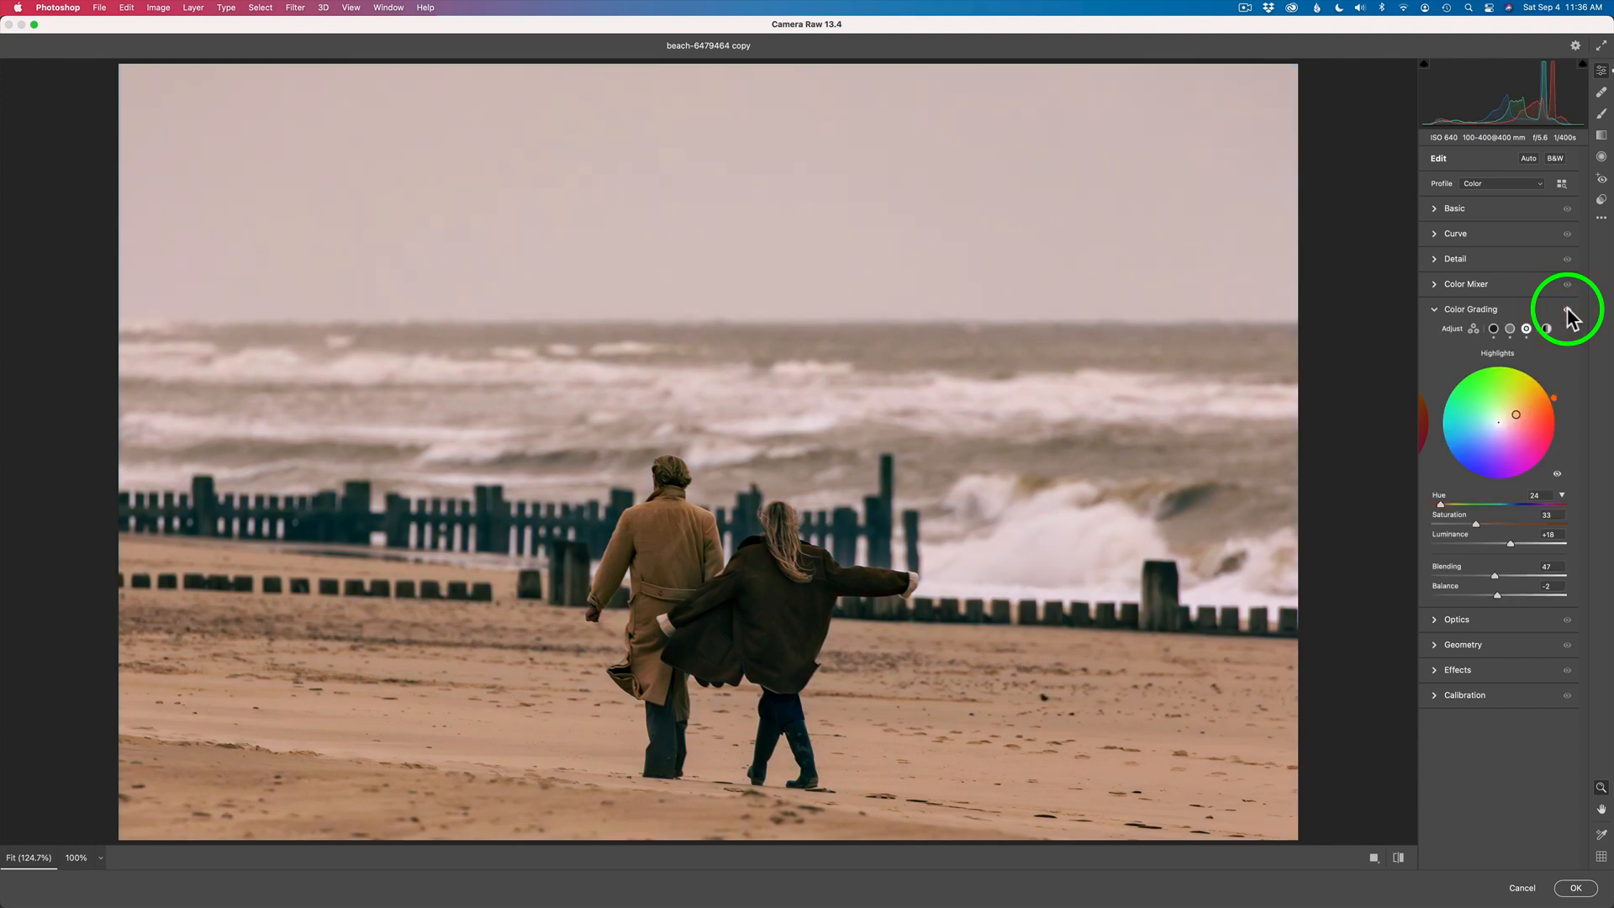
- Try a global tint in Color Grading, and apply the Camera Raw Filter to the beach photo
{"action": "left_click", "coordinate": [1546, 329]}
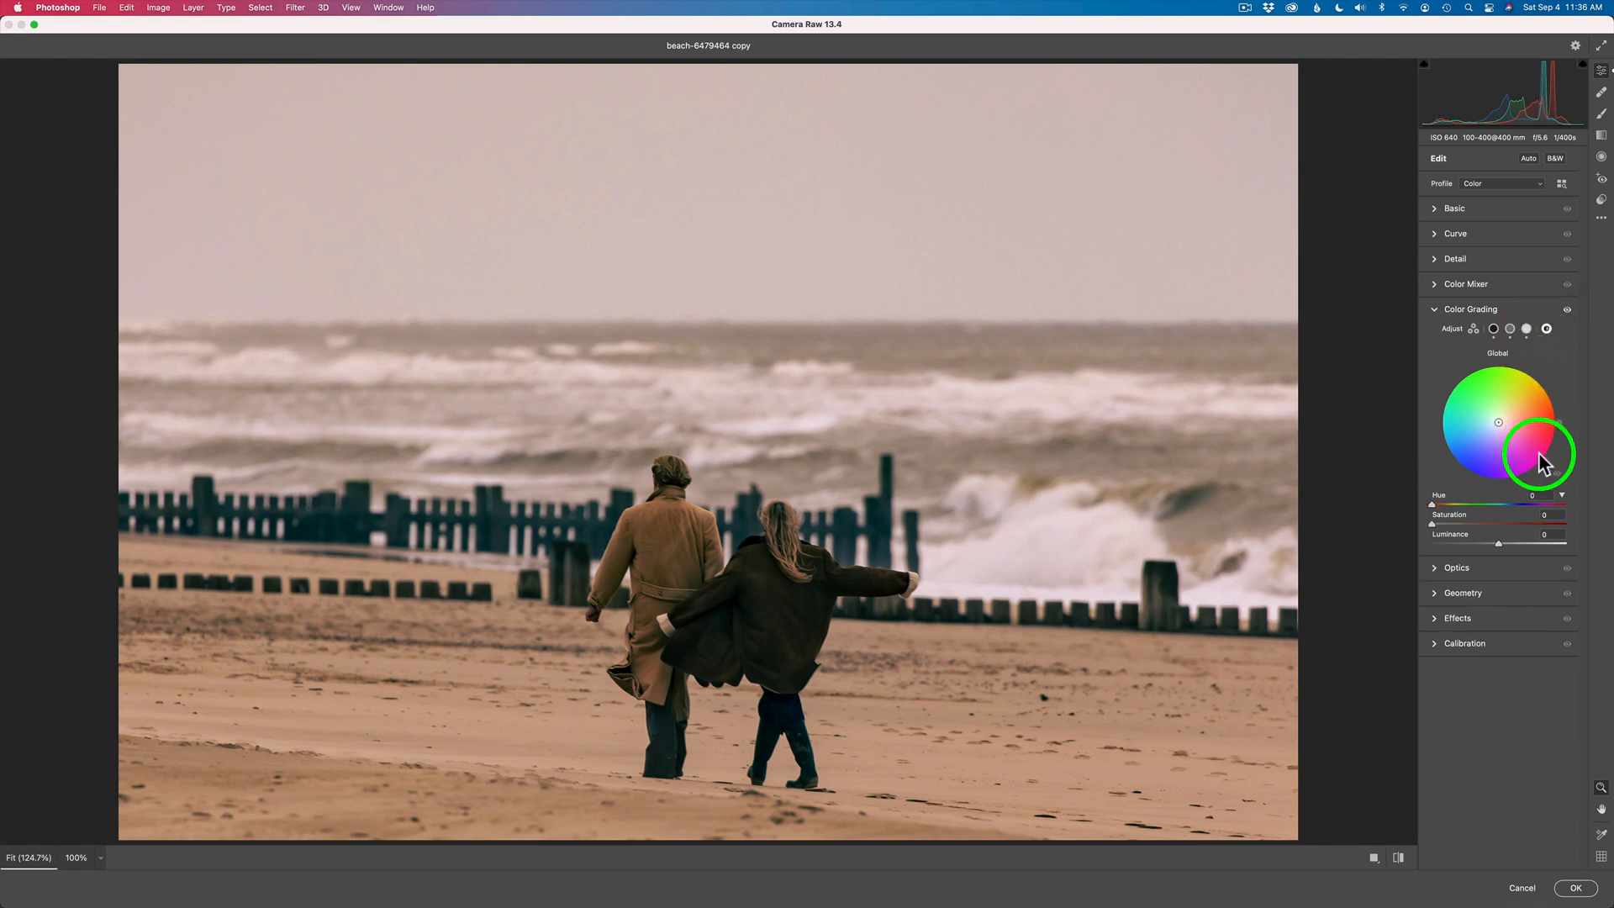
{"action": "mouse_move", "coordinate": [1503, 429]}
{"action": "left_mouse_down"}
{"action": "mouse_move", "coordinate": [1510, 411]}
{"action": "mouse_move", "coordinate": [1484, 444]}
{"action": "mouse_move", "coordinate": [1493, 427]}
{"action": "left_mouse_up"}
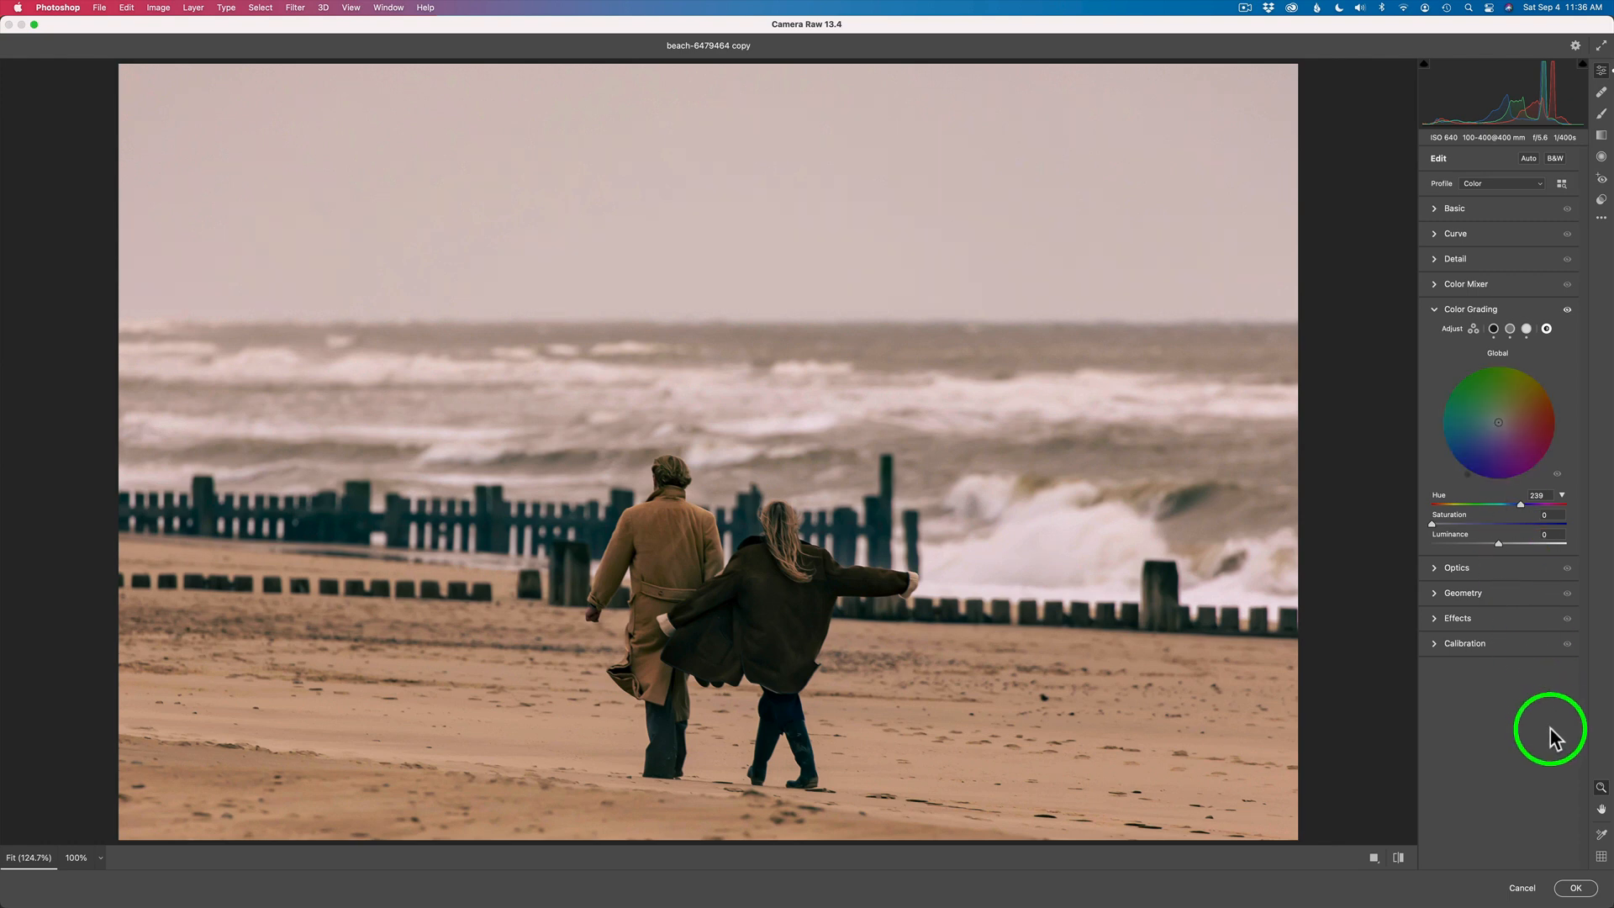
{"action": "left_click", "coordinate": [1577, 888]}
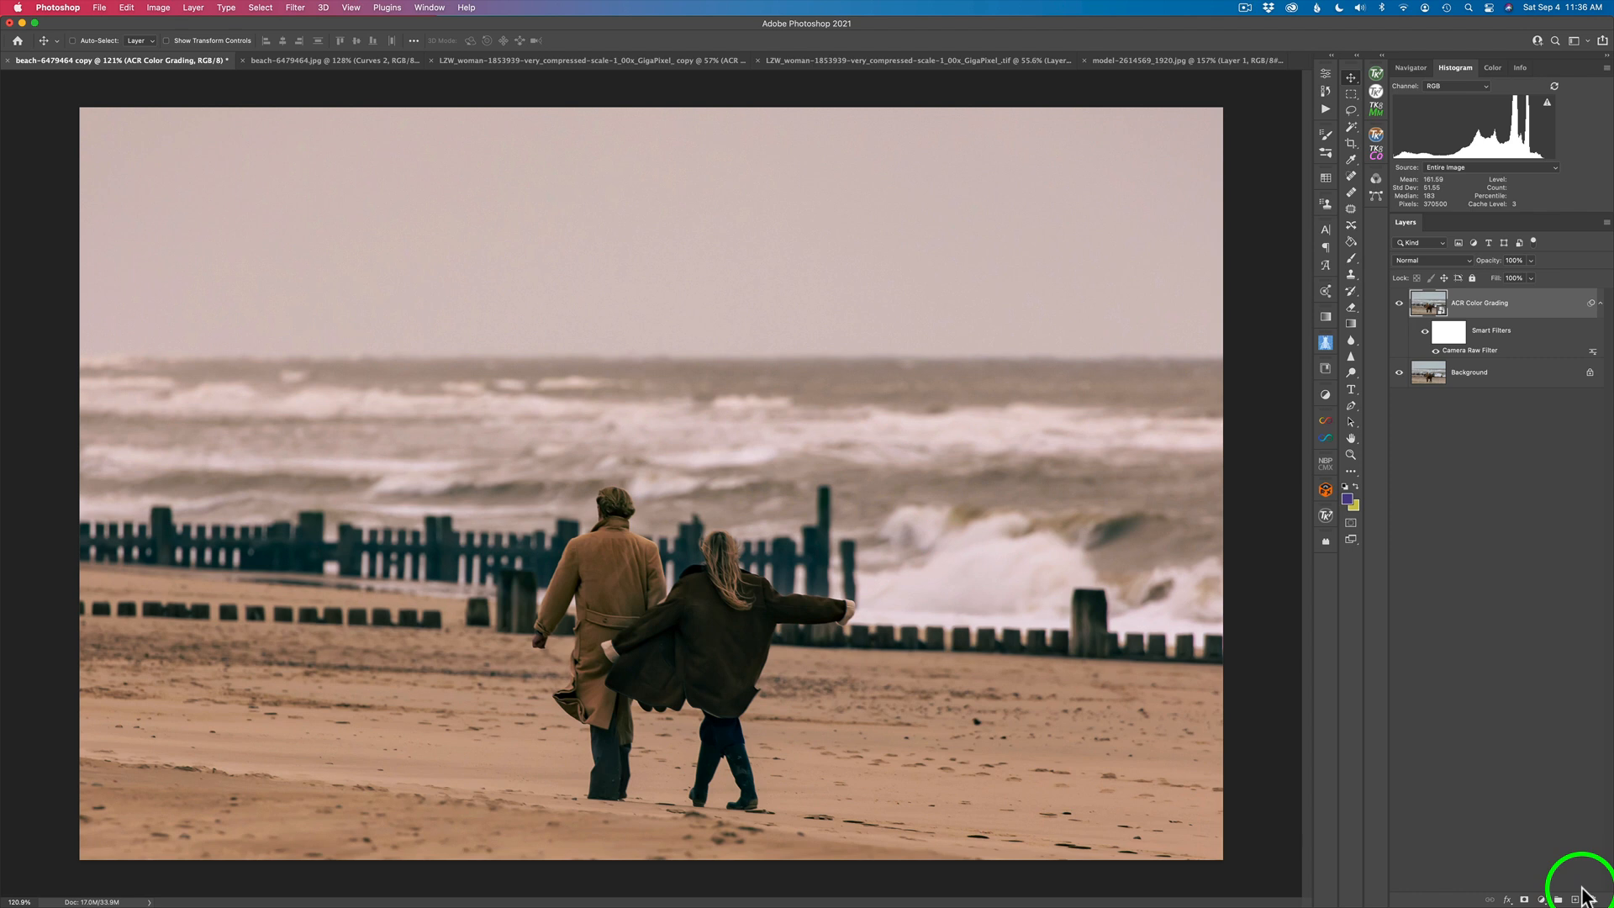
- Compare the photo with the ACR Color Grading layer hidden and shown, and review its blend modes, keeping Normal
{"action": "left_click", "coordinate": [1399, 305]}
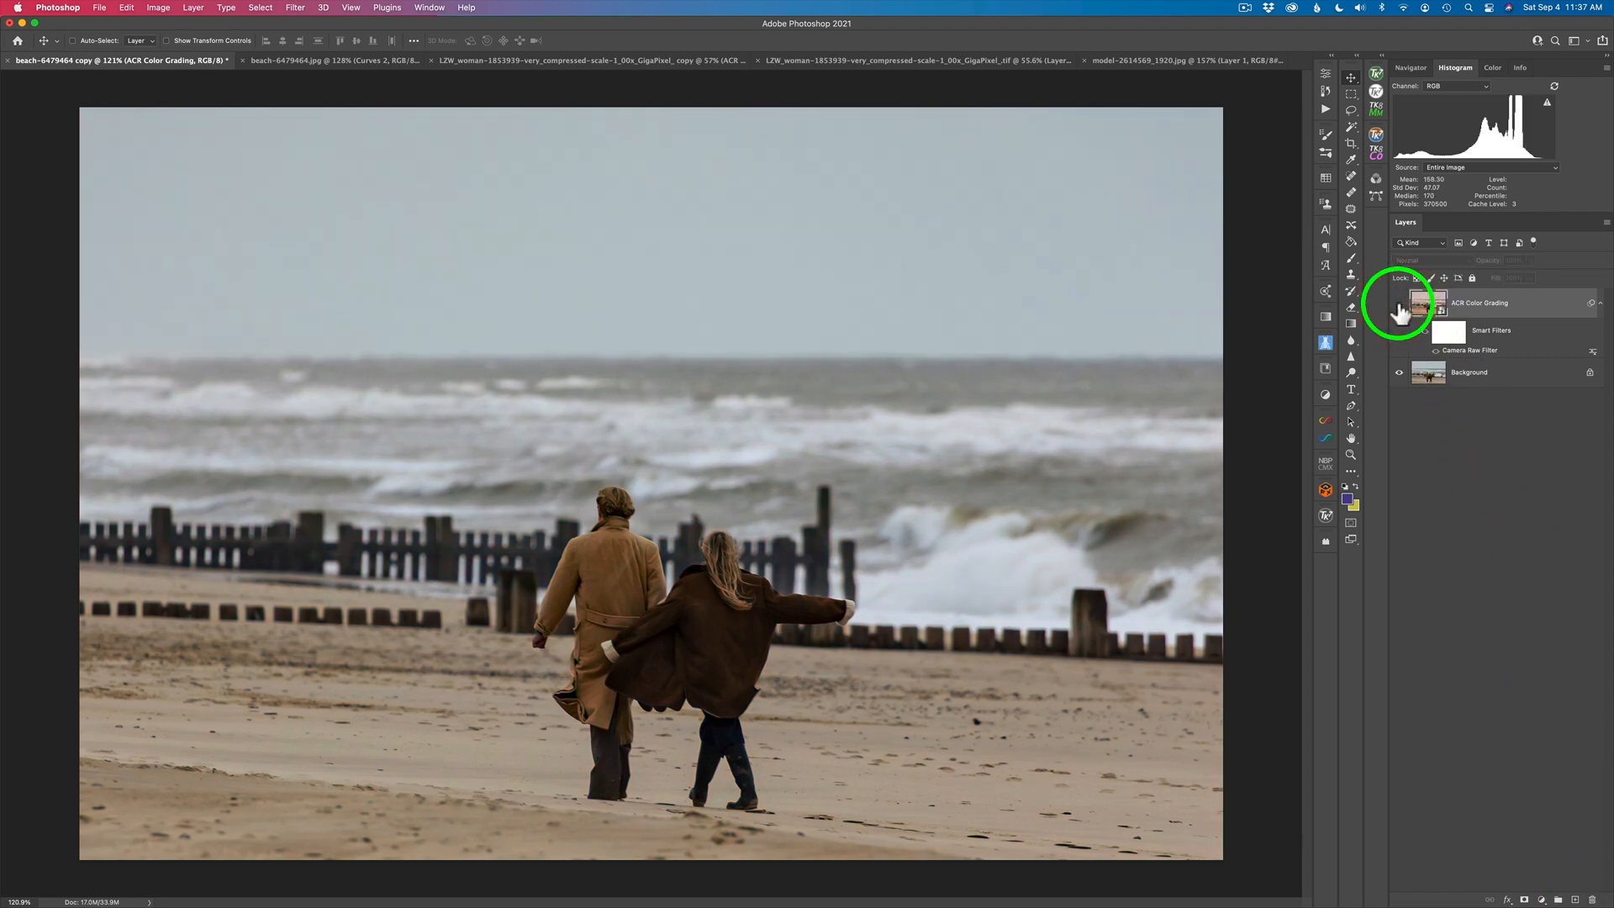
{"action": "left_click", "coordinate": [1399, 304]}
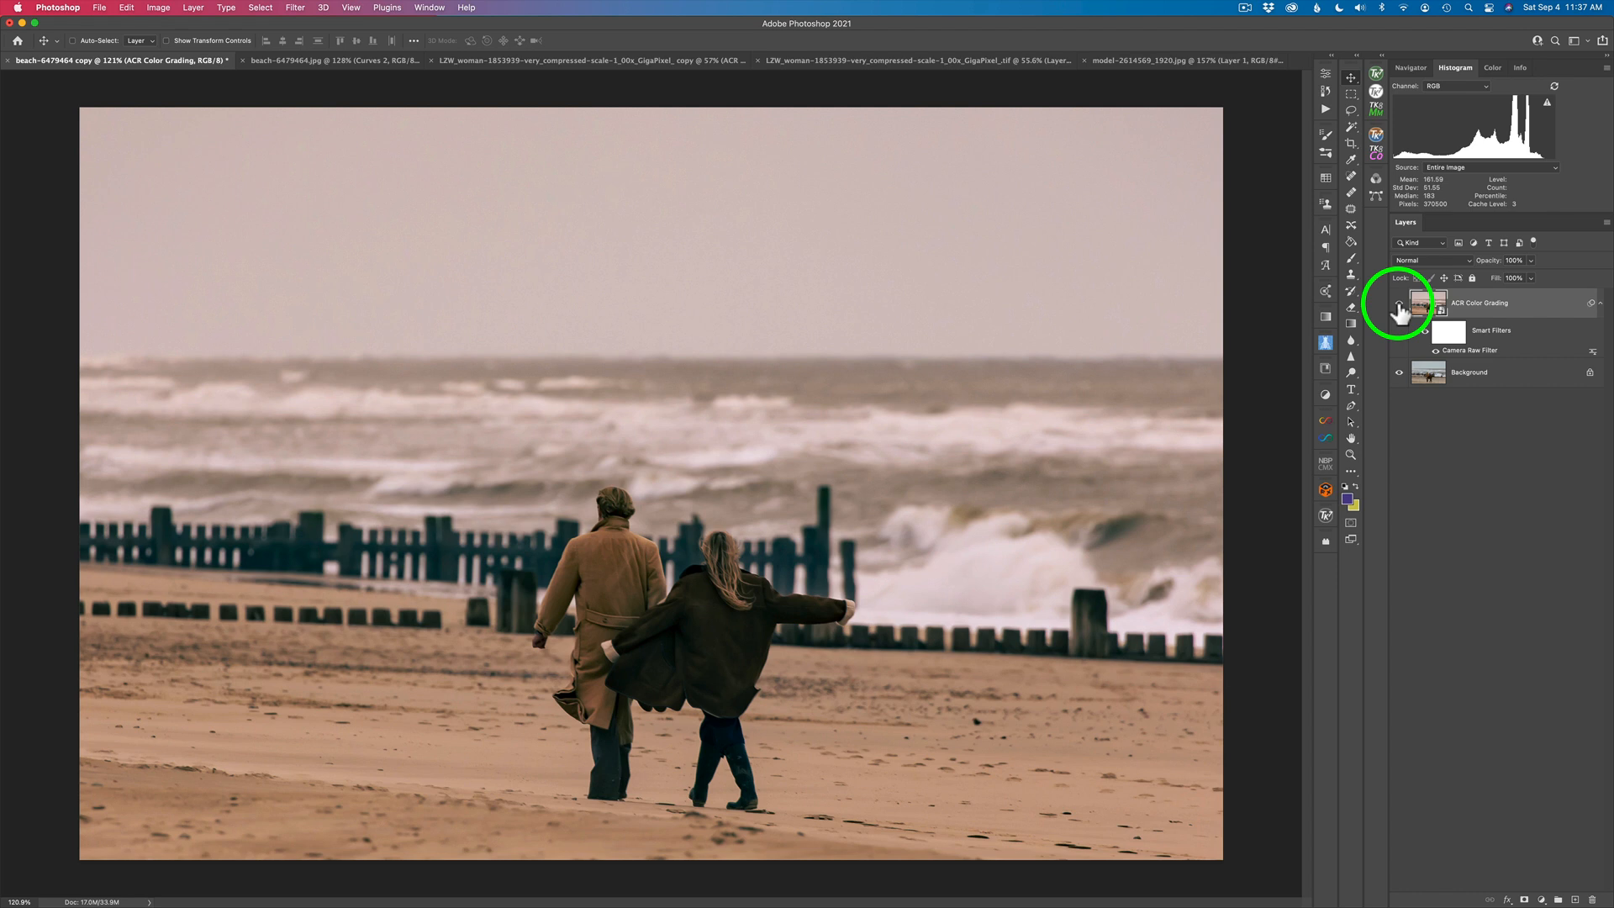
{"action": "left_click", "coordinate": [1469, 261]}
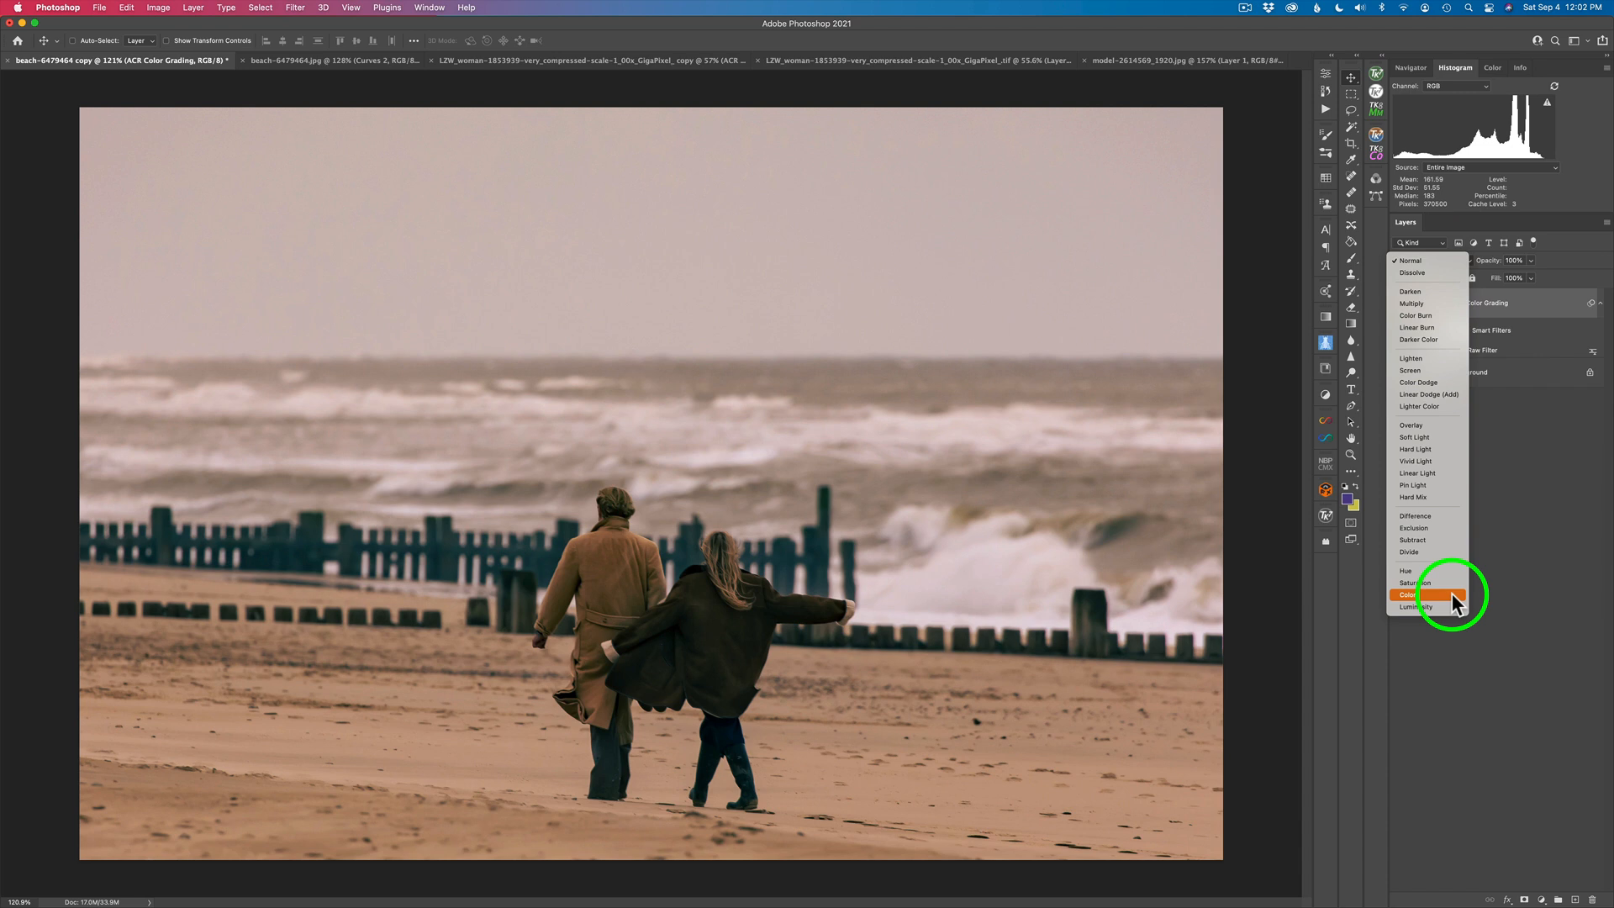
{"action": "left_click", "coordinate": [1428, 262]}
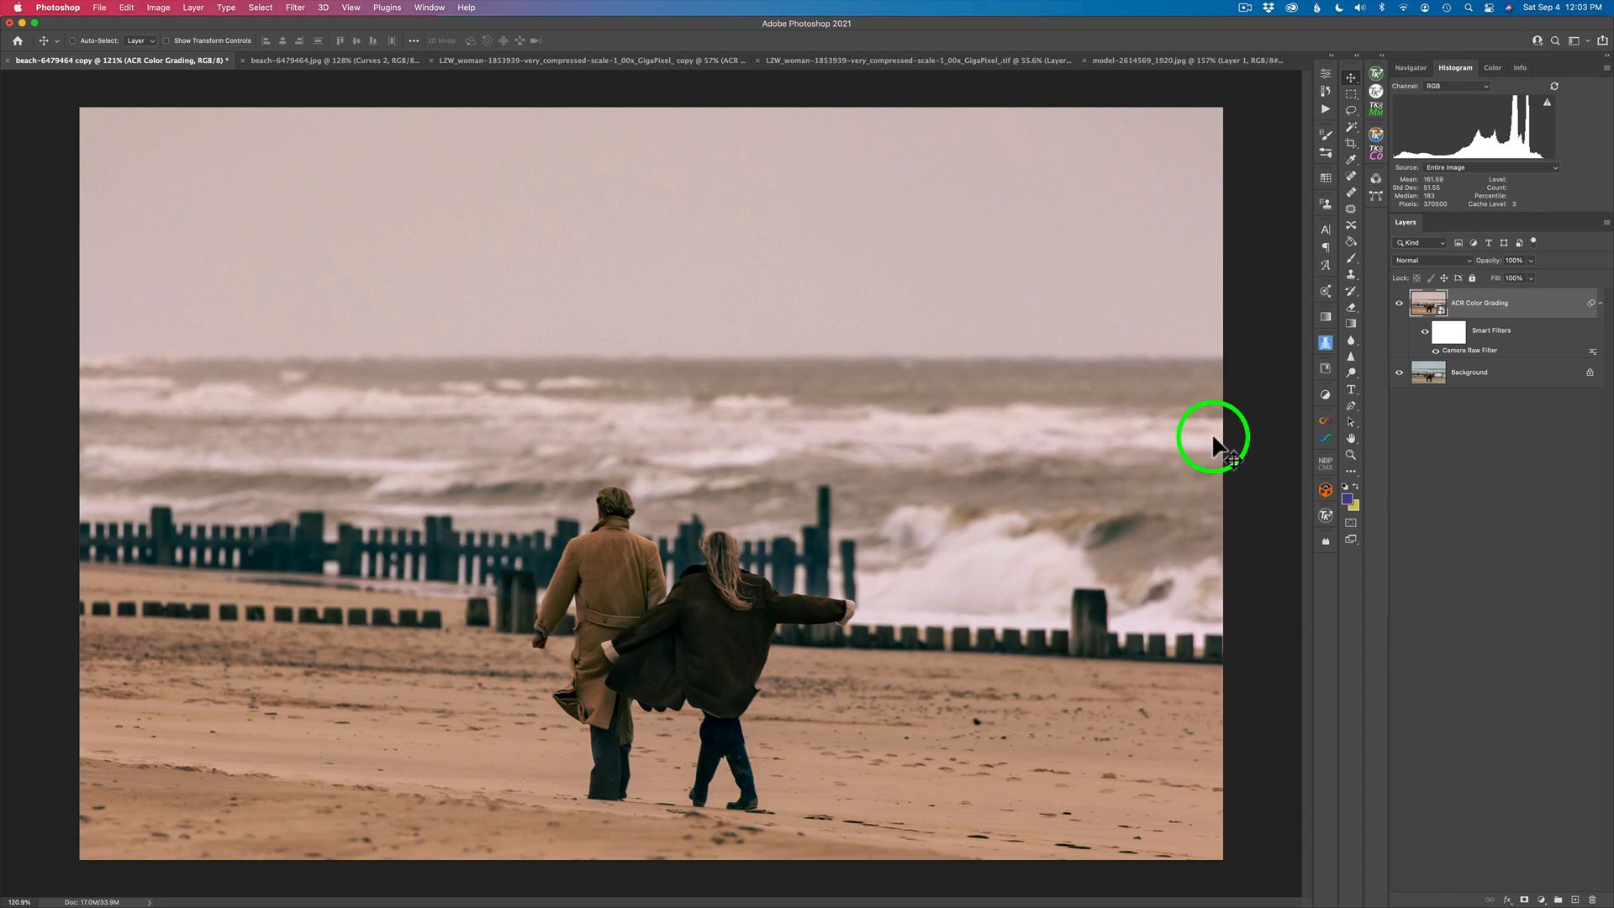
- Reopen the layer's Camera Raw smart filter, increase the shadows' Saturation in Color Grading, and compare the applied result with the layer hidden and shown
{"action": "double_click", "coordinate": [1469, 360]}
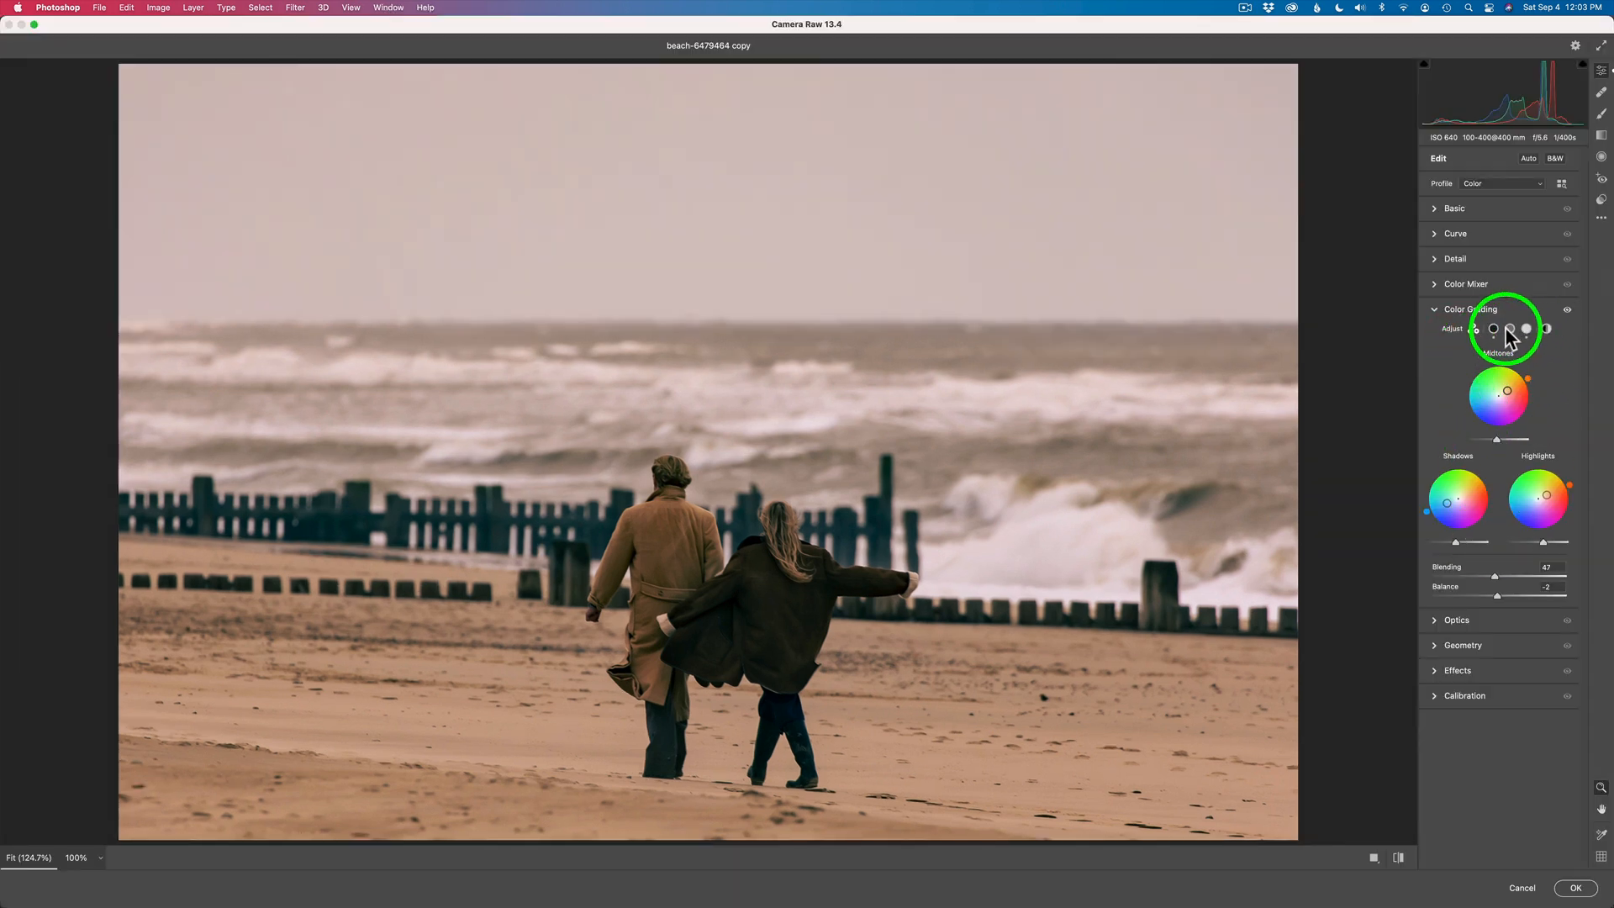
{"action": "left_click", "coordinate": [1493, 329]}
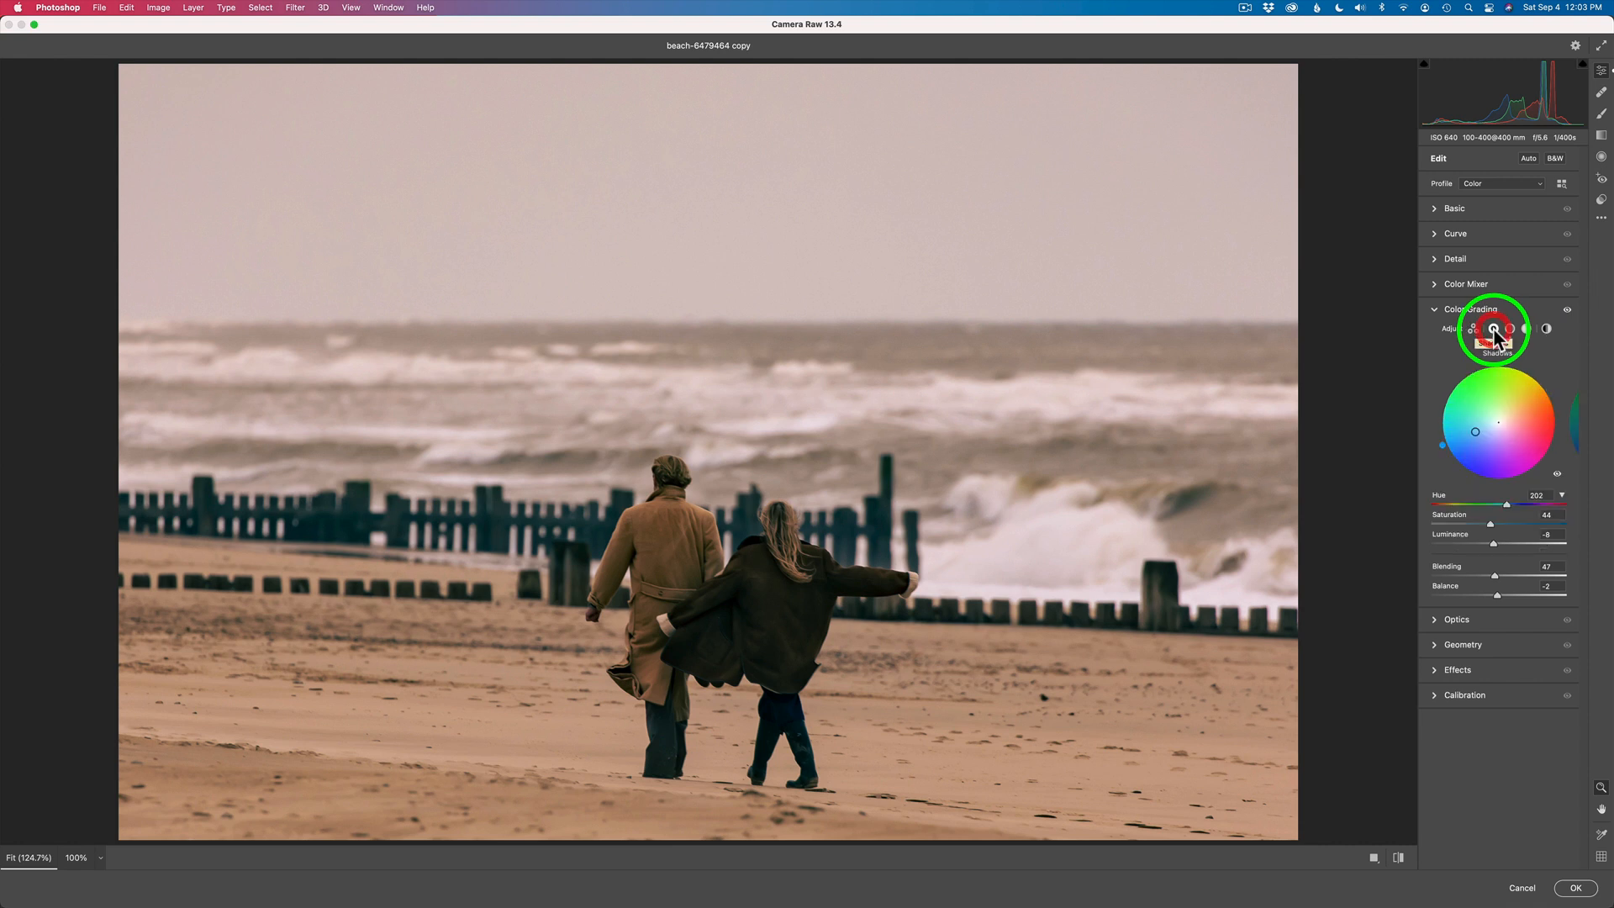
{"action": "left_click_drag", "start_coordinate": [1489, 523], "coordinate": [1504, 524]}
{"action": "left_click", "coordinate": [1575, 888]}
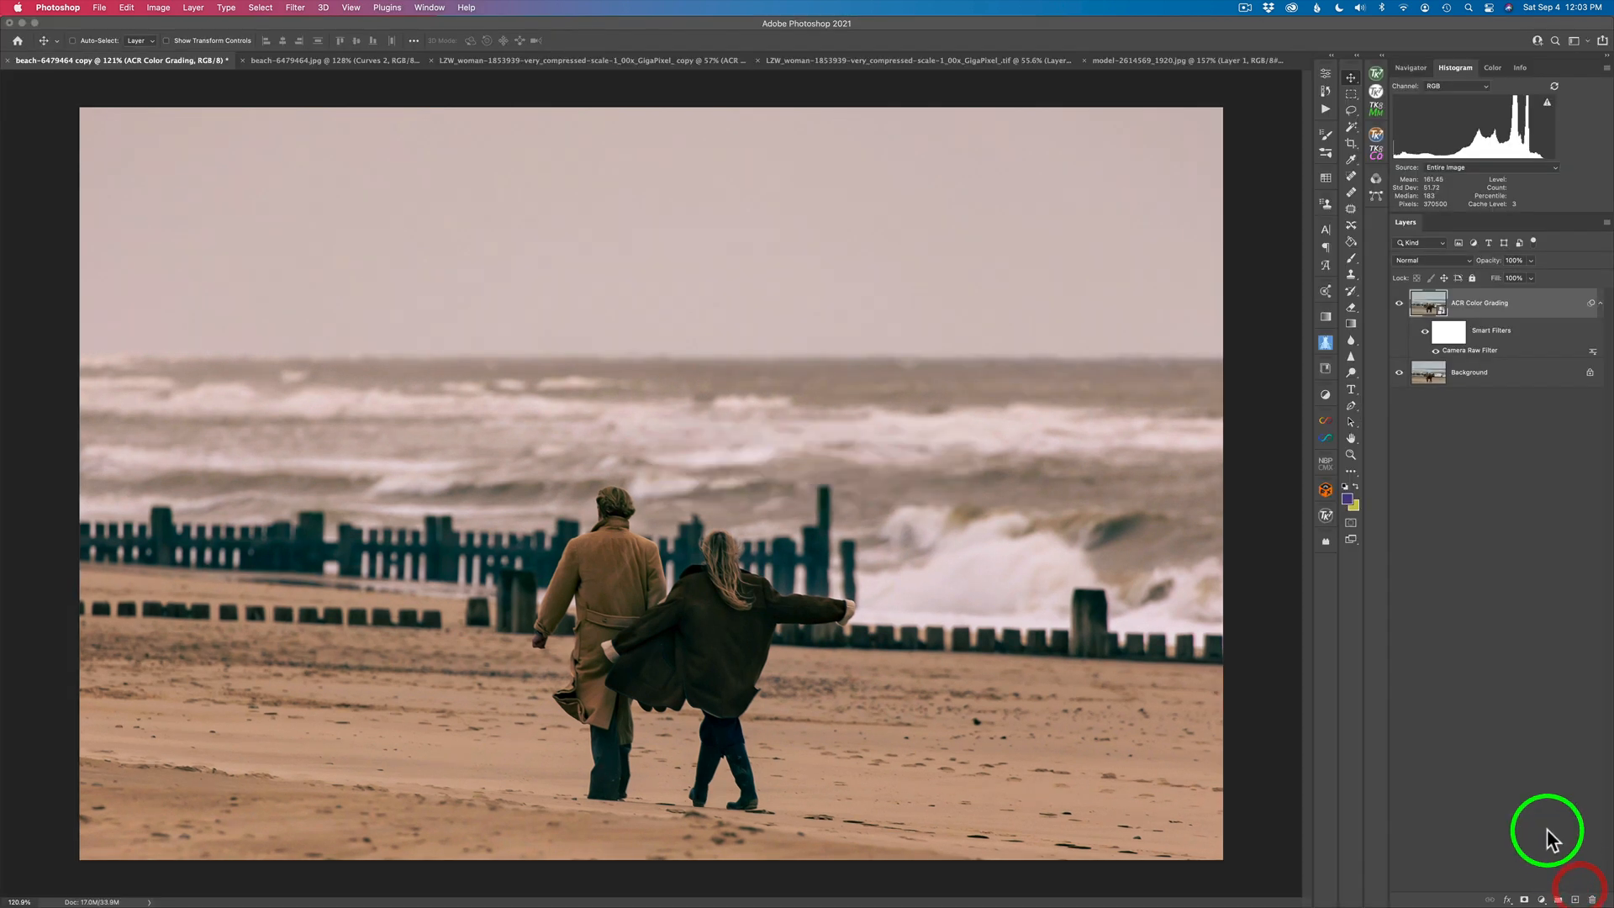
{"action": "left_click", "coordinate": [1399, 304]}
{"action": "left_click", "coordinate": [1399, 304]}
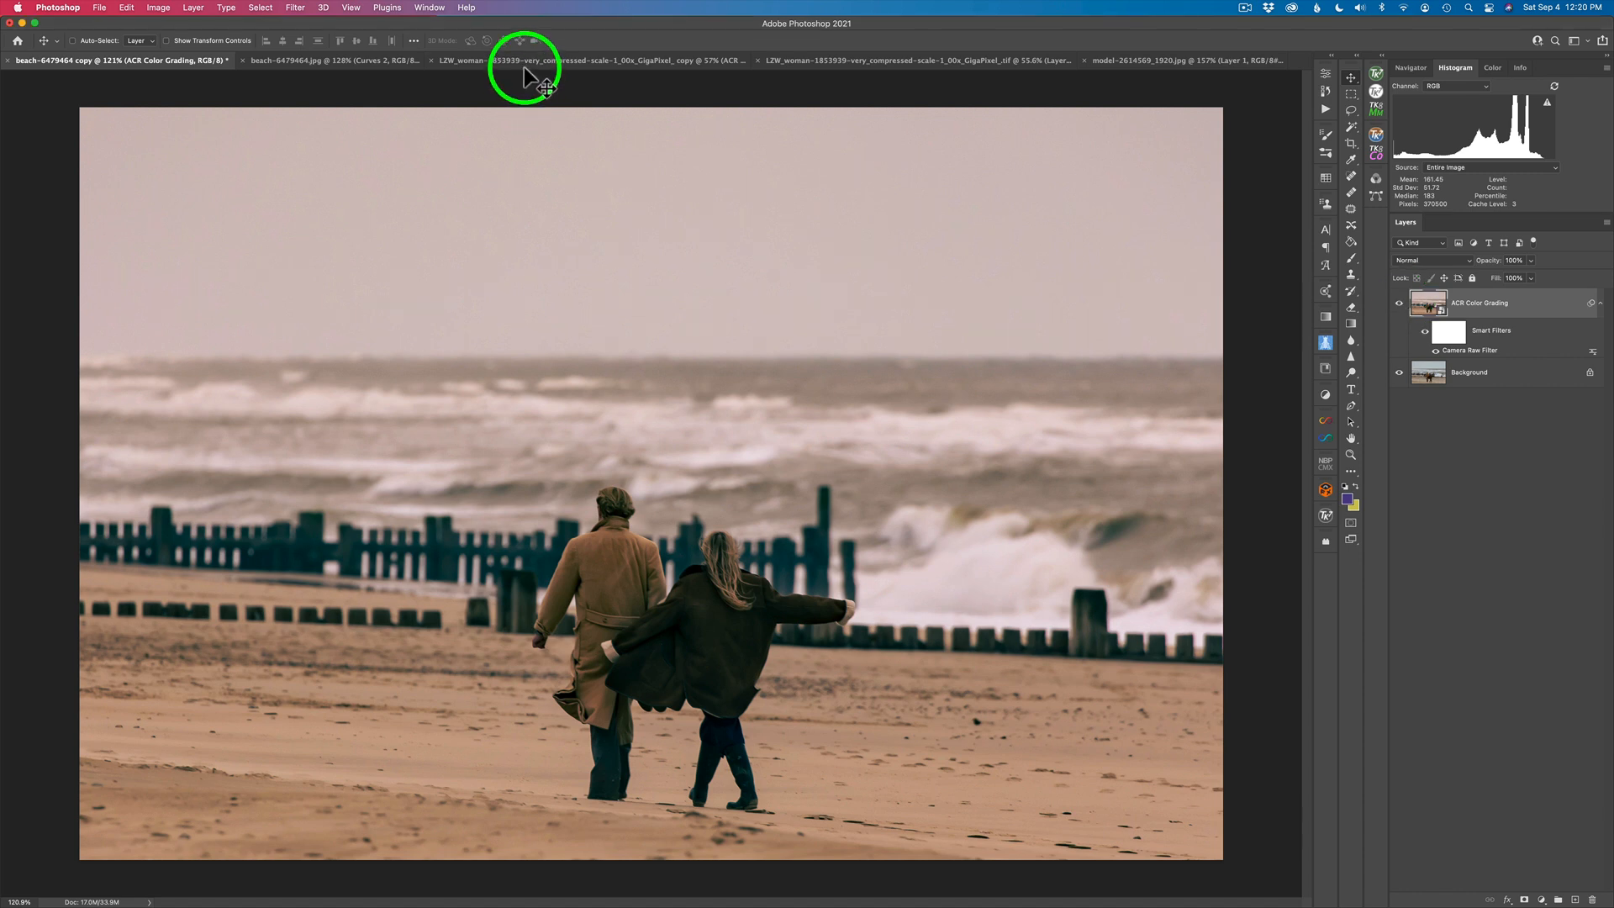
- Switch to the photo of the woman with the green car and open Color Grading in the Camera Raw Filter
{"action": "left_click", "coordinate": [525, 61]}
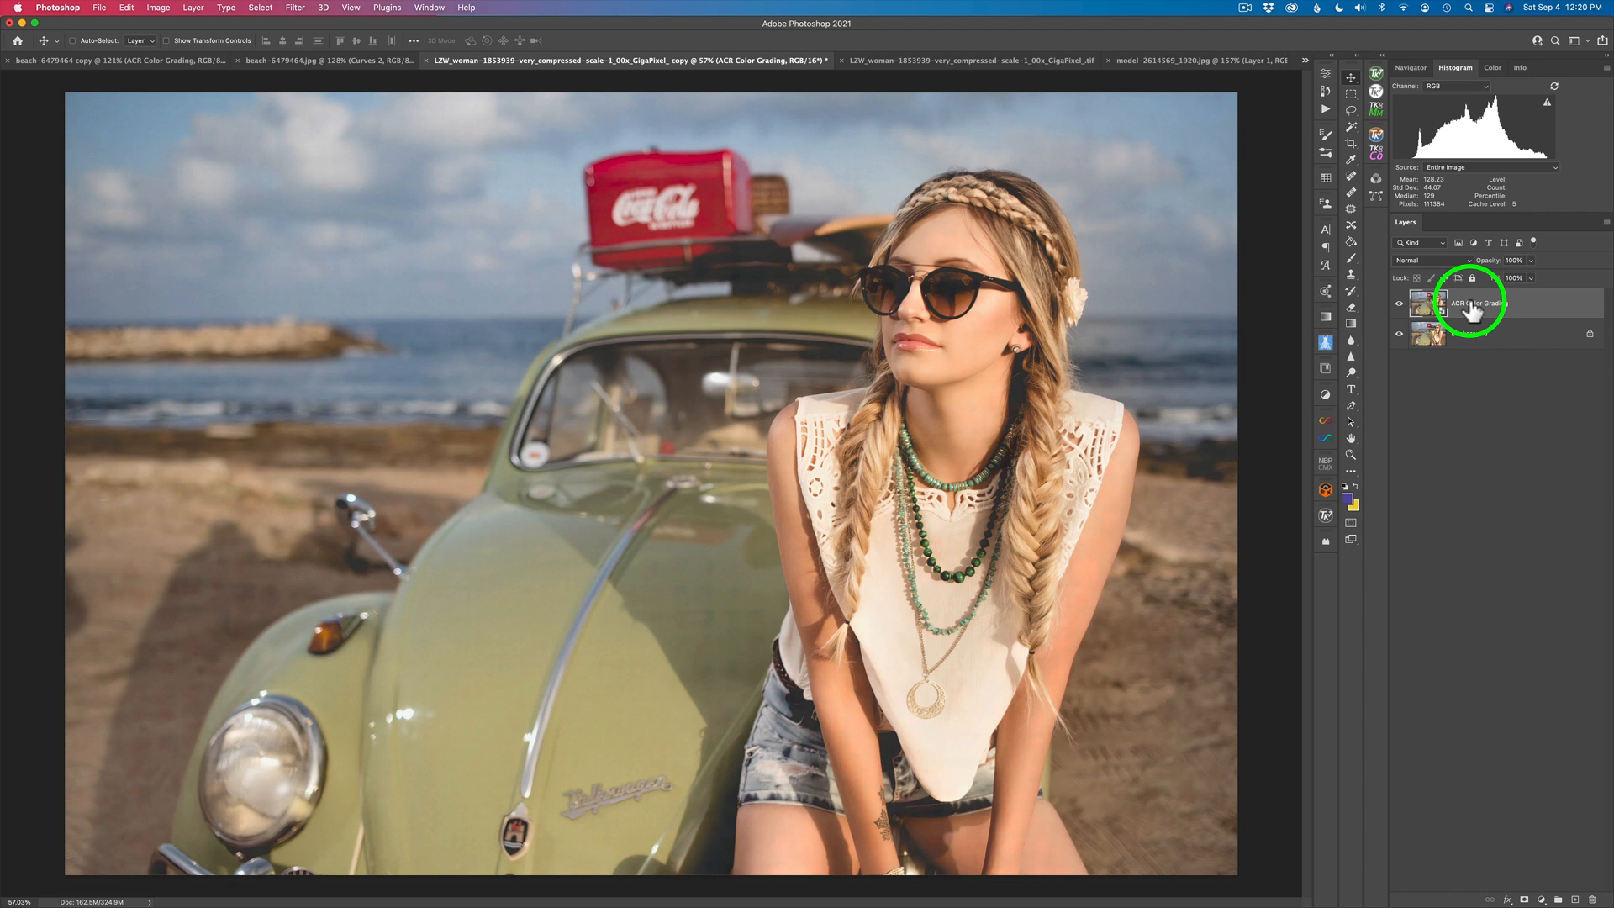
{"action": "left_click", "coordinate": [298, 8]}
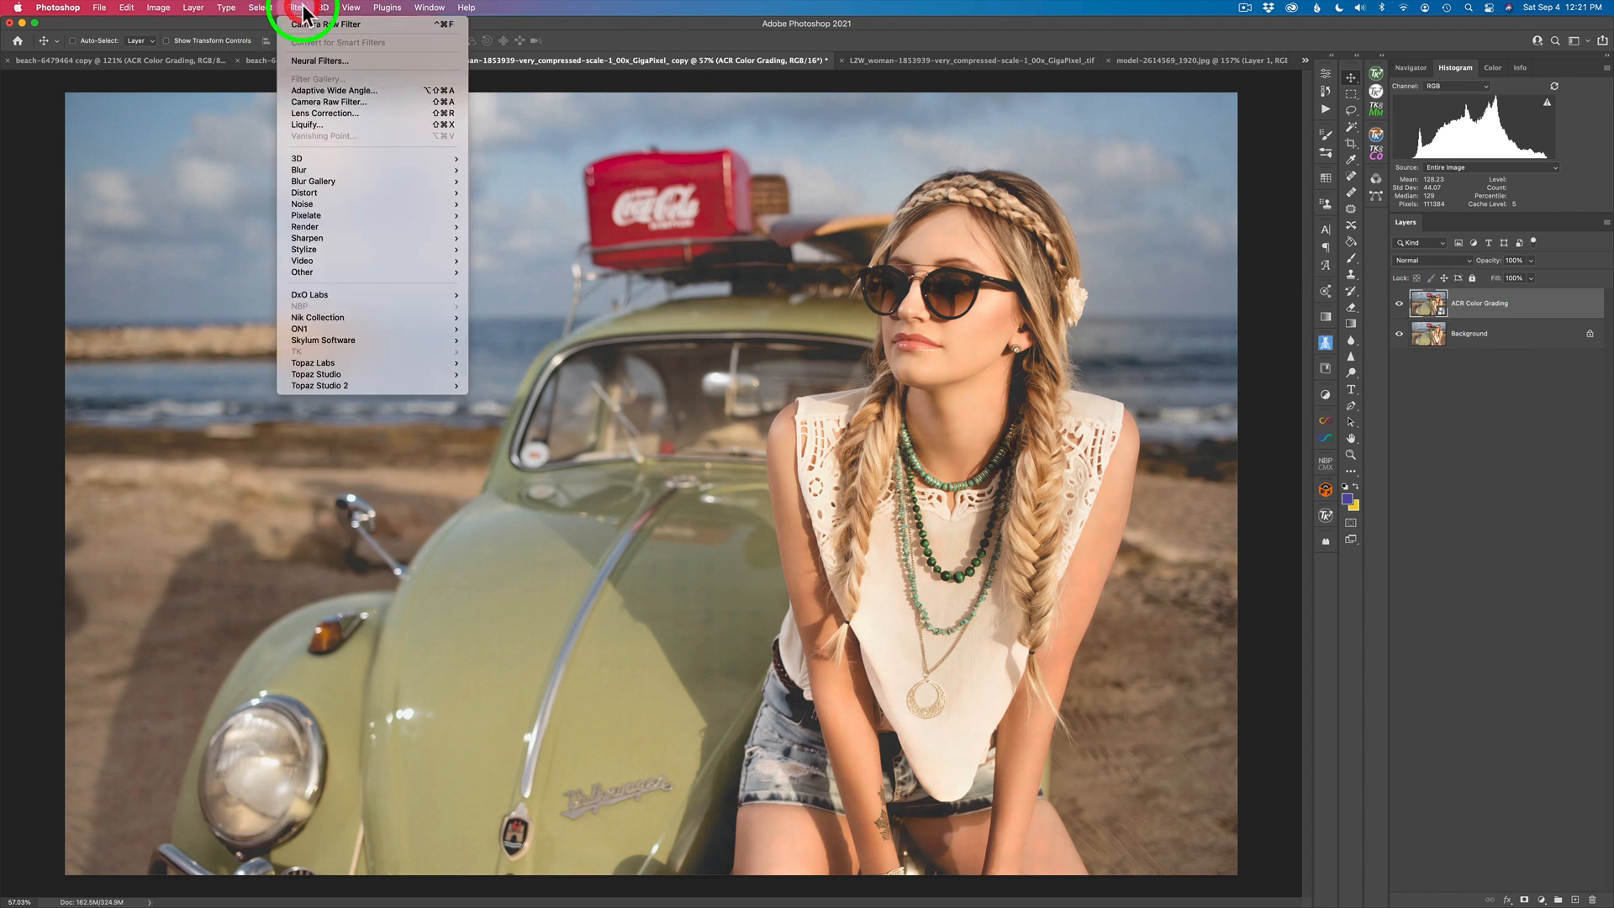
{"action": "left_click", "coordinate": [338, 104]}
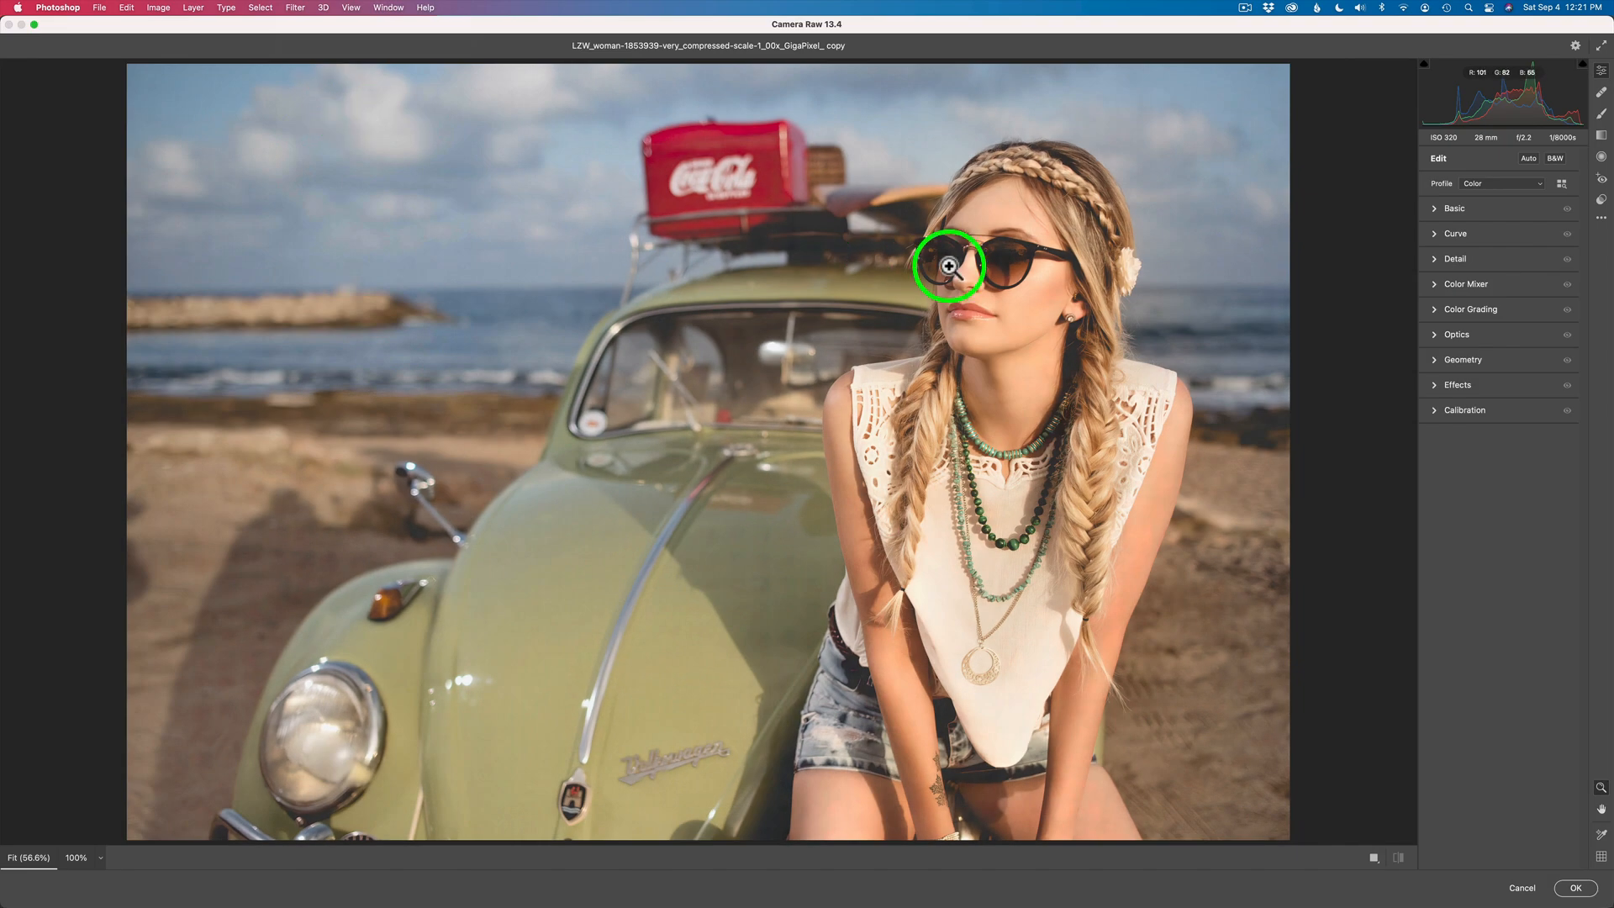
{"action": "left_click", "coordinate": [1473, 310]}
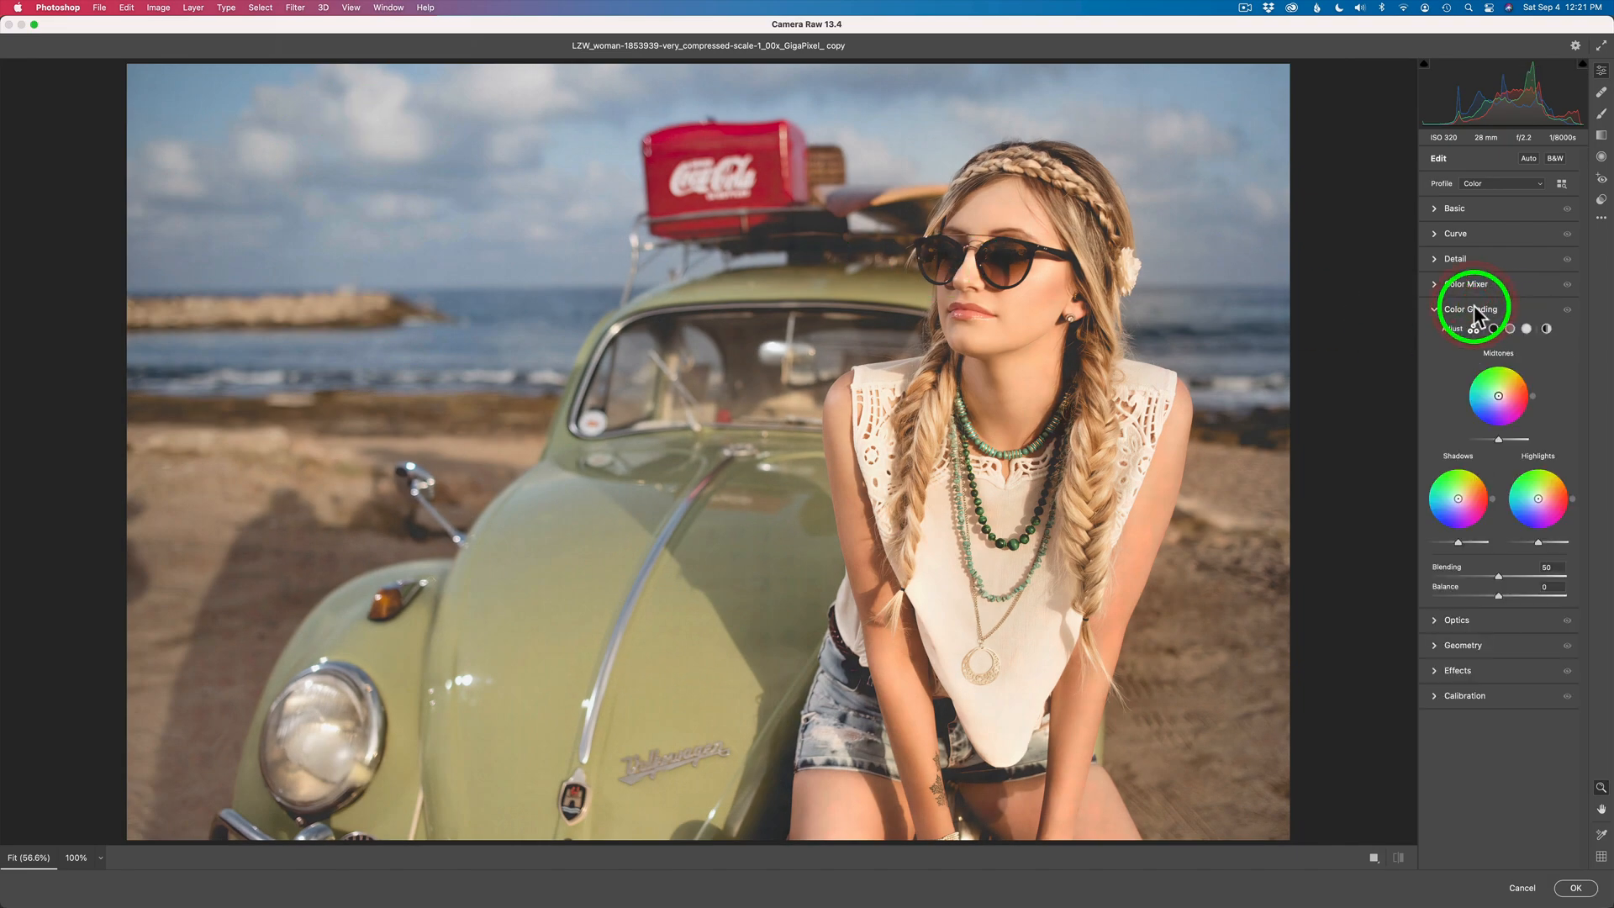
- Tint the shadows orange in Color Grading with Hue 25, Saturation 50 and Luminance -4
{"action": "left_click", "coordinate": [1493, 330]}
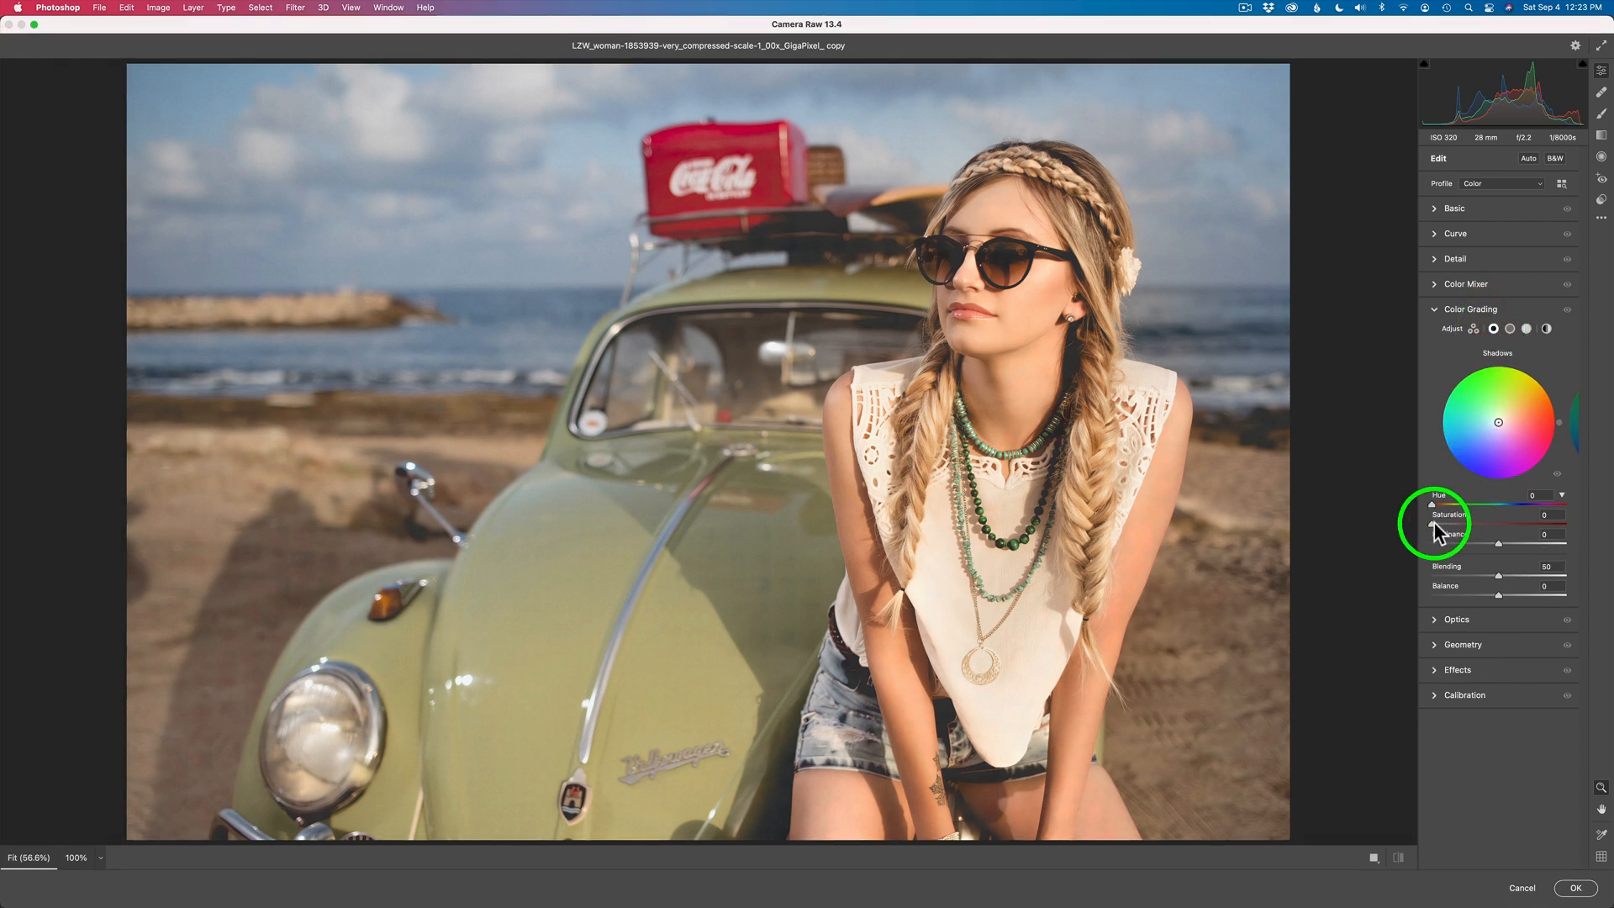
{"action": "mouse_move", "coordinate": [1432, 524]}
{"action": "left_mouse_down"}
{"action": "mouse_move", "coordinate": [1496, 522]}
{"action": "mouse_move", "coordinate": [1440, 508]}
{"action": "left_mouse_up"}
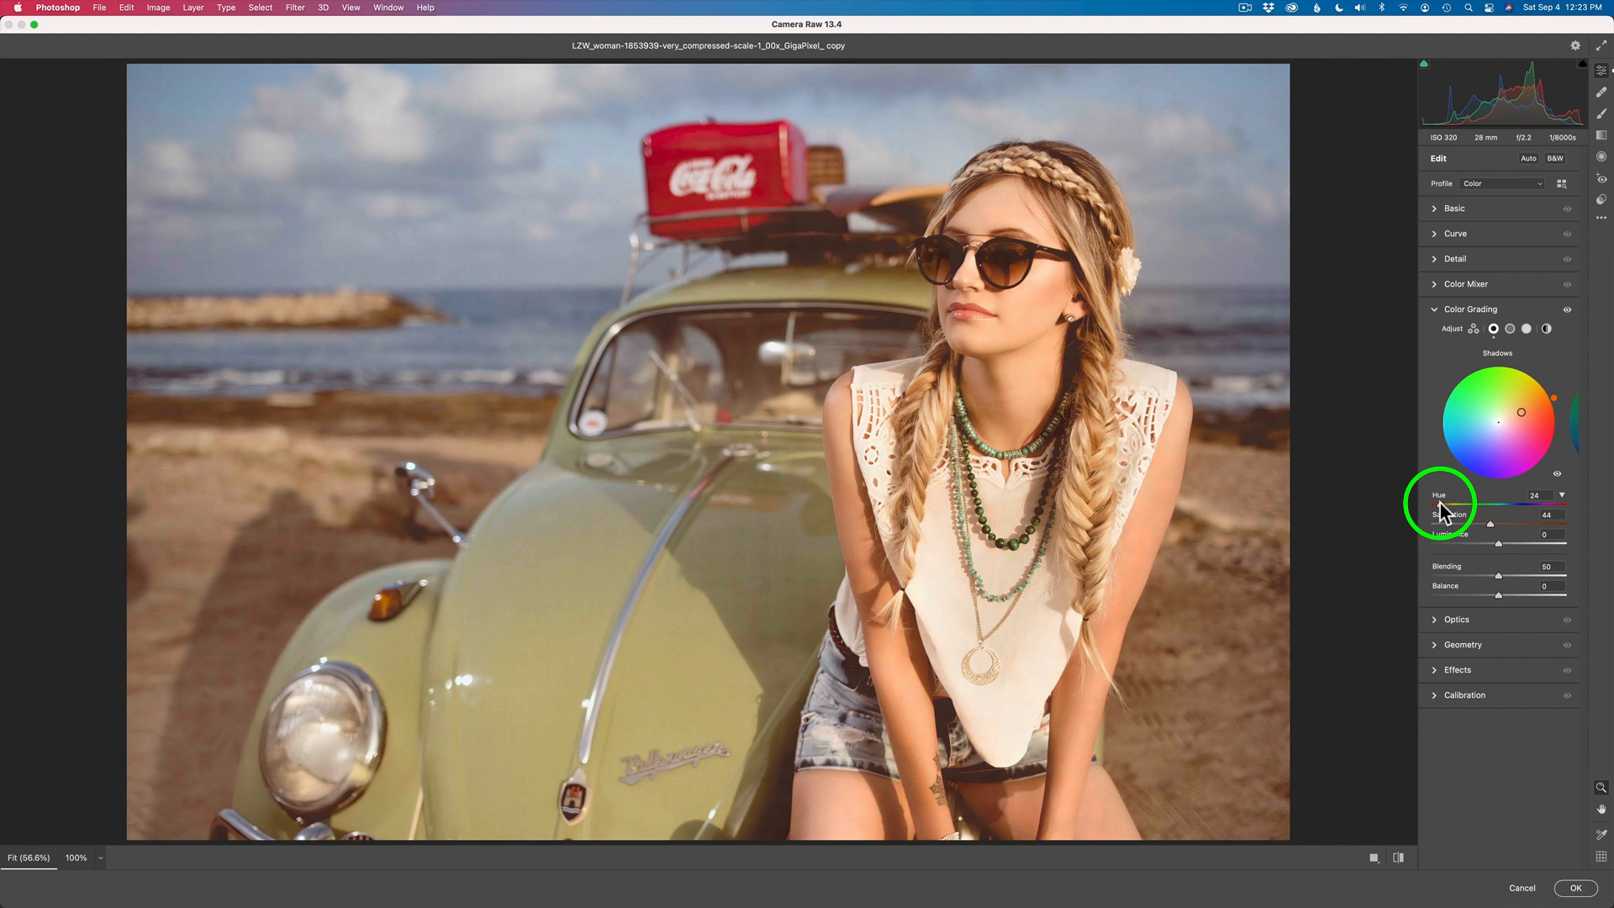
{"action": "left_click_drag", "start_coordinate": [1441, 508], "coordinate": [1442, 511]}
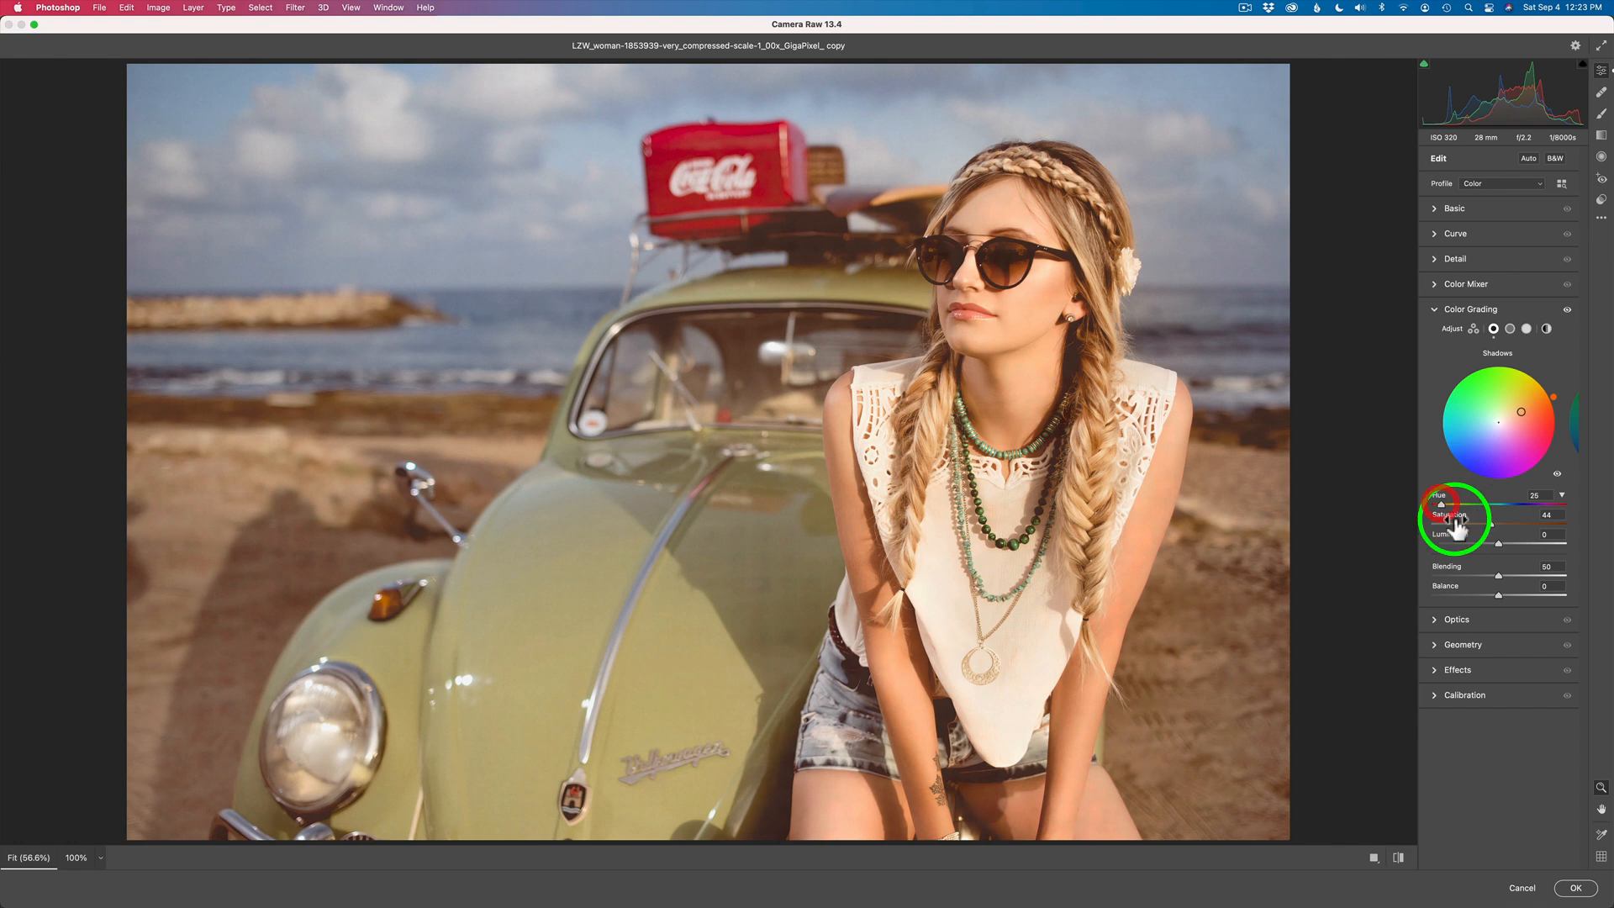
{"action": "mouse_move", "coordinate": [1491, 524]}
{"action": "left_mouse_down"}
{"action": "mouse_move", "coordinate": [1517, 524]}
{"action": "mouse_move", "coordinate": [1500, 523]}
{"action": "left_mouse_up"}
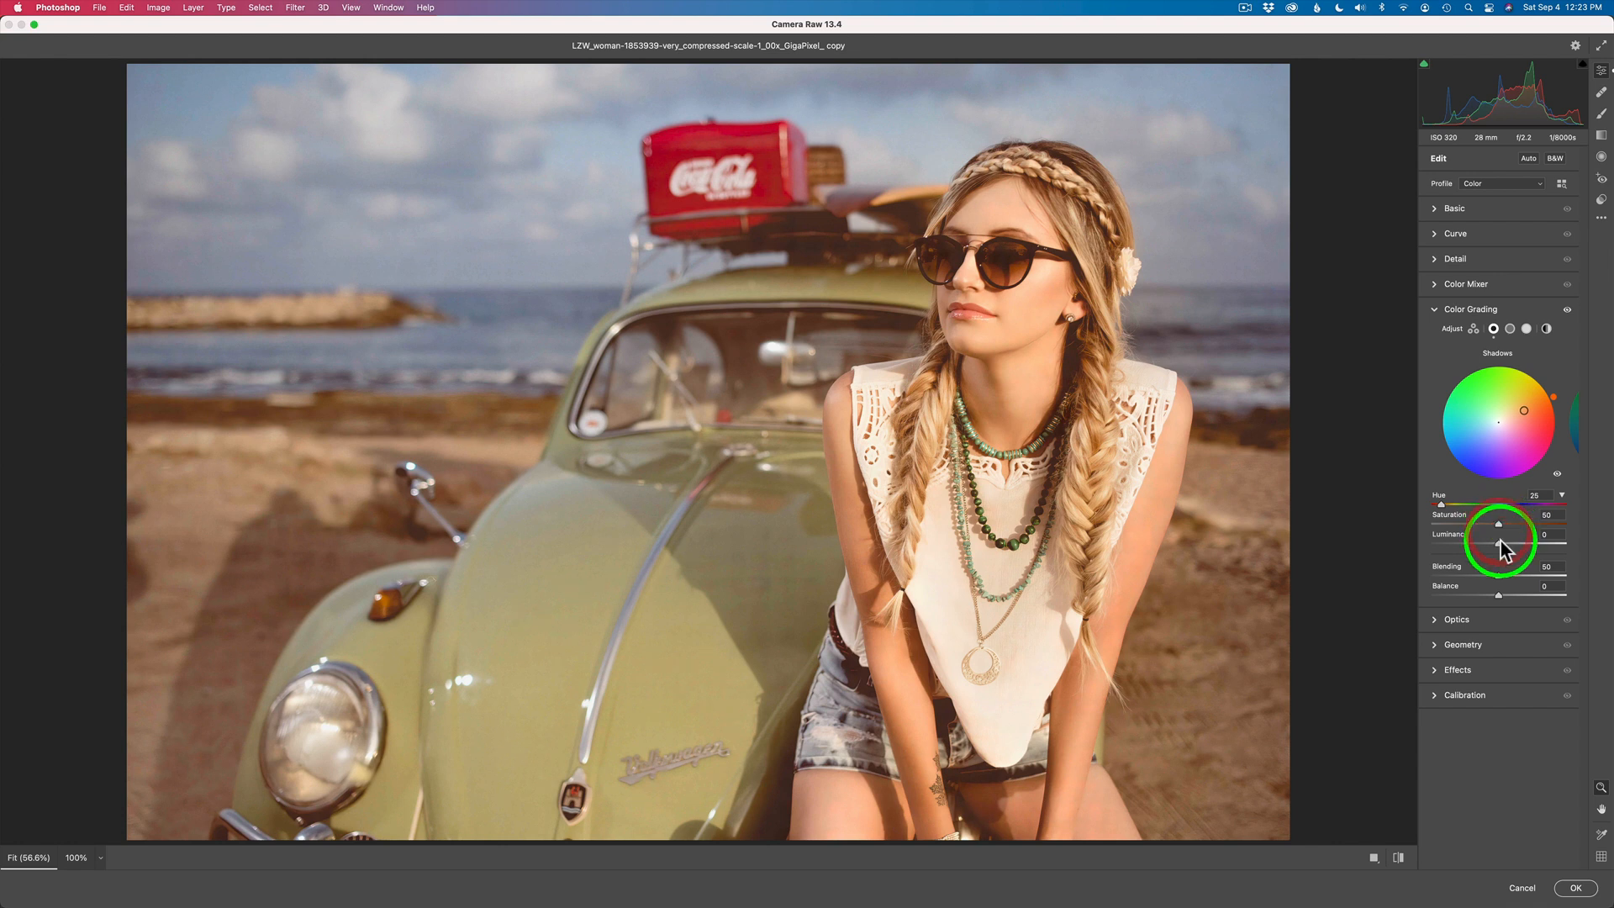
{"action": "mouse_move", "coordinate": [1499, 544]}
{"action": "left_mouse_down"}
{"action": "mouse_move", "coordinate": [1517, 544]}
{"action": "mouse_move", "coordinate": [1493, 543]}
{"action": "left_mouse_up"}
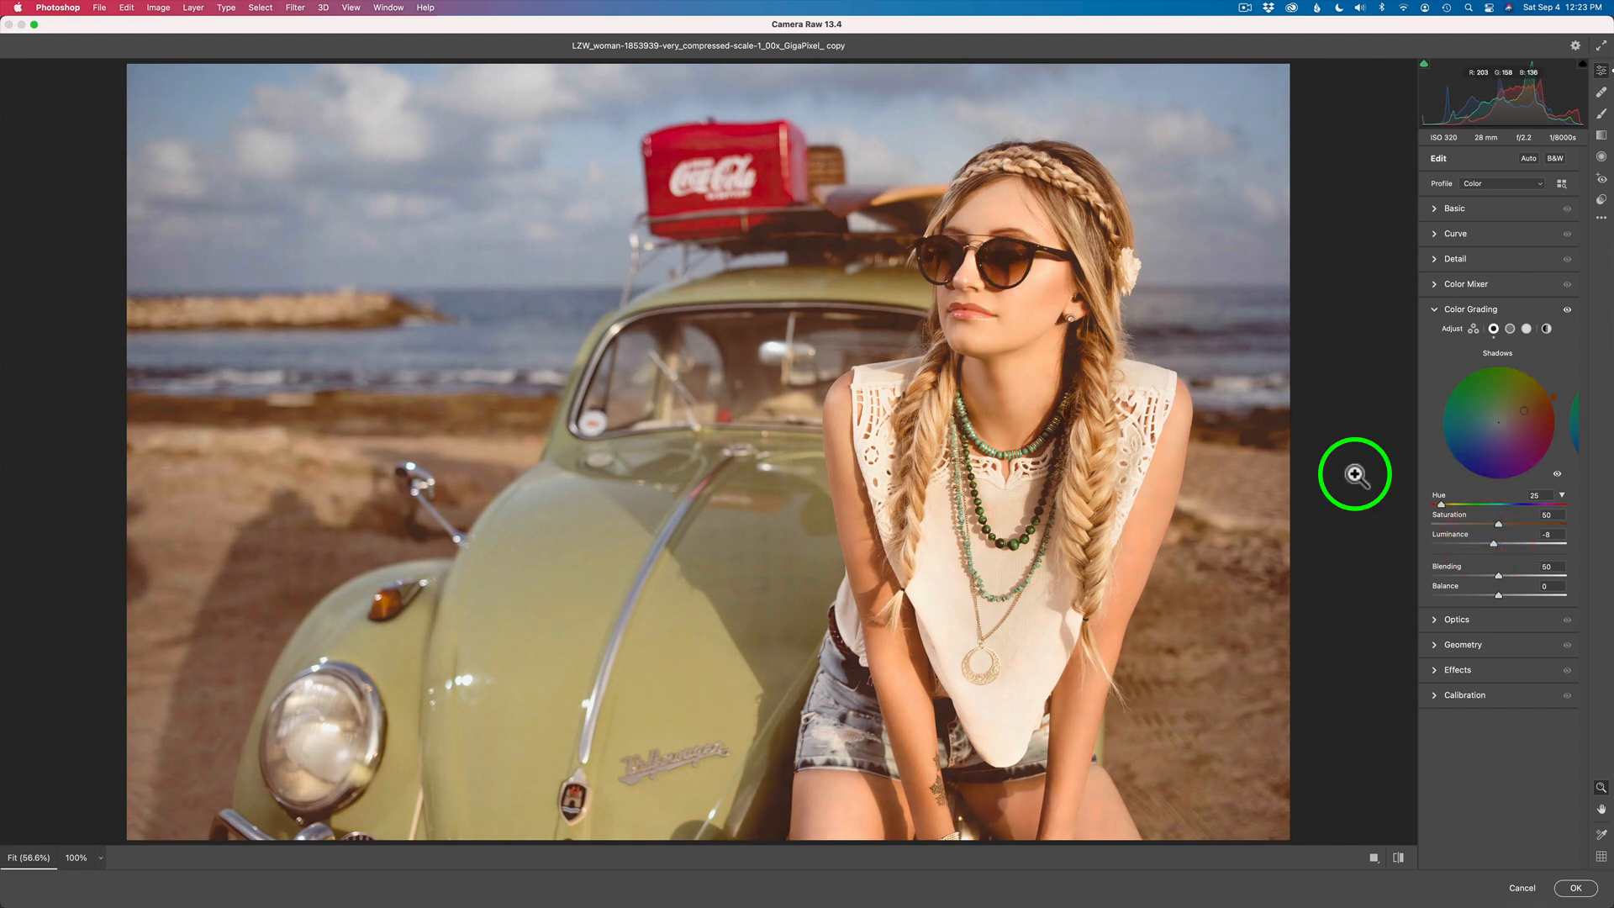
{"action": "left_click", "coordinate": [1495, 543]}
{"action": "left_click_drag", "start_coordinate": [1494, 543], "coordinate": [1495, 543]}
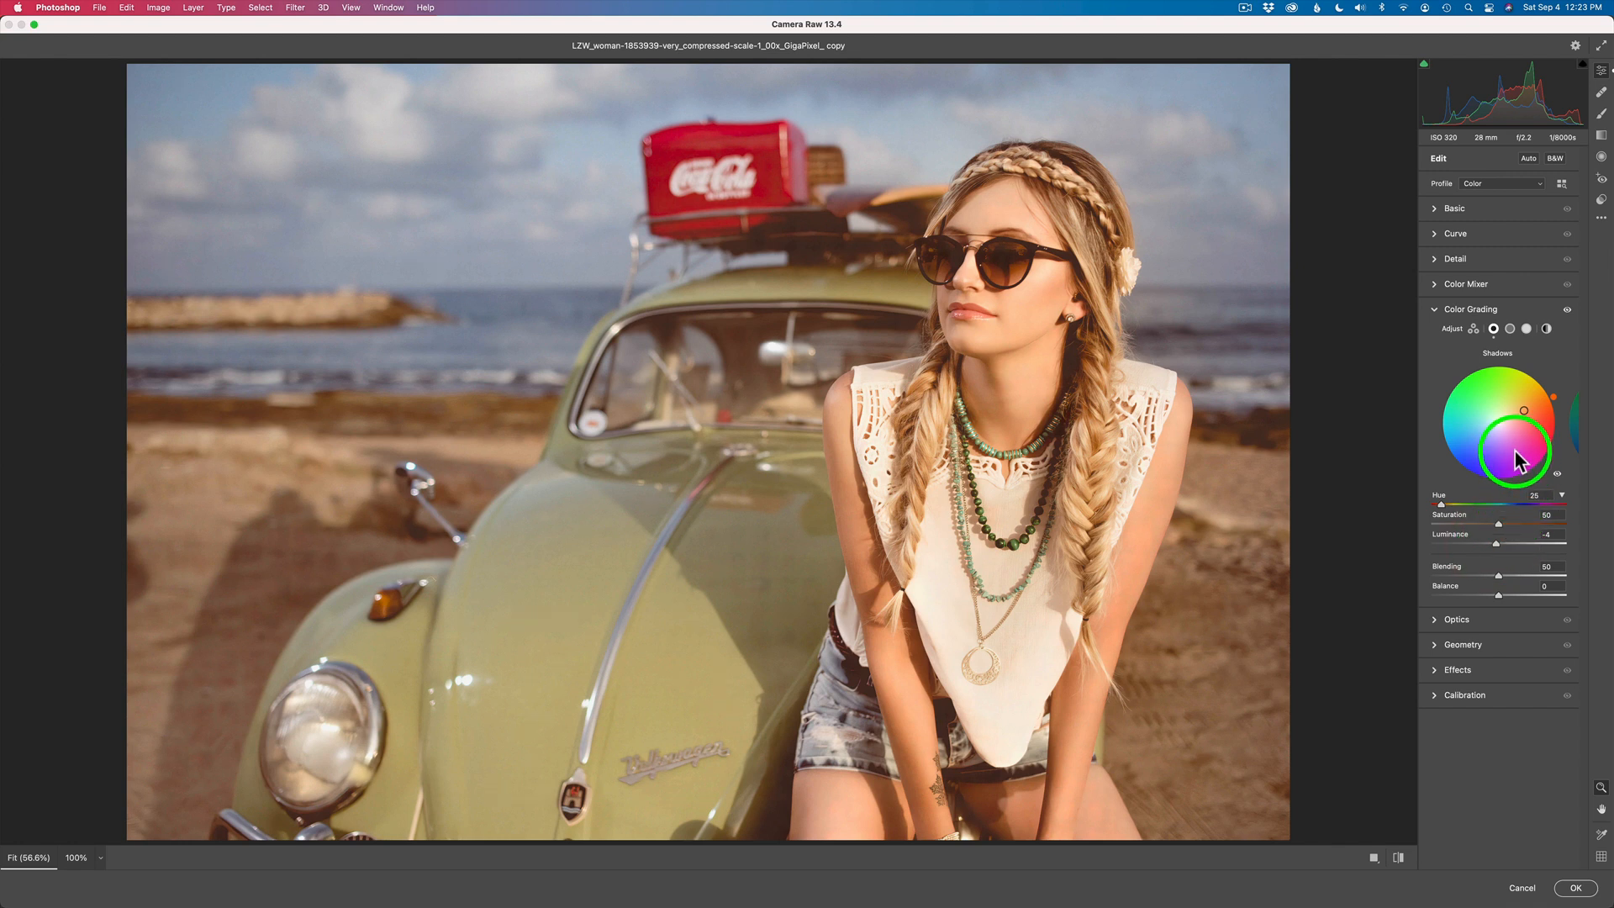
- Warm the midtones with Hue 24, Saturation 36 and Luminance -24, and compare the photo with the grading off and on
{"action": "left_click", "coordinate": [1575, 424]}
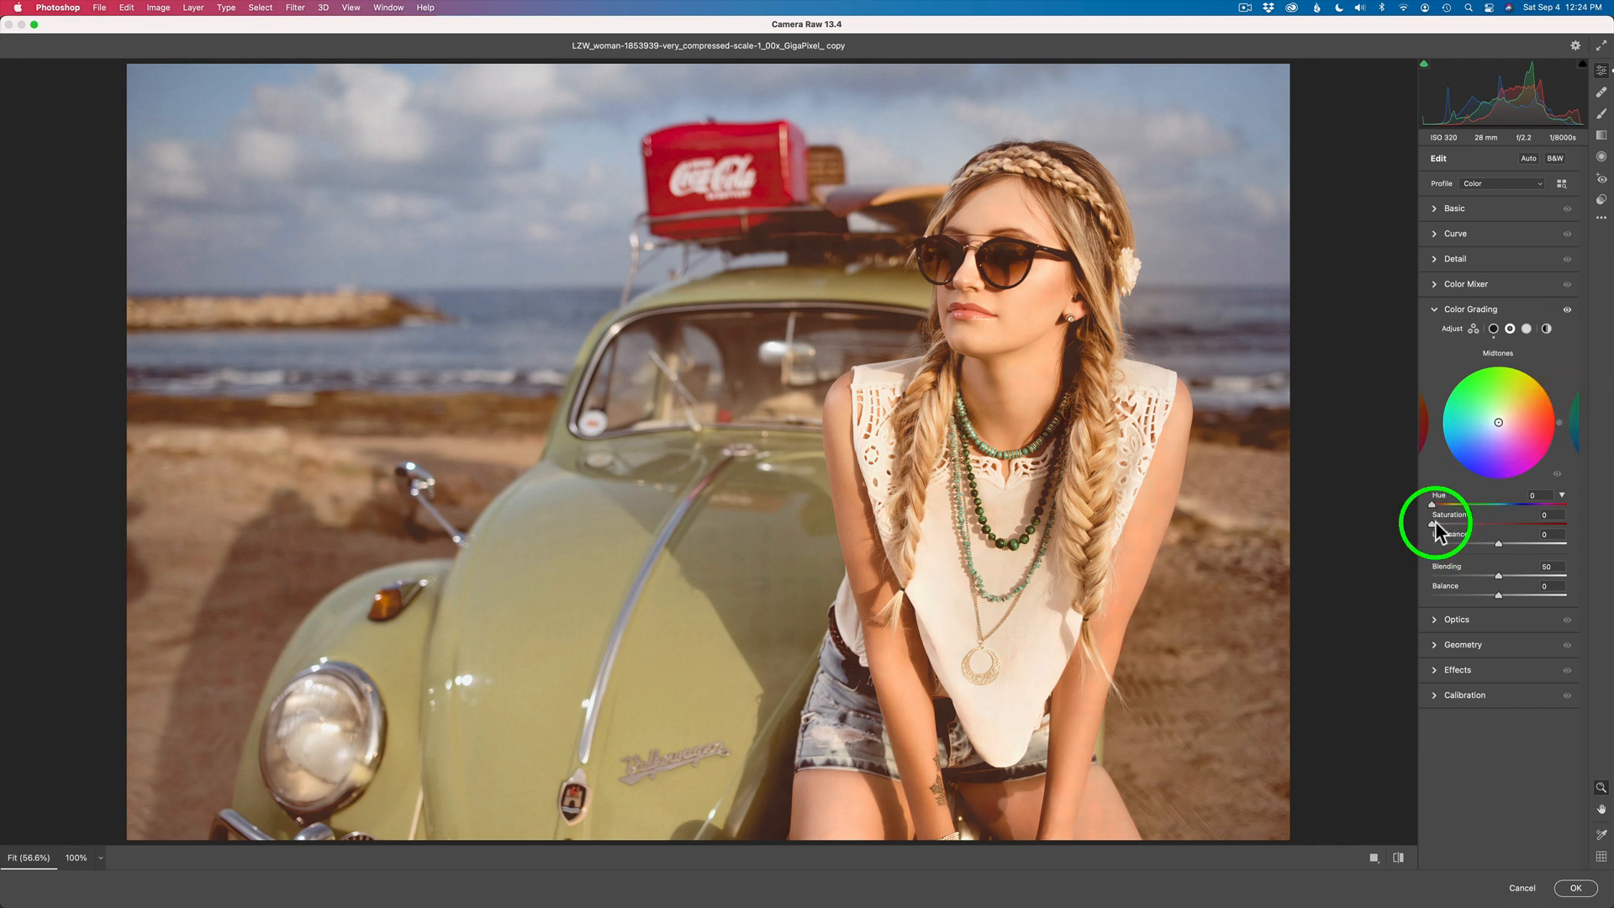
{"action": "left_click_drag", "start_coordinate": [1431, 522], "coordinate": [1488, 526]}
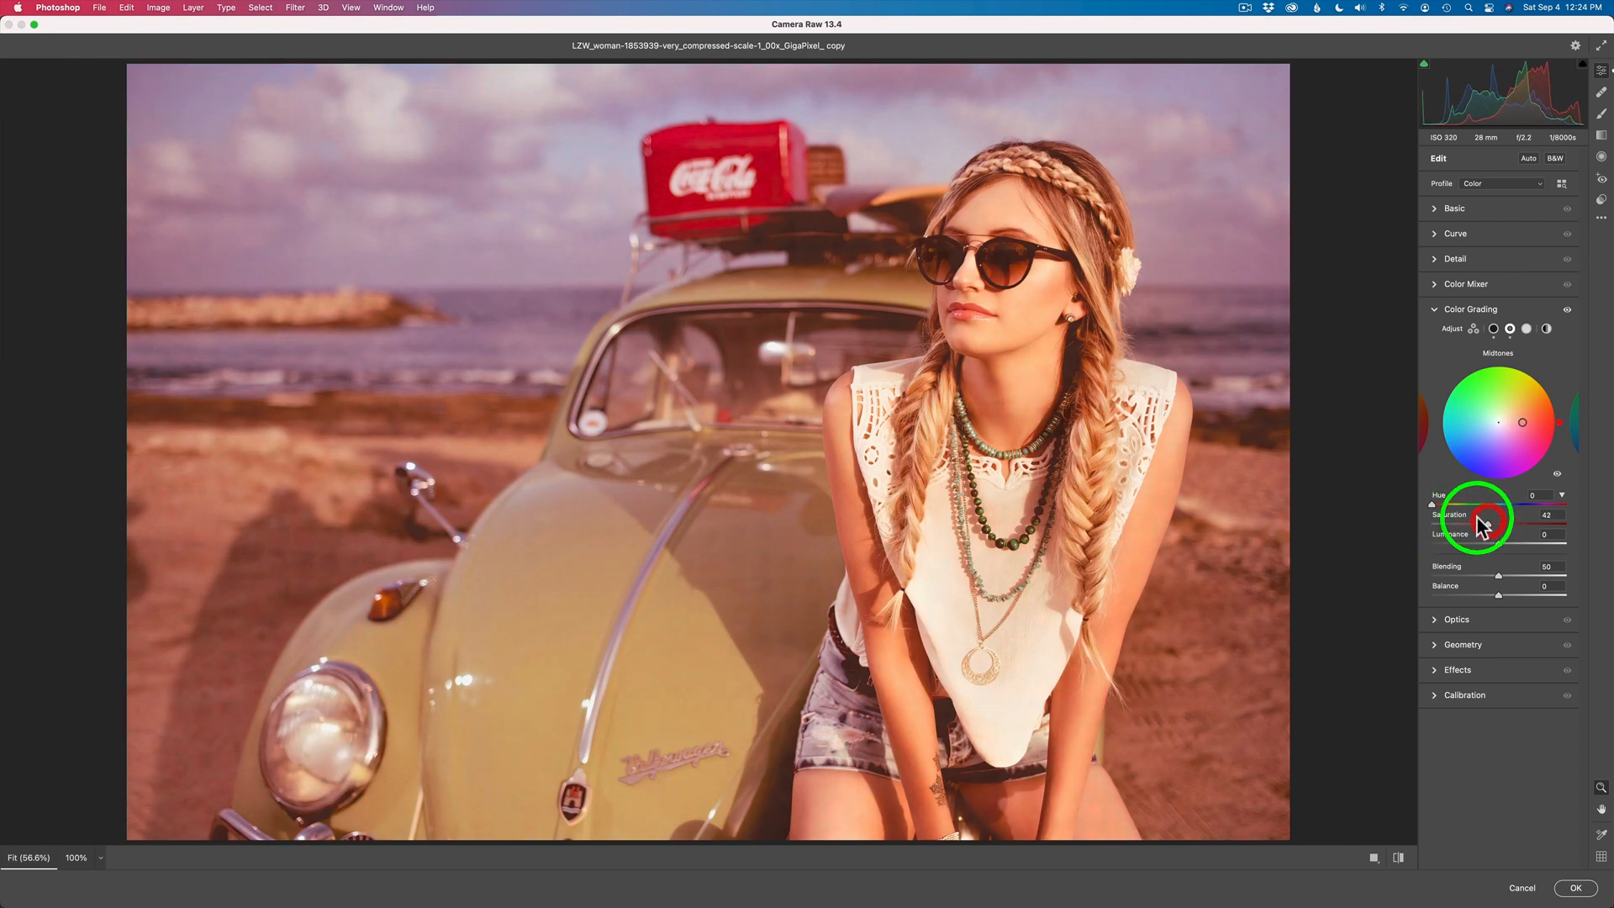
{"action": "mouse_move", "coordinate": [1431, 504]}
{"action": "left_mouse_down"}
{"action": "mouse_move", "coordinate": [1552, 507]}
{"action": "mouse_move", "coordinate": [1444, 506]}
{"action": "left_mouse_up"}
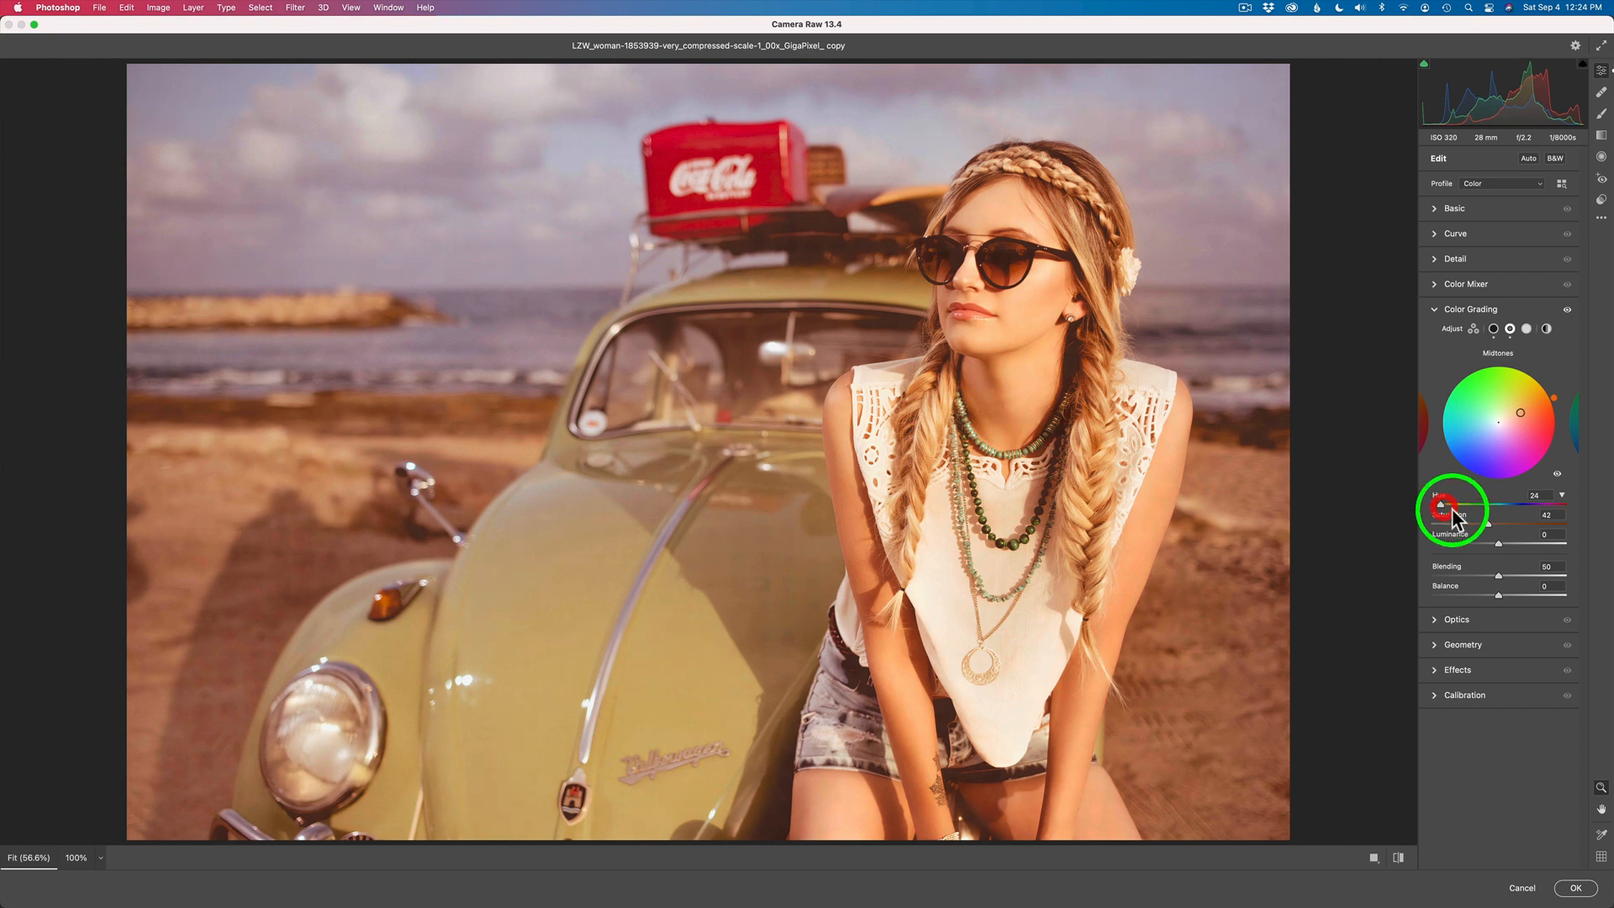
{"action": "mouse_move", "coordinate": [1488, 523]}
{"action": "left_mouse_down"}
{"action": "mouse_move", "coordinate": [1543, 528]}
{"action": "mouse_move", "coordinate": [1466, 528]}
{"action": "mouse_move", "coordinate": [1481, 528]}
{"action": "left_mouse_up"}
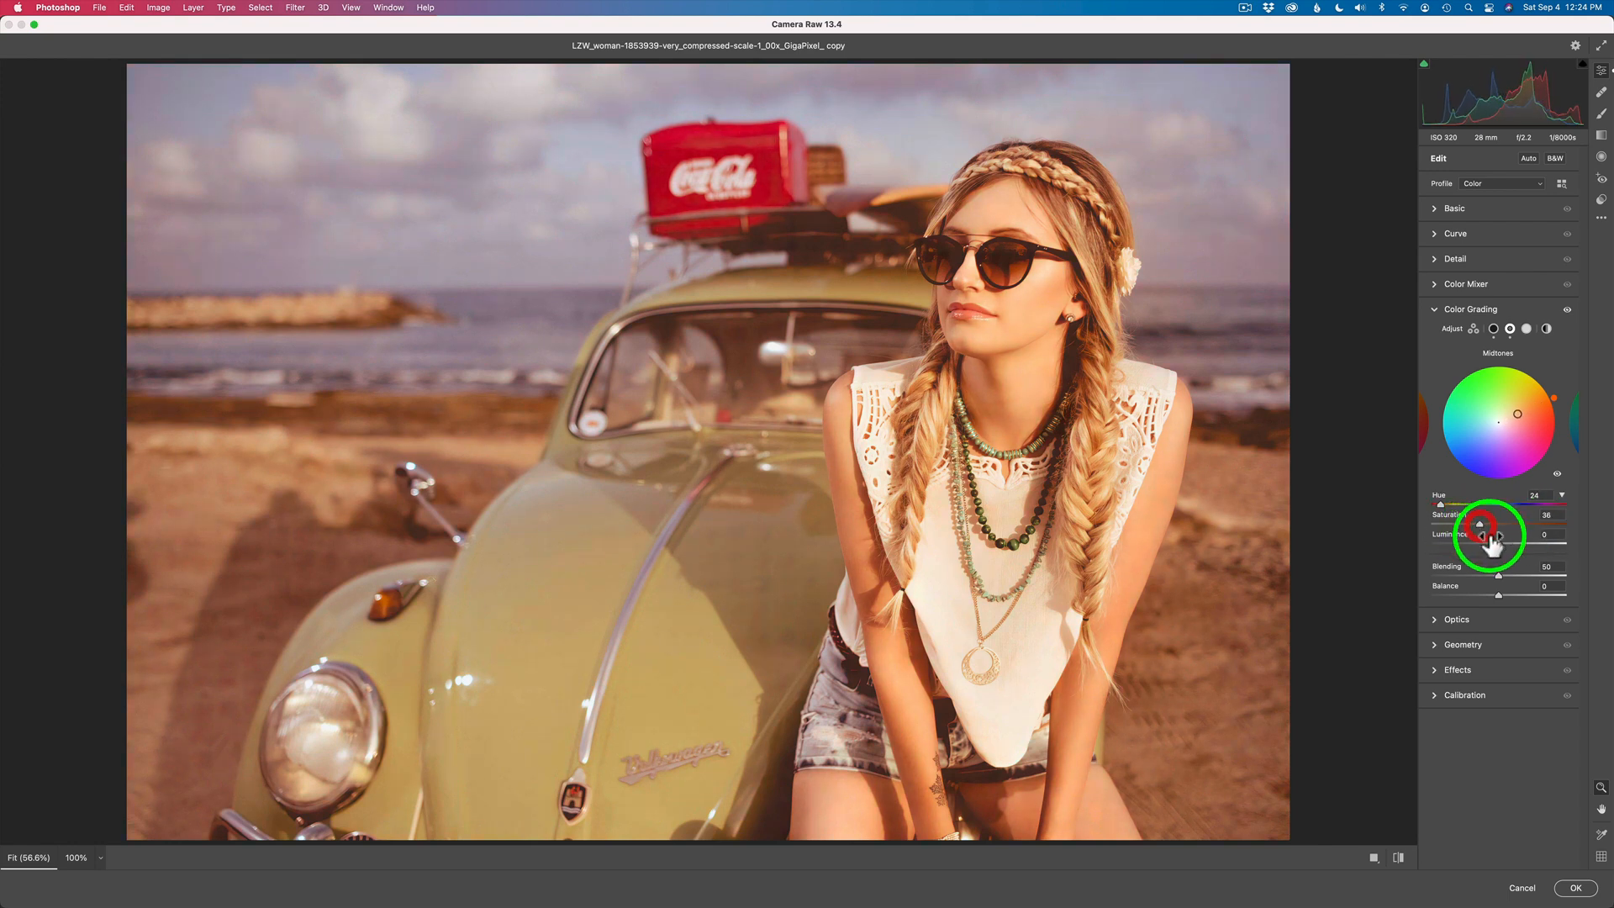
{"action": "mouse_move", "coordinate": [1499, 552]}
{"action": "left_mouse_down"}
{"action": "mouse_move", "coordinate": [1515, 552]}
{"action": "mouse_move", "coordinate": [1470, 544]}
{"action": "mouse_move", "coordinate": [1483, 544]}
{"action": "left_mouse_up"}
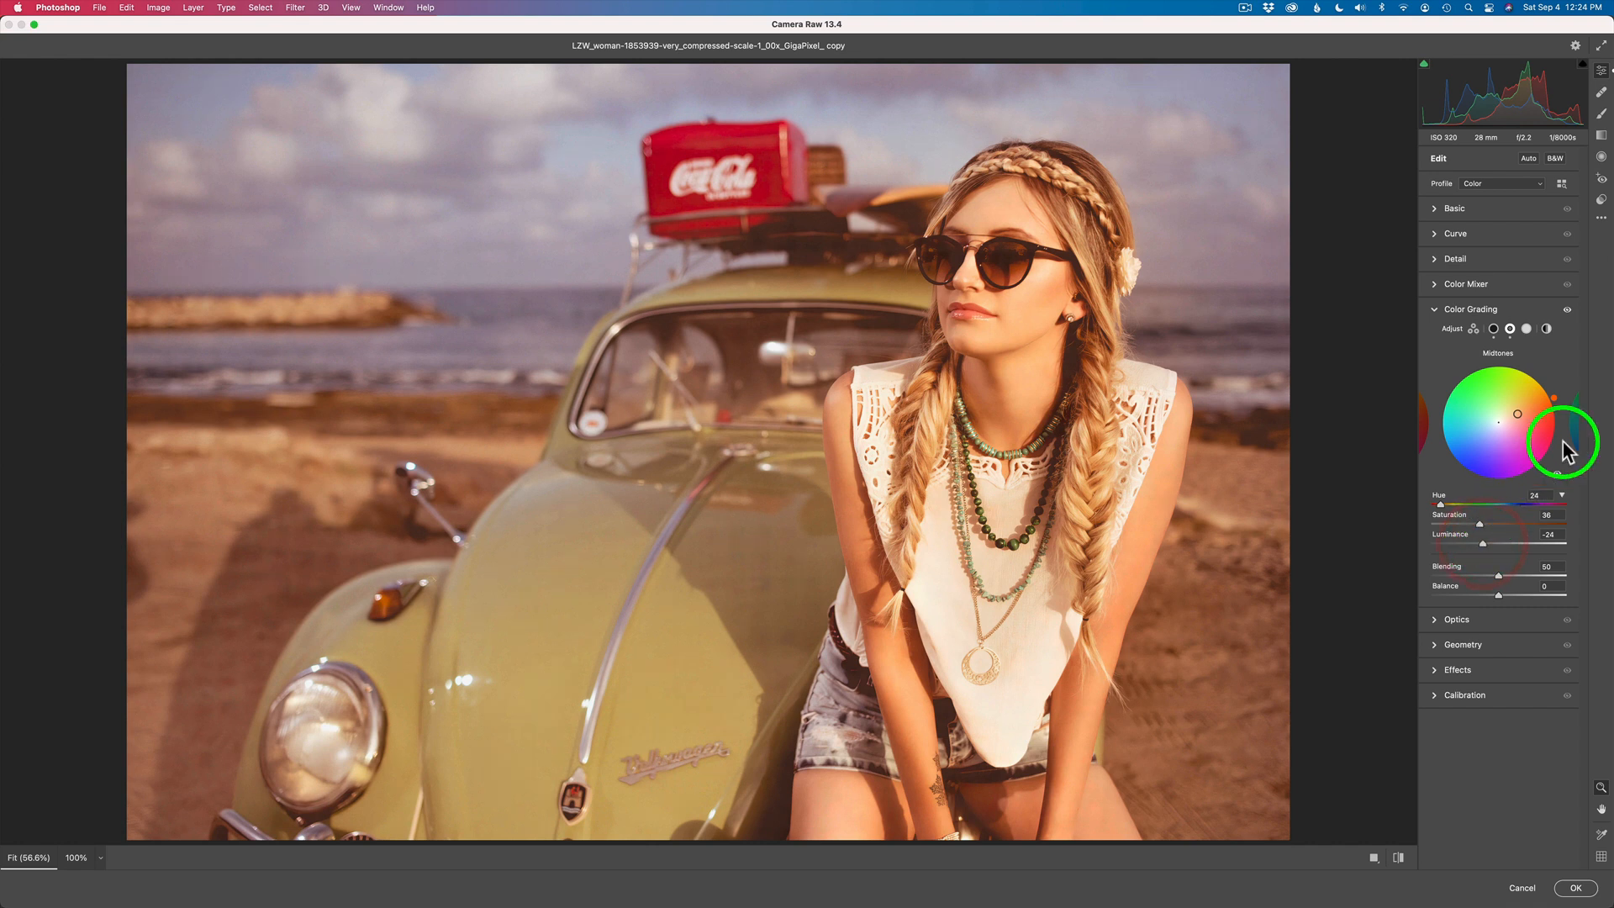
{"action": "left_click", "coordinate": [1567, 311]}
{"action": "left_click", "coordinate": [1567, 311]}
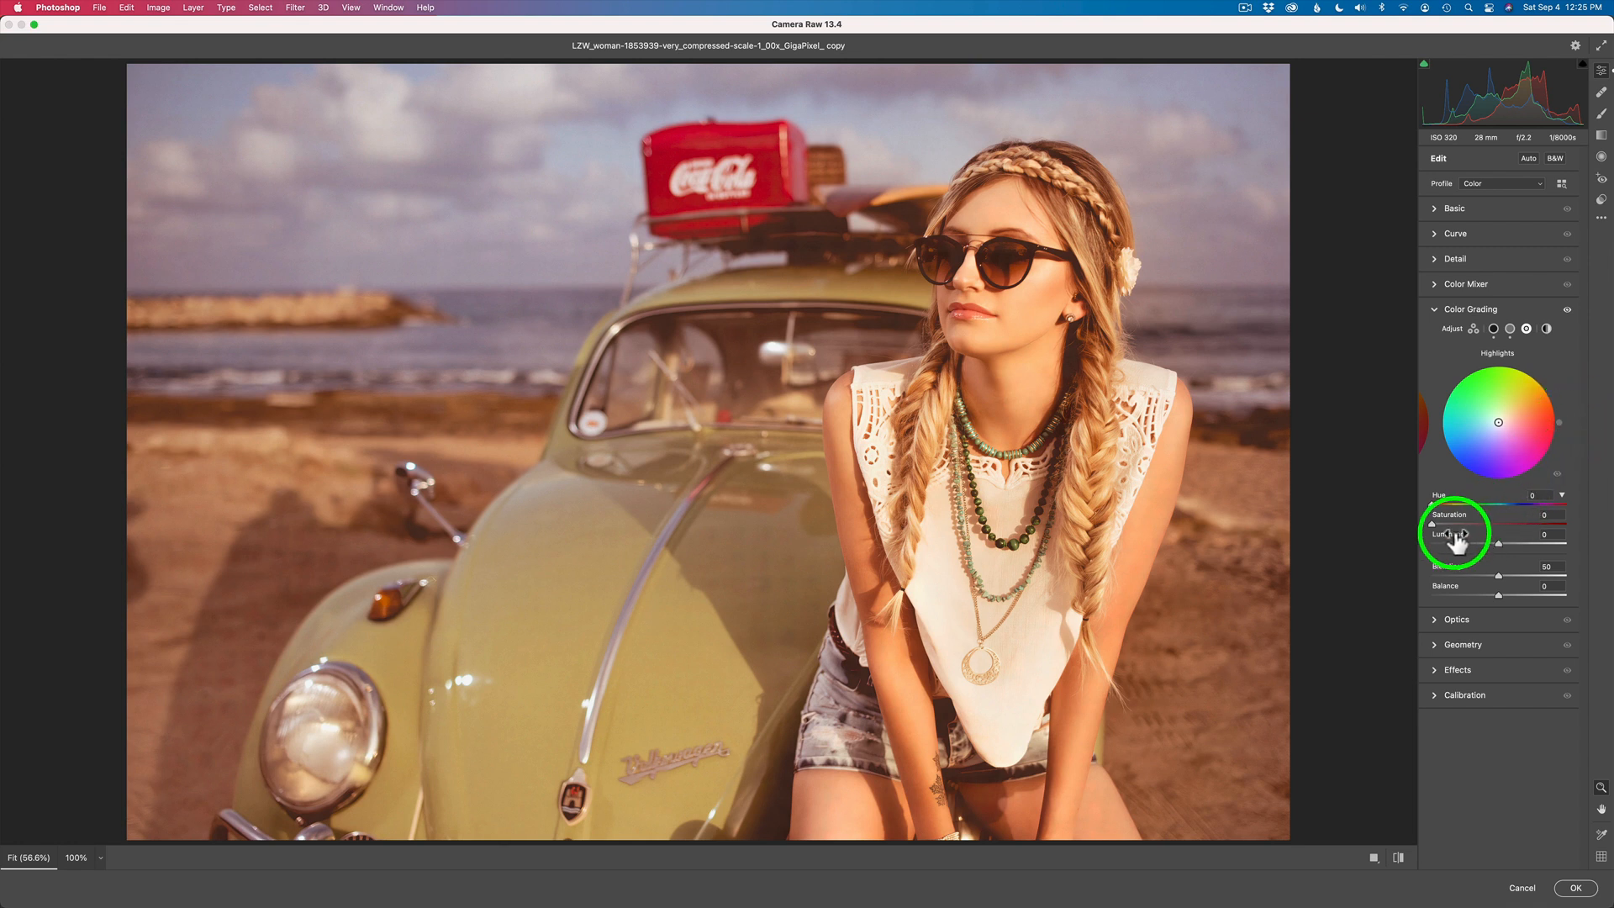
- Tint the highlights blue with Hue 234, Saturation 44 and Luminance -20, and compare the photo with the grading off and on
{"action": "left_click_drag", "start_coordinate": [1433, 524], "coordinate": [1477, 537]}
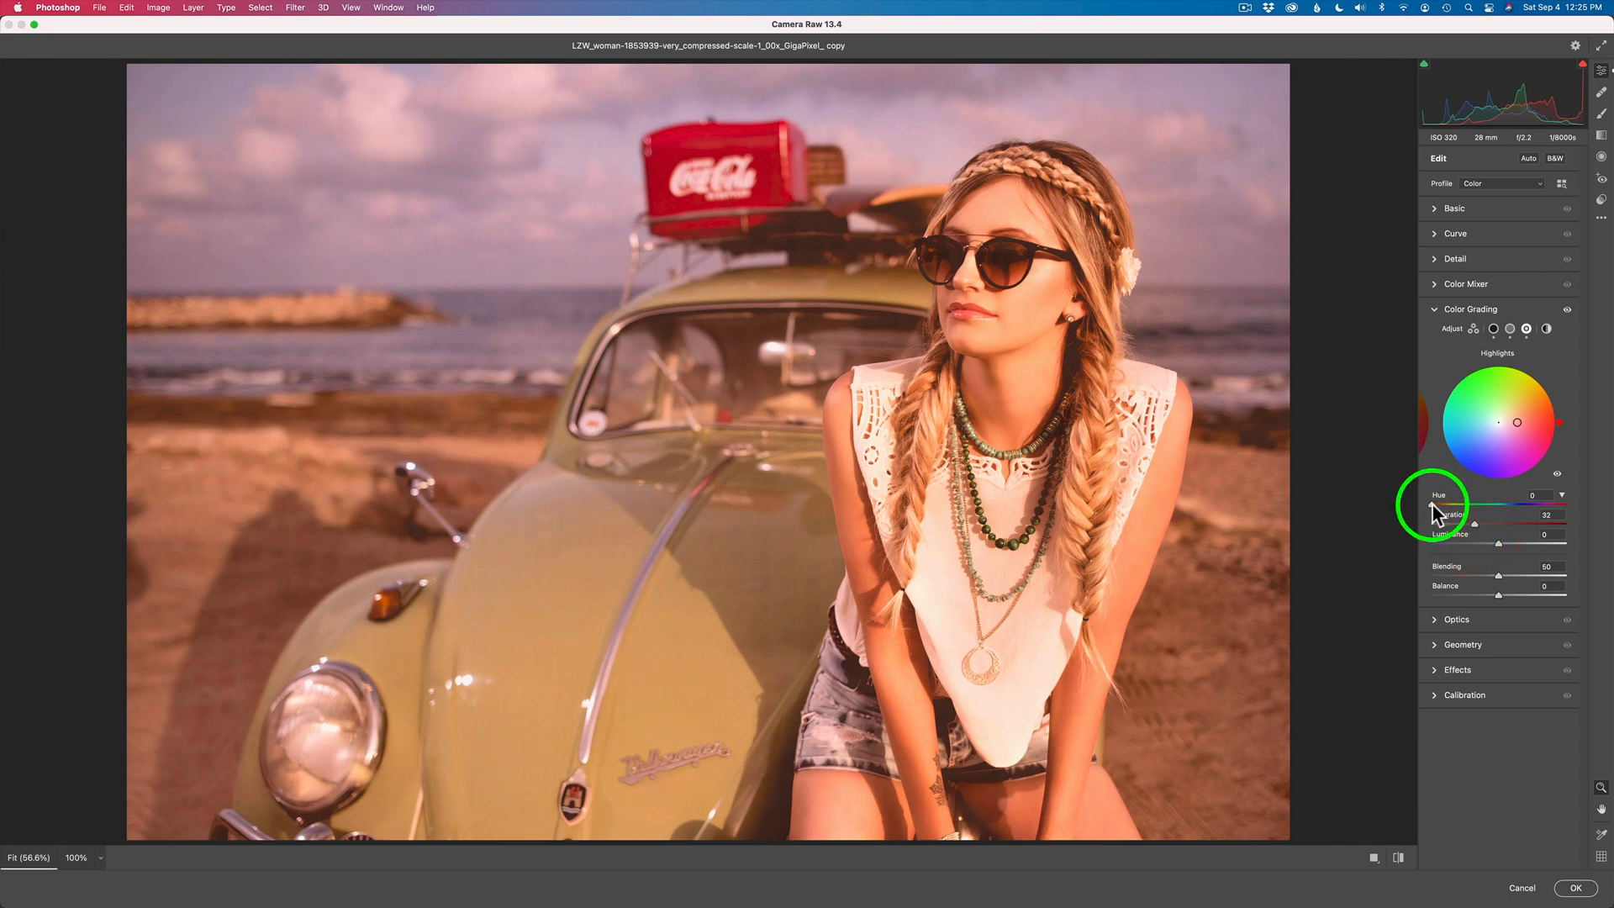
{"action": "left_click_drag", "start_coordinate": [1431, 506], "coordinate": [1517, 504]}
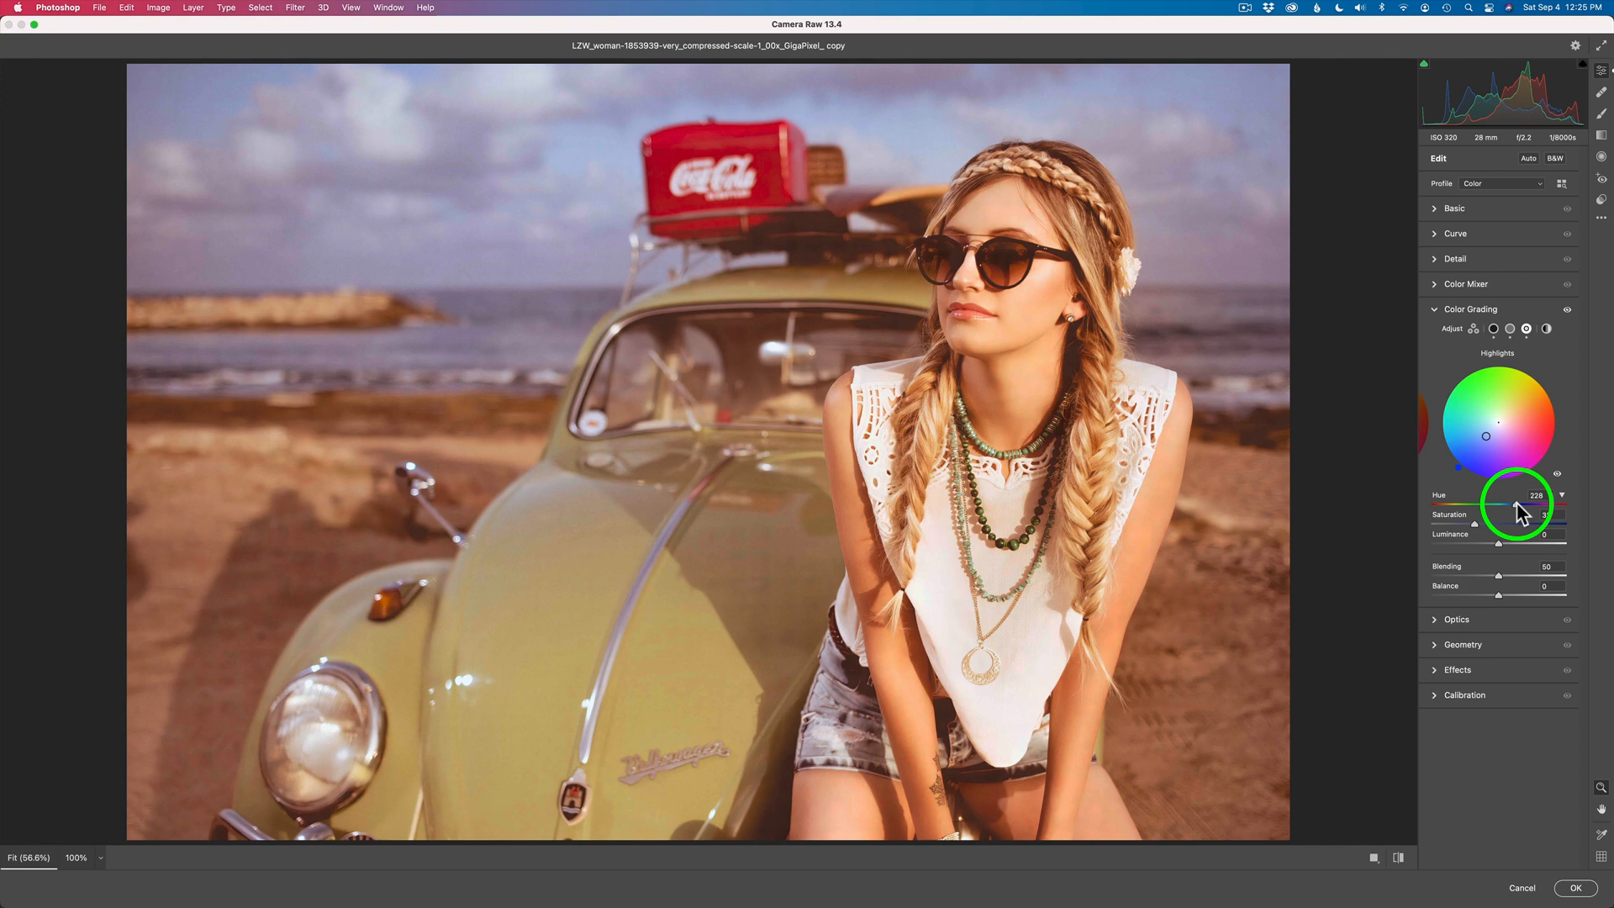
{"action": "mouse_move", "coordinate": [1517, 504]}
{"action": "left_mouse_down"}
{"action": "mouse_move", "coordinate": [1481, 526]}
{"action": "mouse_move", "coordinate": [1511, 530]}
{"action": "left_mouse_up"}
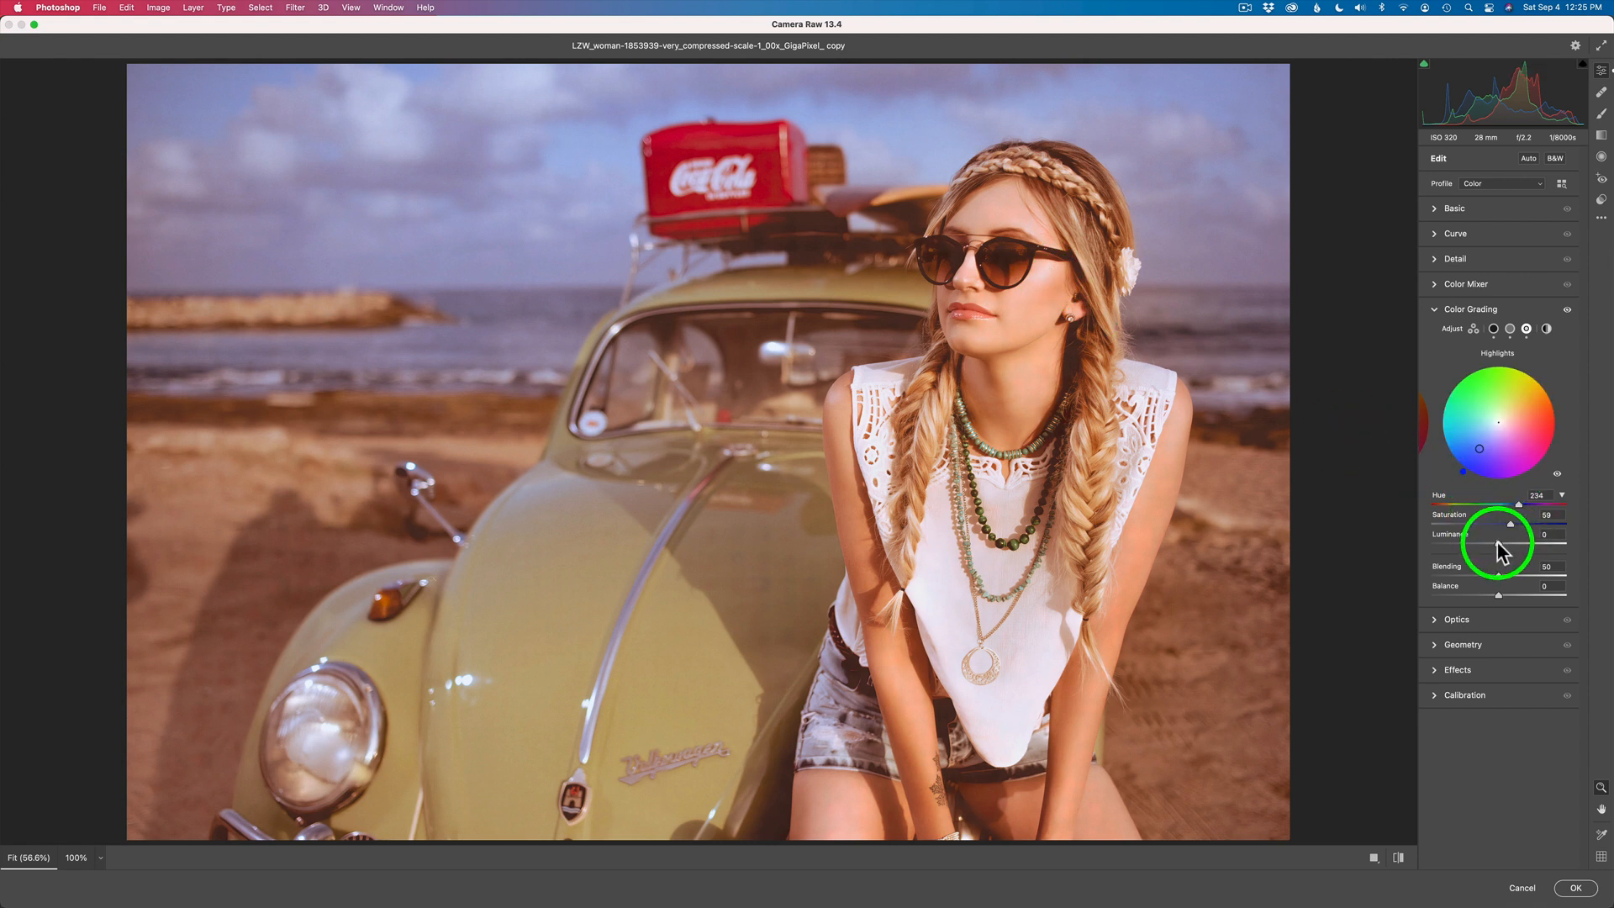
{"action": "mouse_move", "coordinate": [1497, 543]}
{"action": "left_mouse_down"}
{"action": "mouse_move", "coordinate": [1466, 543]}
{"action": "mouse_move", "coordinate": [1501, 522]}
{"action": "left_mouse_up"}
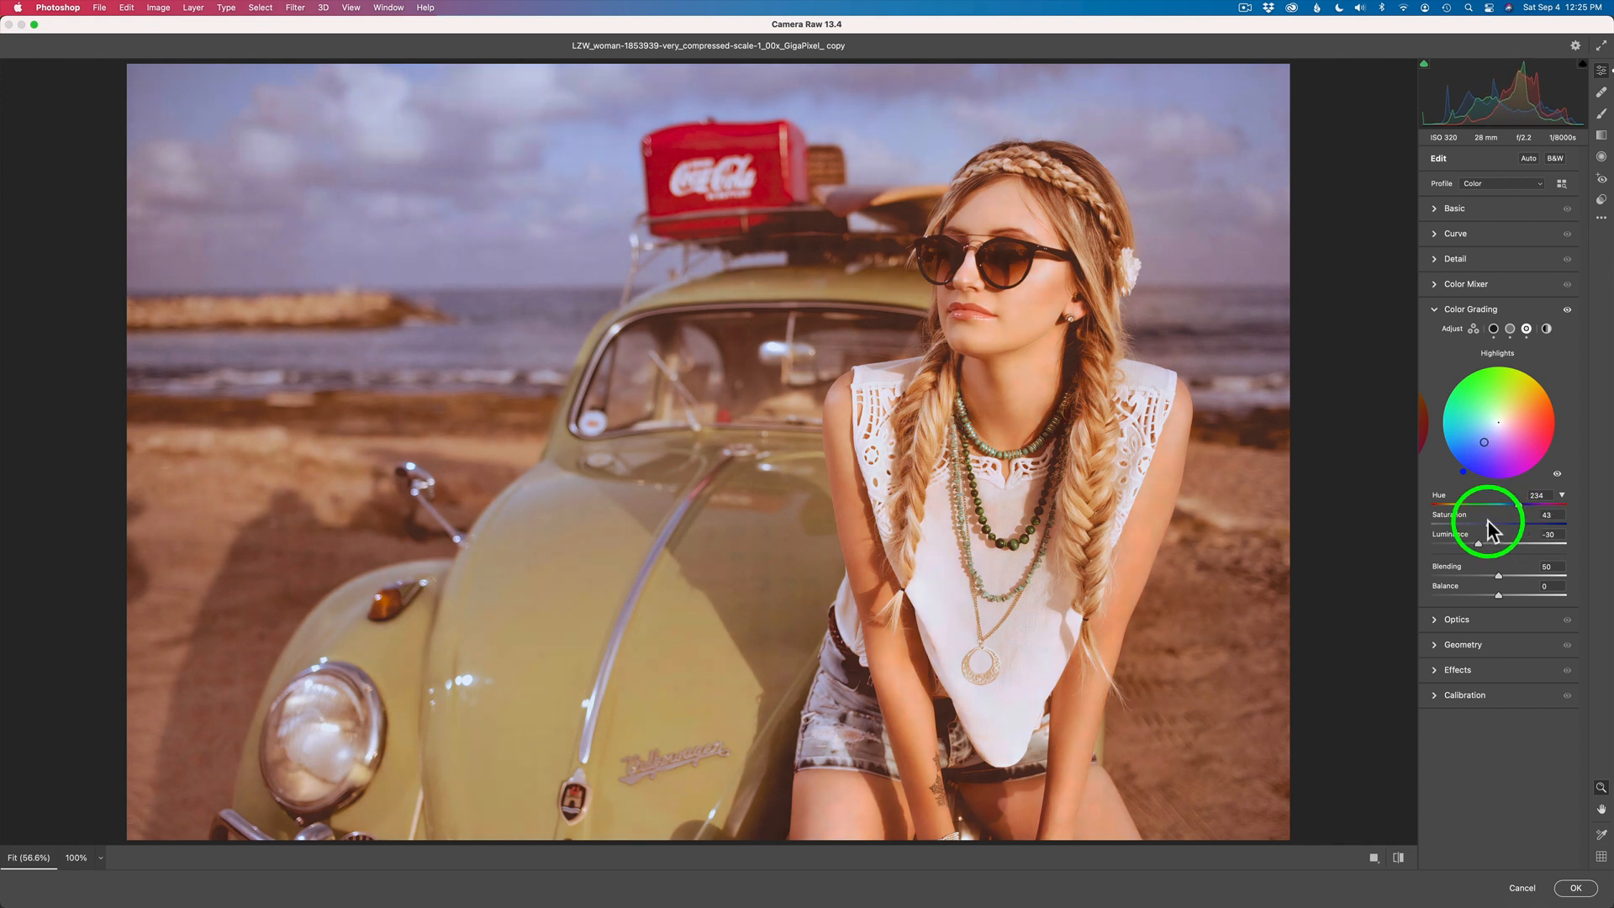
{"action": "left_click_drag", "start_coordinate": [1488, 521], "coordinate": [1487, 553]}
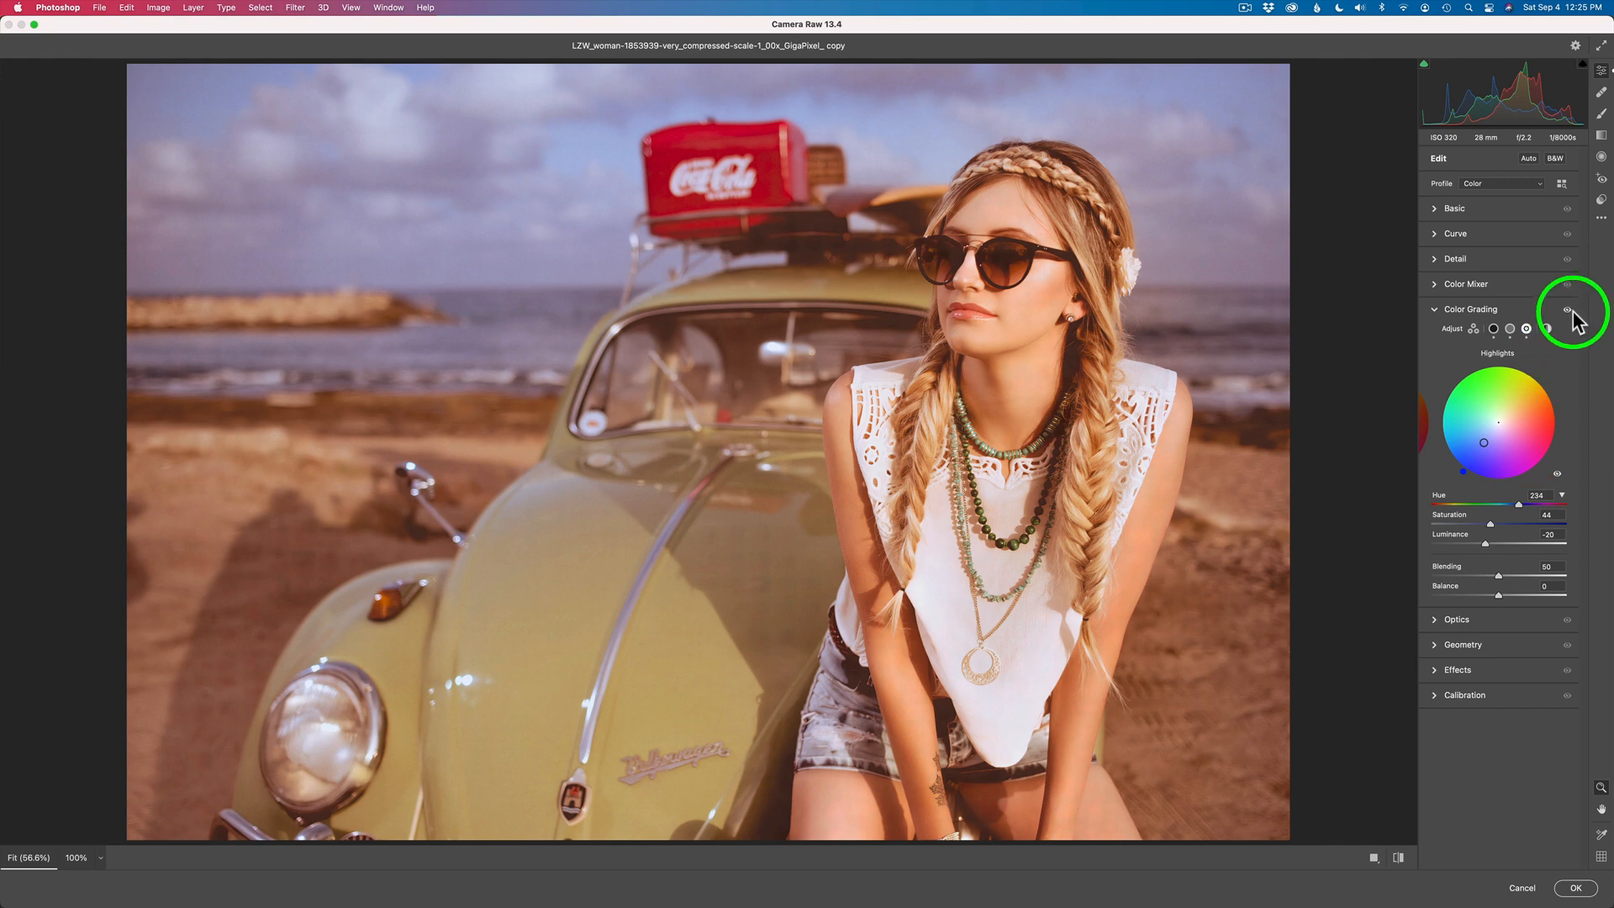
{"action": "left_click_drag", "start_coordinate": [1567, 313], "coordinate": [1567, 313]}
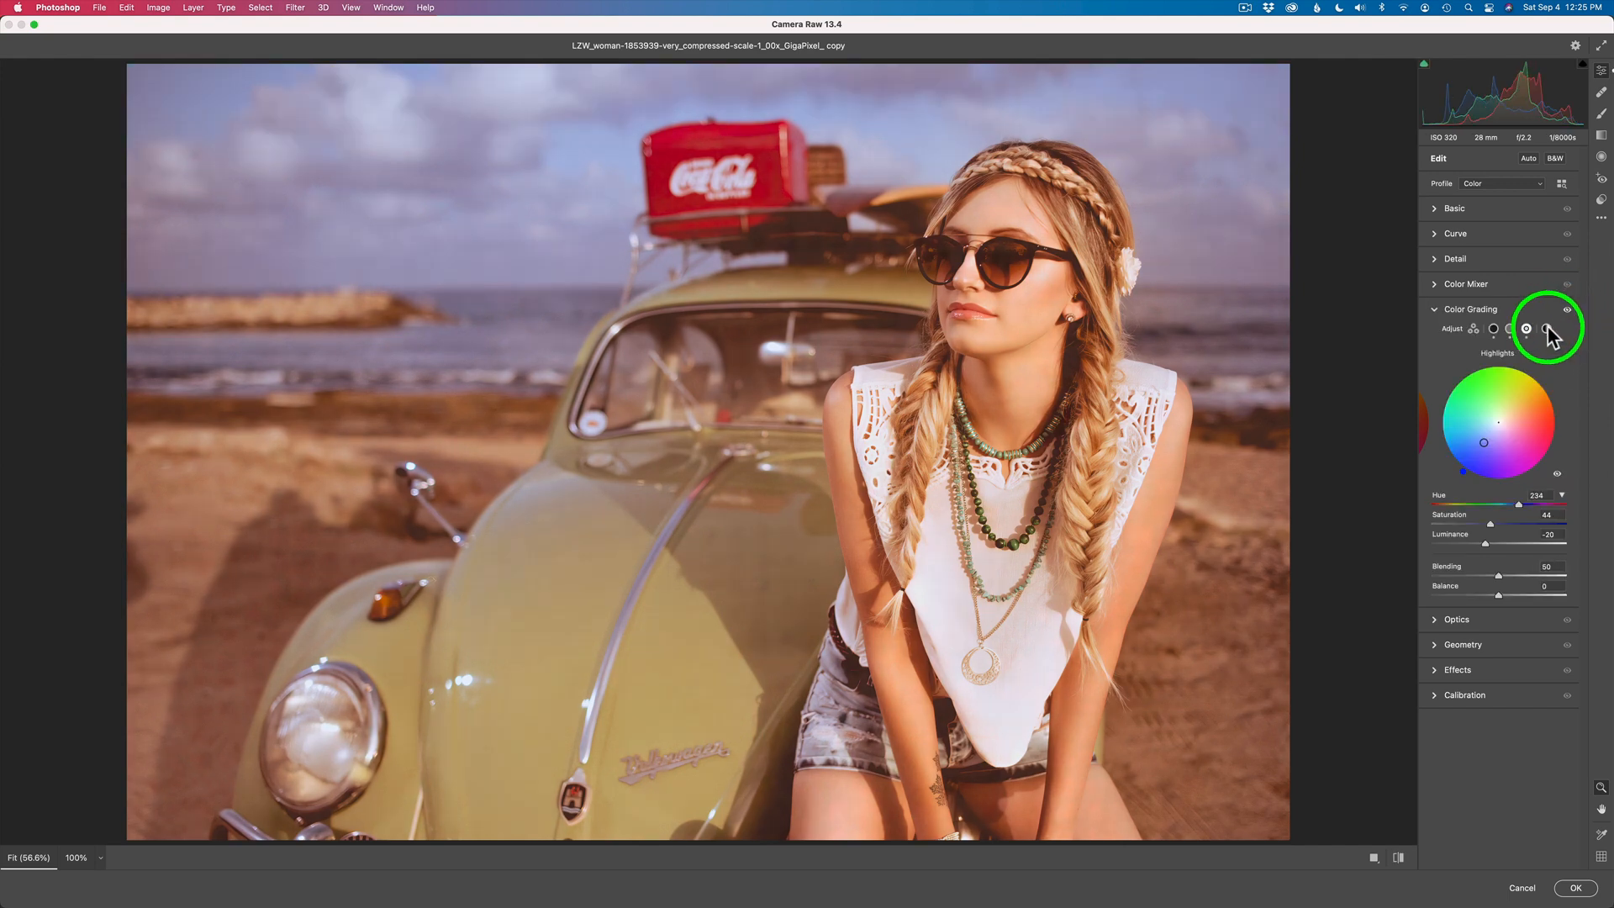
- Tint the whole photo blue with the Global wheel at Hue 212 and Saturation 14, and compare it with the grading off and on
{"action": "left_click", "coordinate": [1546, 329]}
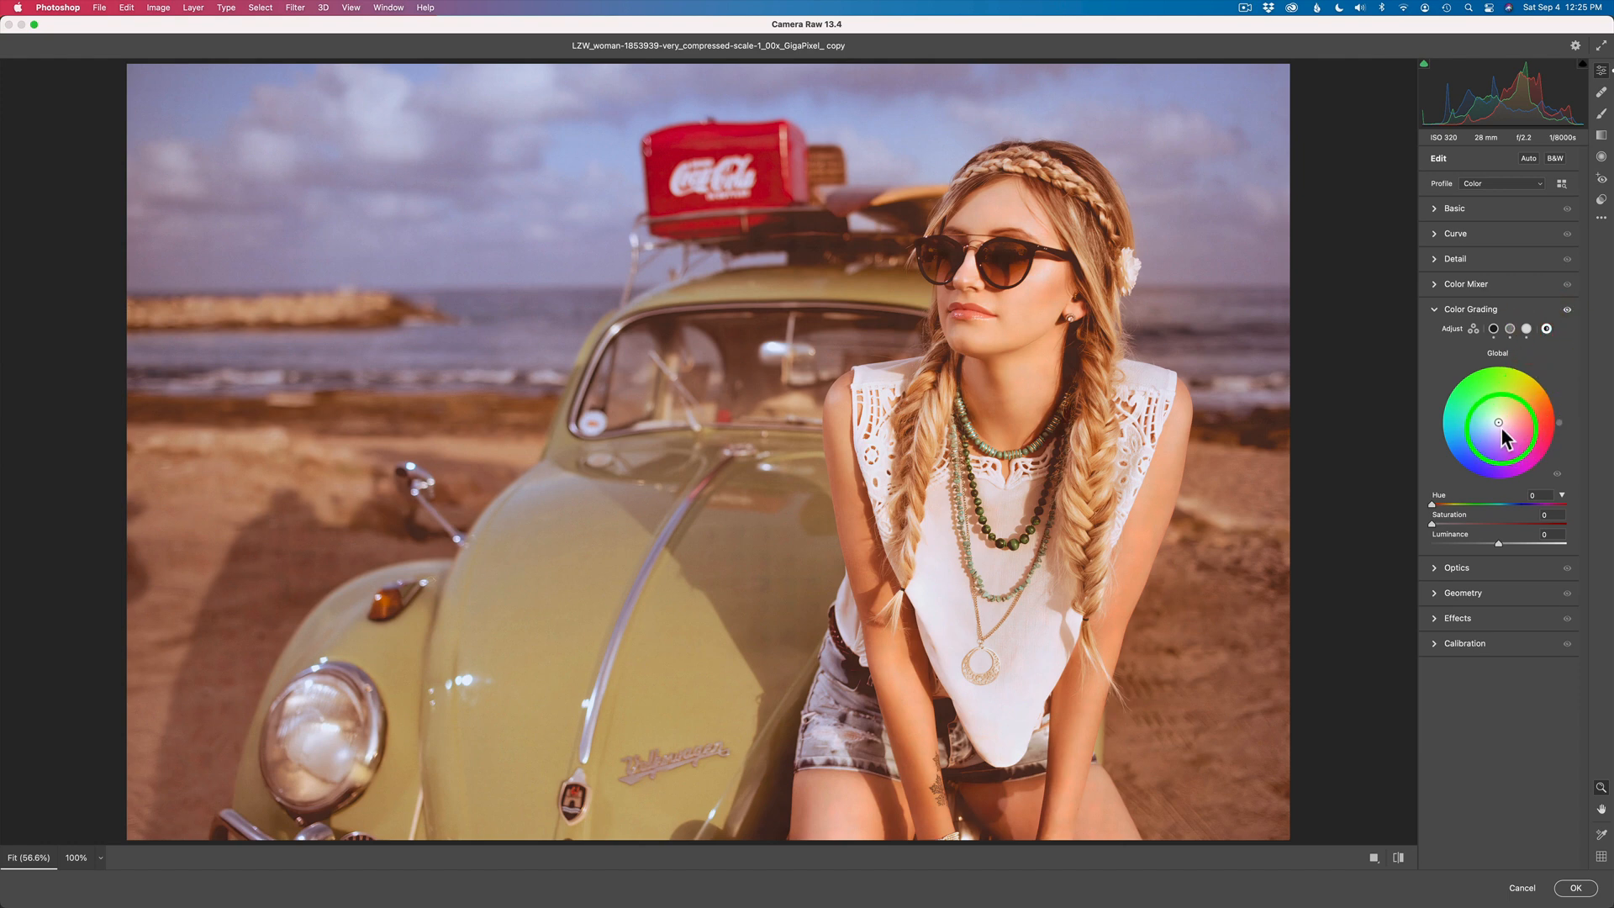
{"action": "mouse_move", "coordinate": [1498, 422]}
{"action": "left_mouse_down"}
{"action": "mouse_move", "coordinate": [1507, 411]}
{"action": "mouse_move", "coordinate": [1494, 427]}
{"action": "left_mouse_up"}
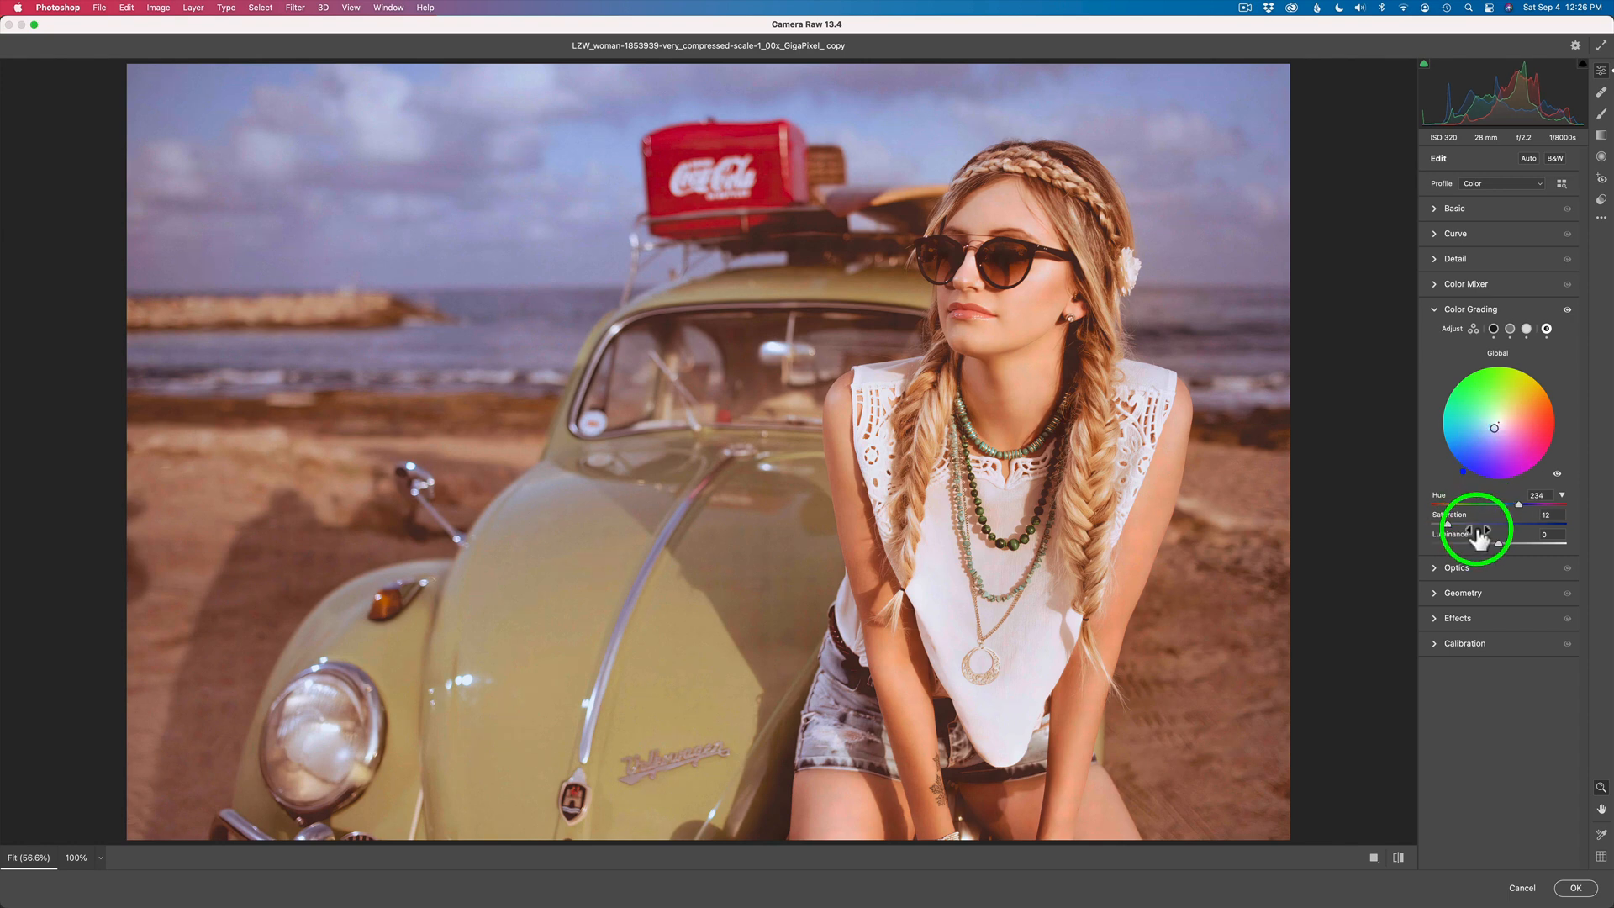
{"action": "mouse_move", "coordinate": [1447, 524]}
{"action": "left_mouse_down"}
{"action": "mouse_move", "coordinate": [1478, 528]}
{"action": "mouse_move", "coordinate": [1410, 528]}
{"action": "mouse_move", "coordinate": [1453, 529]}
{"action": "left_mouse_up"}
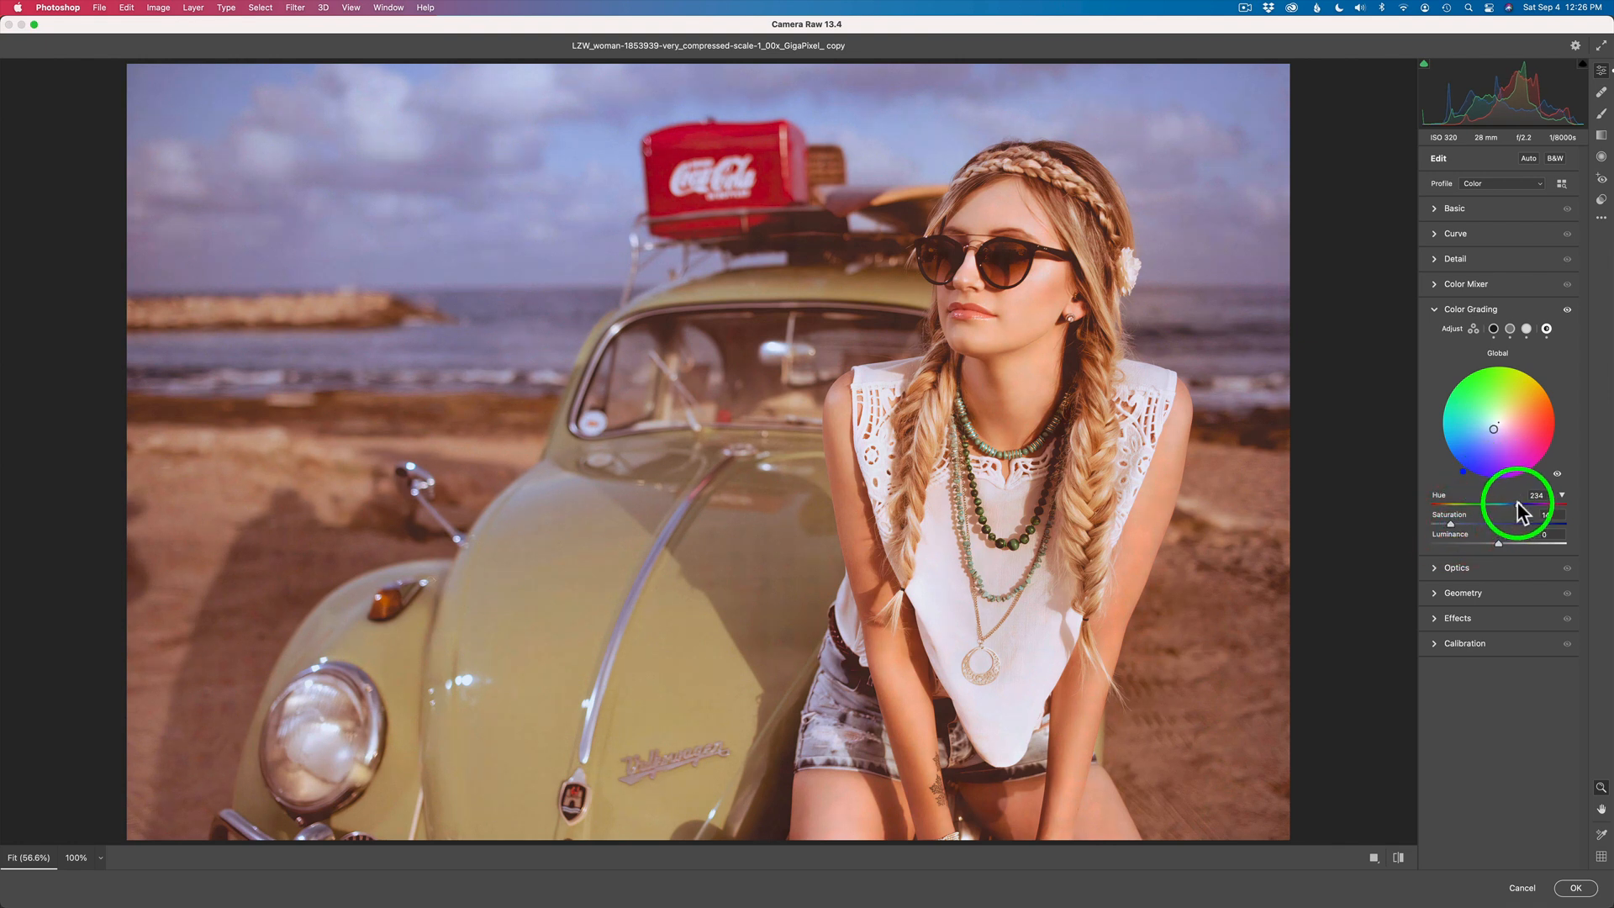
{"action": "left_click_drag", "start_coordinate": [1518, 504], "coordinate": [1509, 502]}
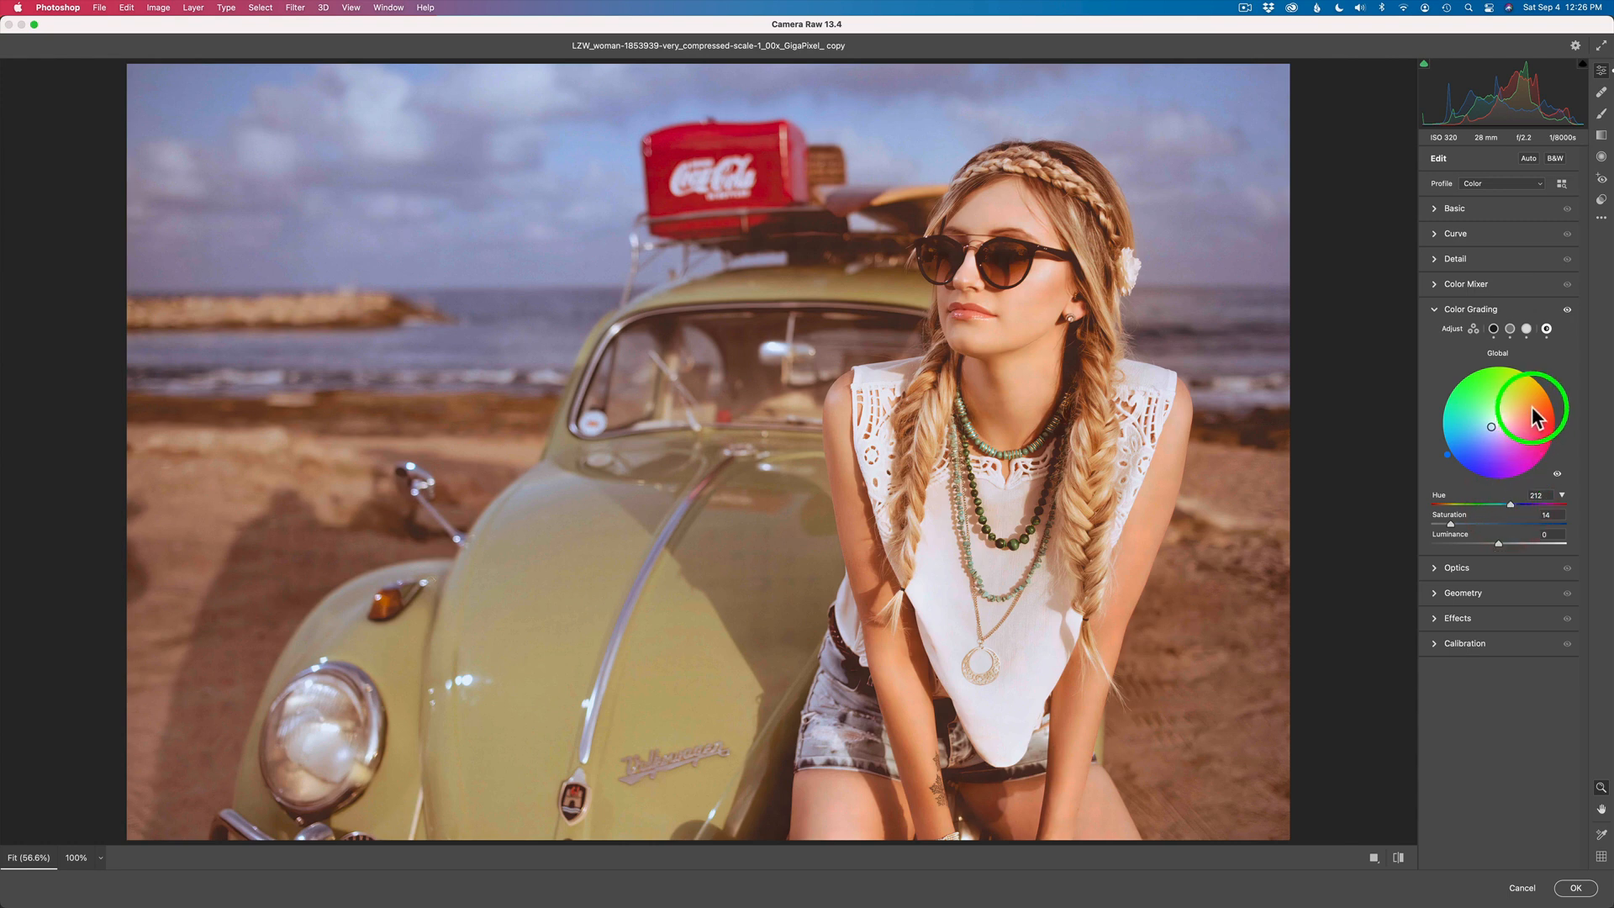
{"action": "left_click", "coordinate": [1567, 311]}
{"action": "left_click", "coordinate": [1567, 311]}
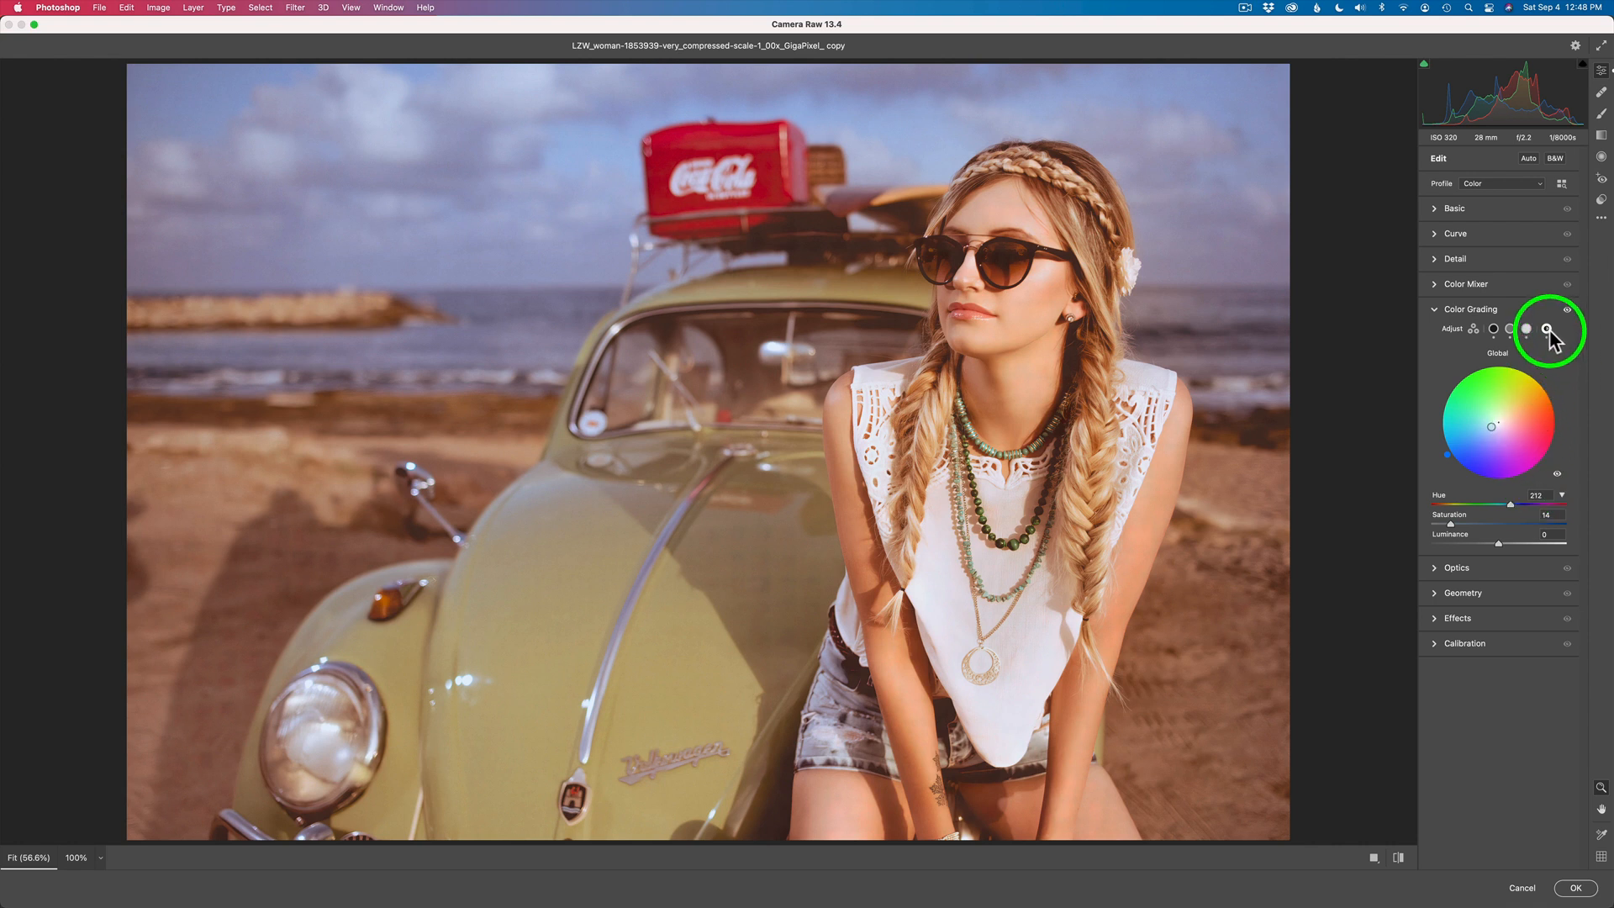
- Set the Color Grading Blending to 57 and Balance to -1, and compare the photo with the grading off and on
{"action": "left_click", "coordinate": [1493, 331]}
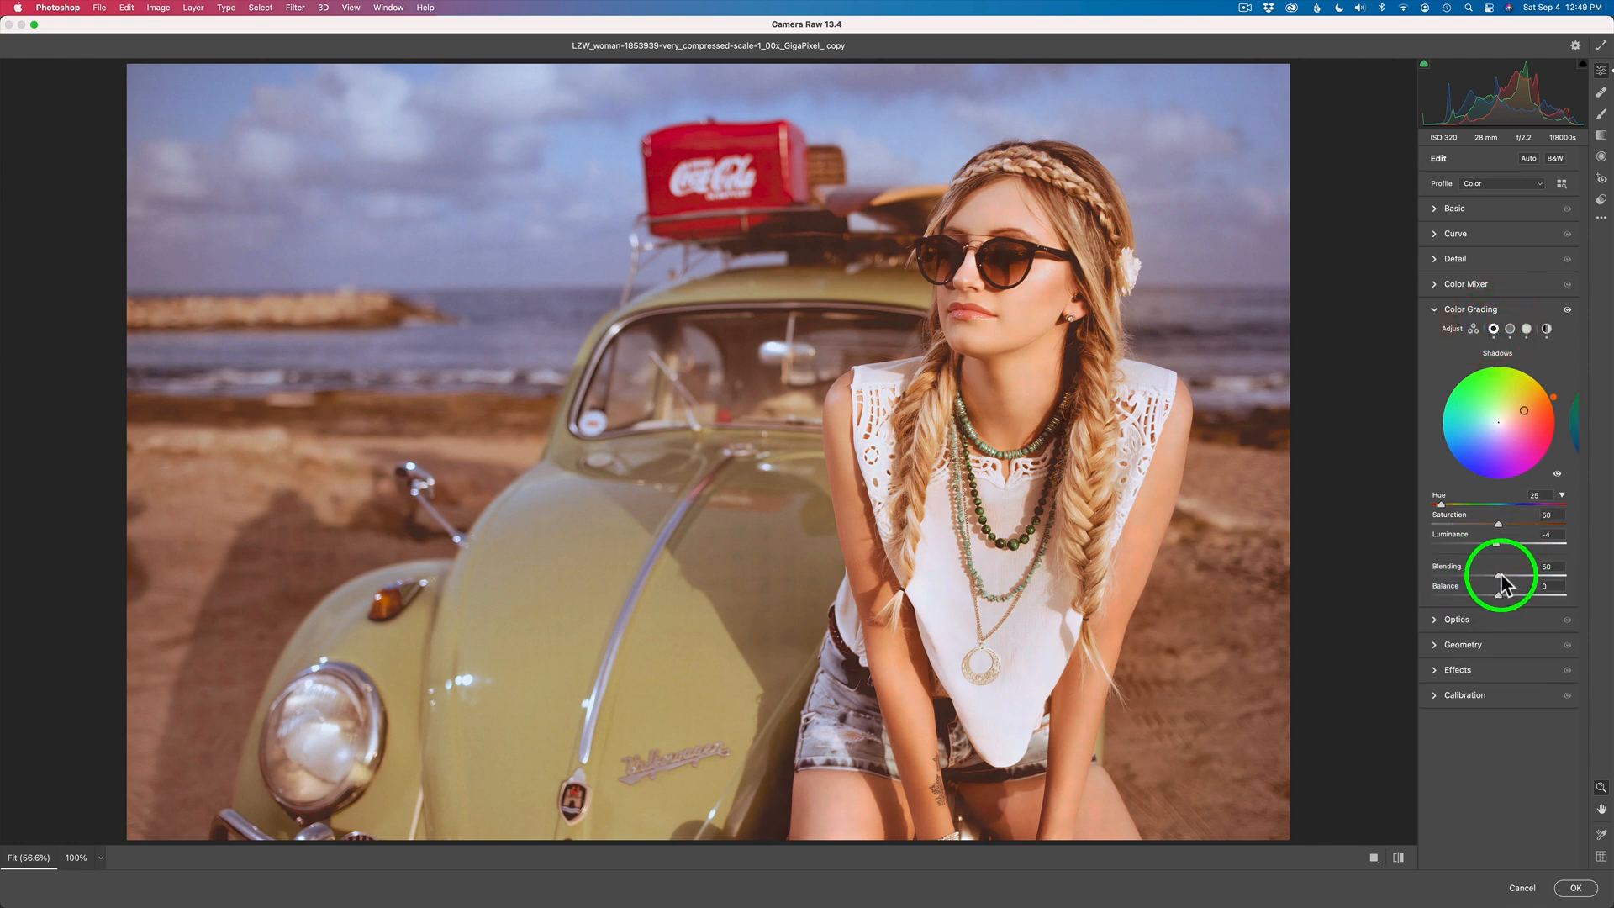
{"action": "mouse_move", "coordinate": [1499, 577]}
{"action": "left_mouse_down"}
{"action": "mouse_move", "coordinate": [1520, 577]}
{"action": "mouse_move", "coordinate": [1484, 575]}
{"action": "mouse_move", "coordinate": [1524, 575]}
{"action": "mouse_move", "coordinate": [1509, 574]}
{"action": "left_mouse_up"}
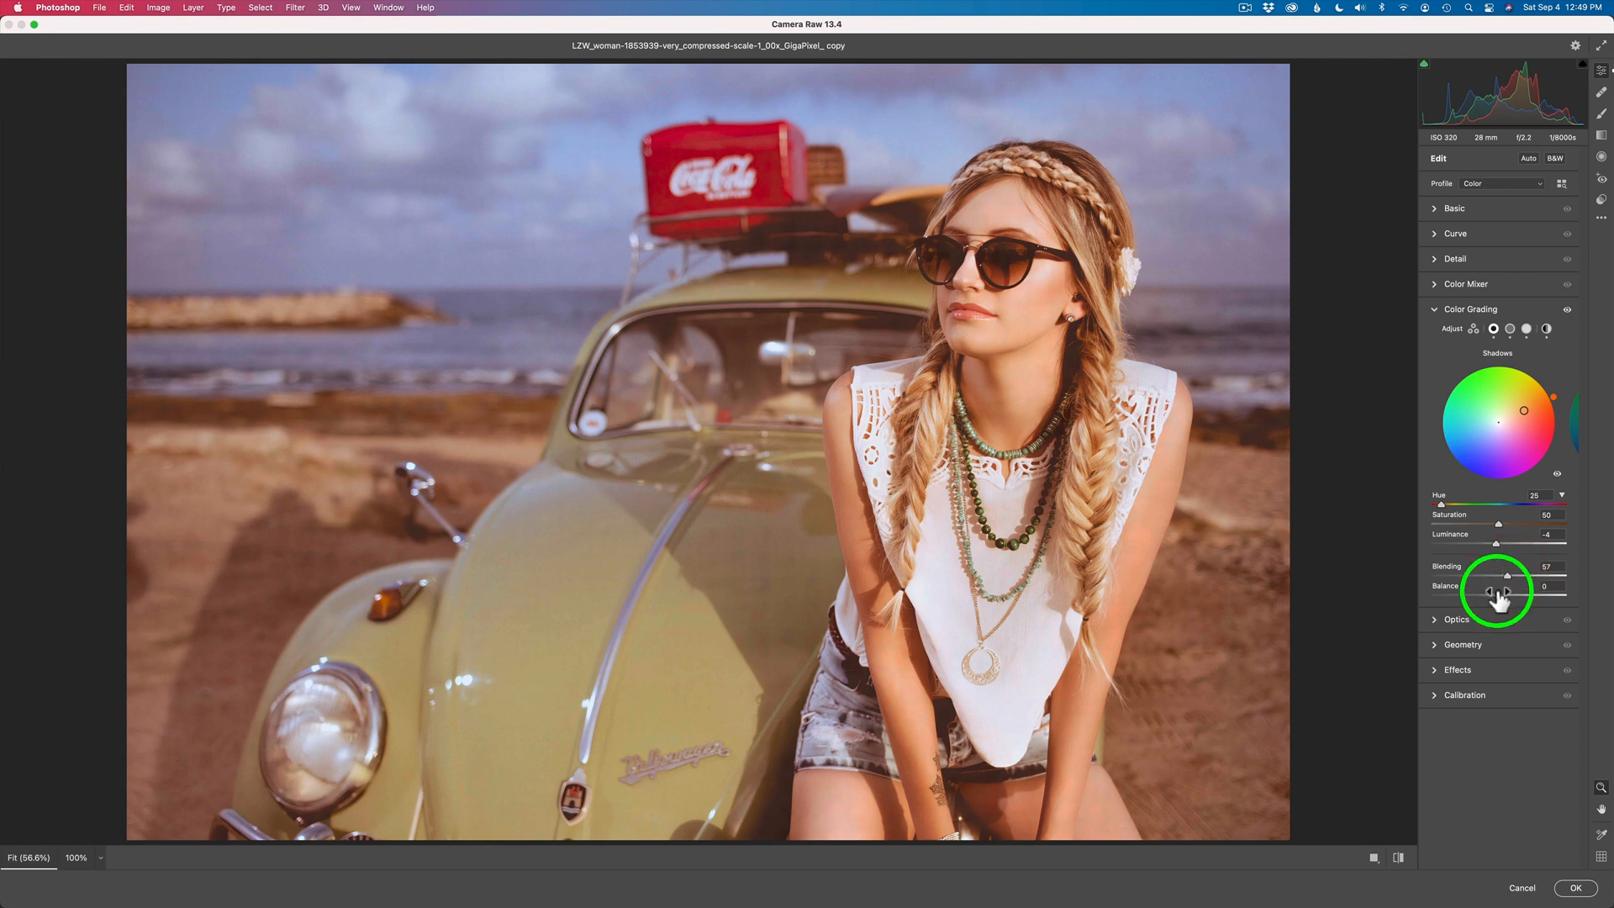
{"action": "mouse_move", "coordinate": [1498, 595]}
{"action": "left_mouse_down"}
{"action": "mouse_move", "coordinate": [1540, 598]}
{"action": "mouse_move", "coordinate": [1480, 594]}
{"action": "mouse_move", "coordinate": [1509, 602]}
{"action": "mouse_move", "coordinate": [1496, 598]}
{"action": "left_mouse_up"}
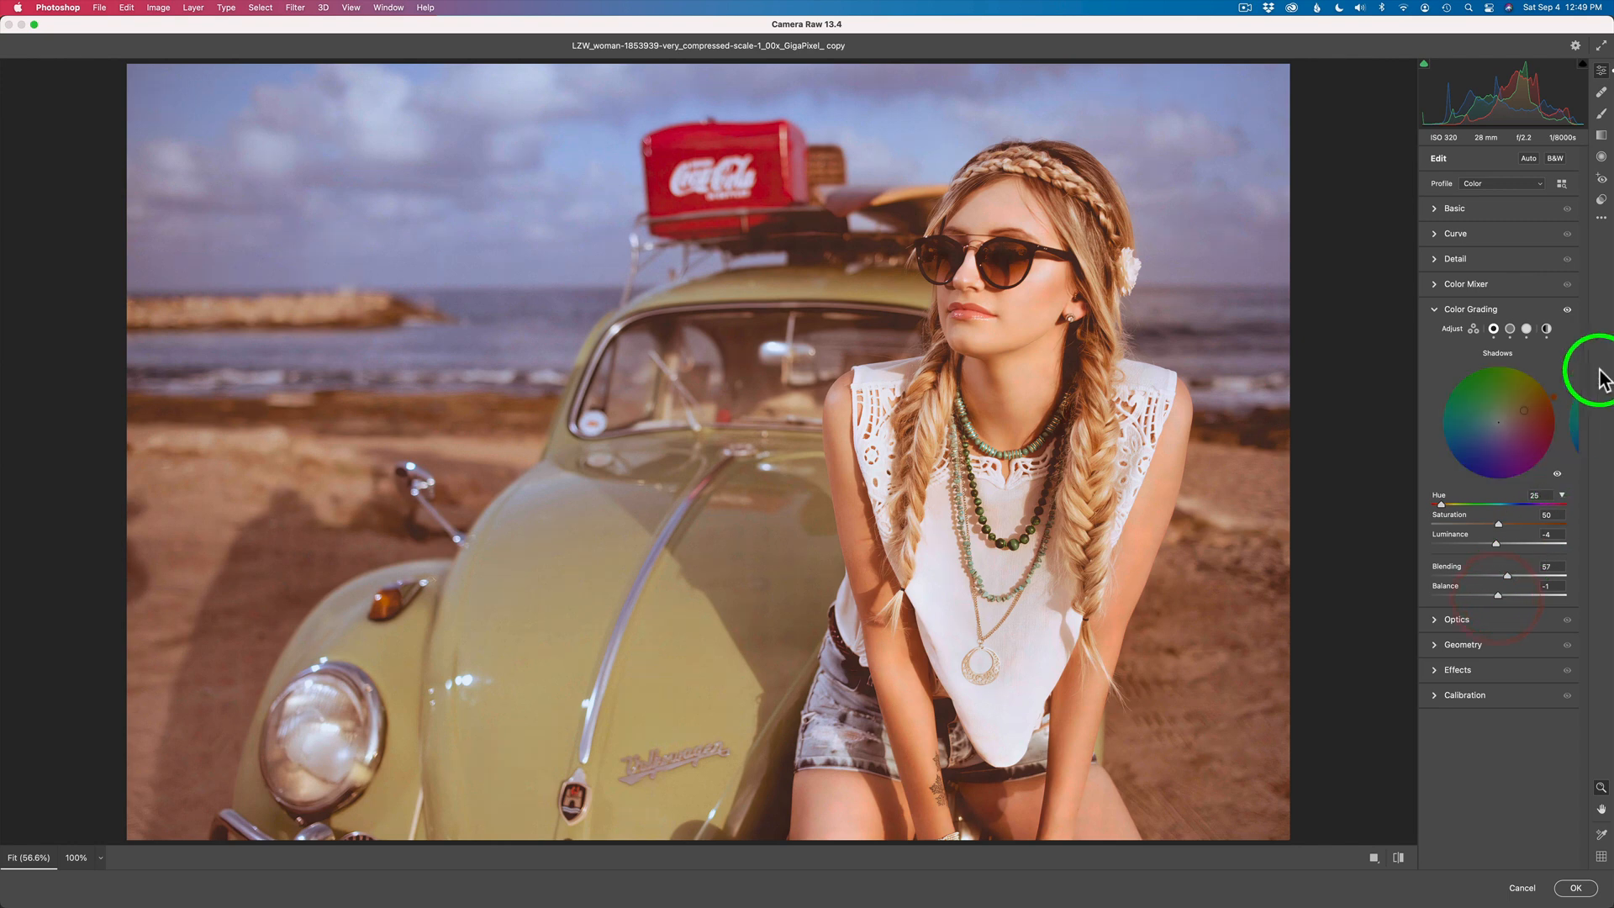
{"action": "left_click", "coordinate": [1567, 311]}
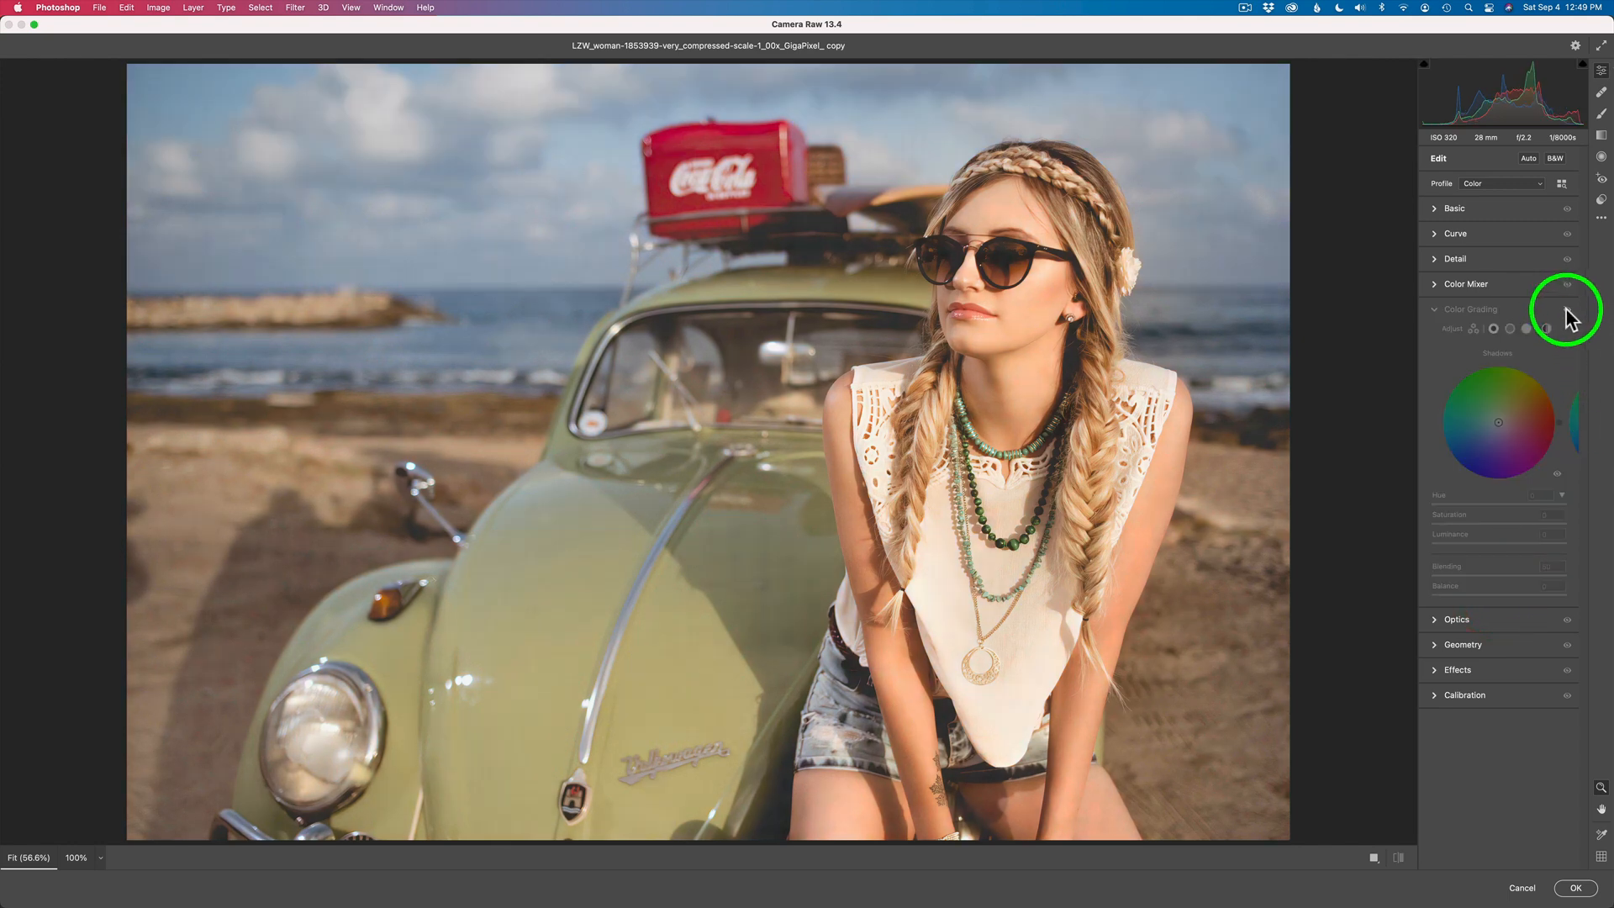
{"action": "left_click", "coordinate": [1567, 310]}
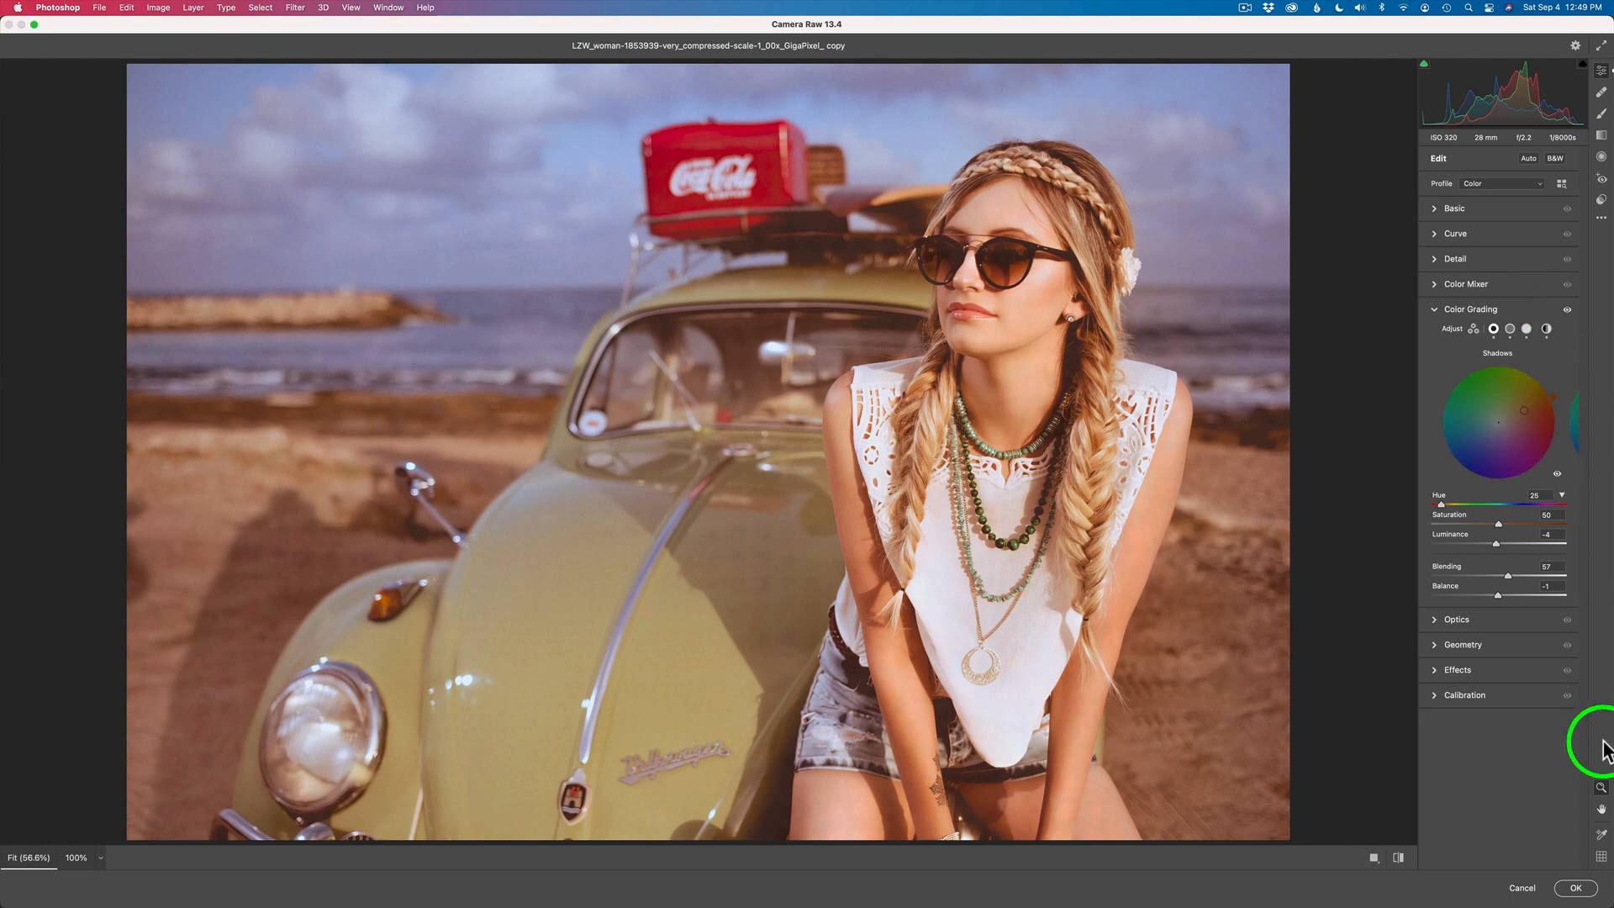
- Apply the Camera Raw Filter and compare the car photo with the ACR Color Grading layer hidden and shown
{"action": "left_click", "coordinate": [1575, 887]}
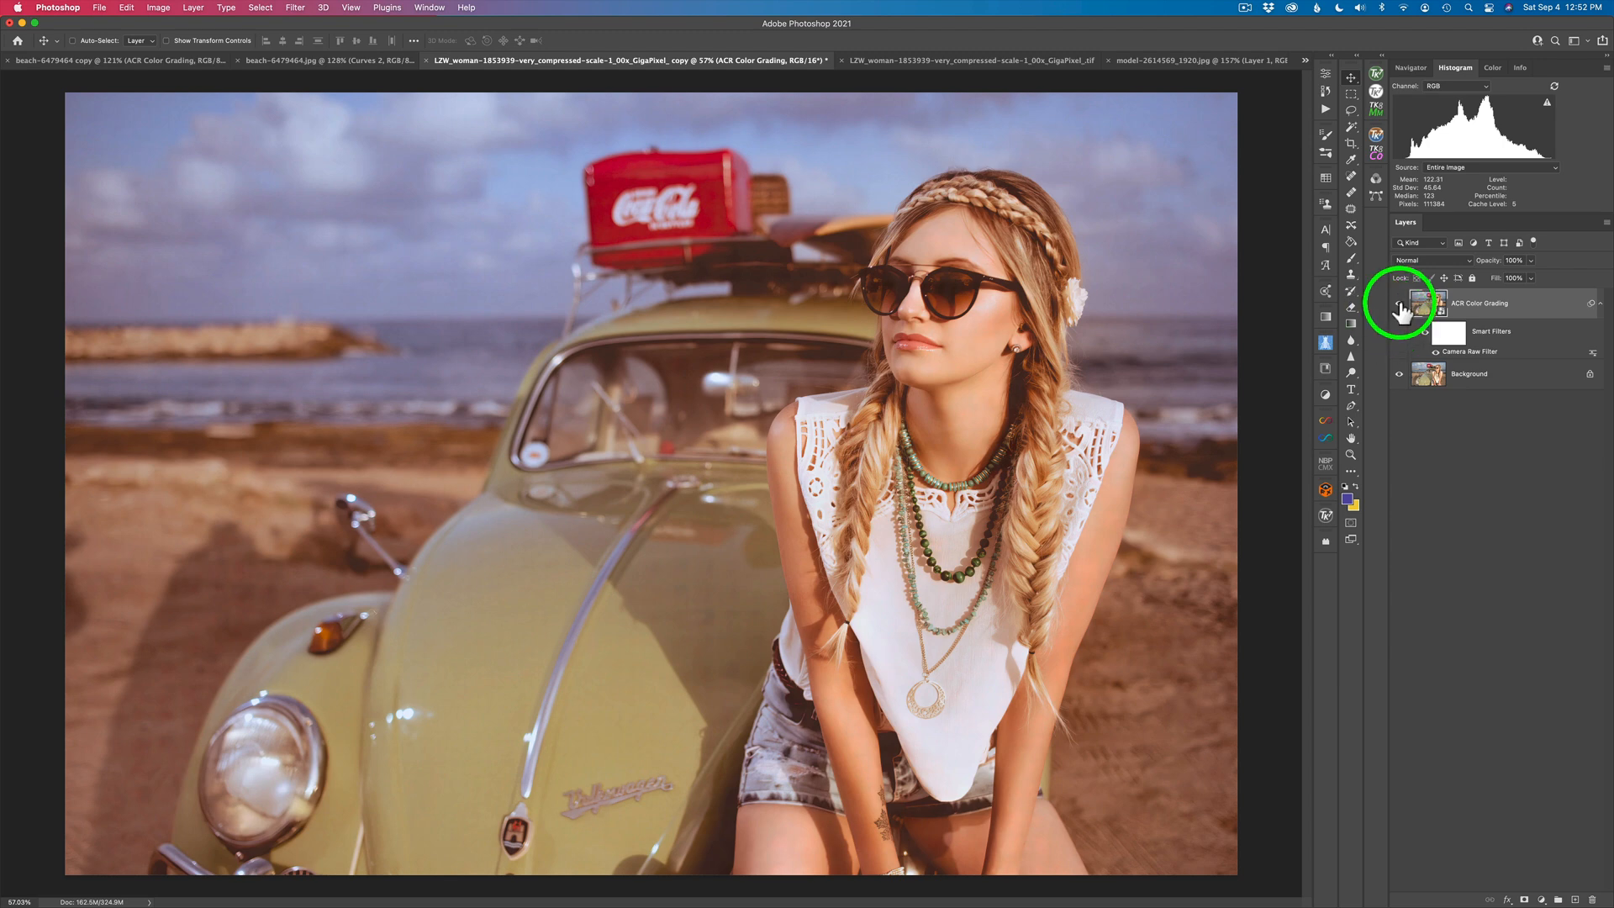
{"action": "left_click", "coordinate": [1400, 304]}
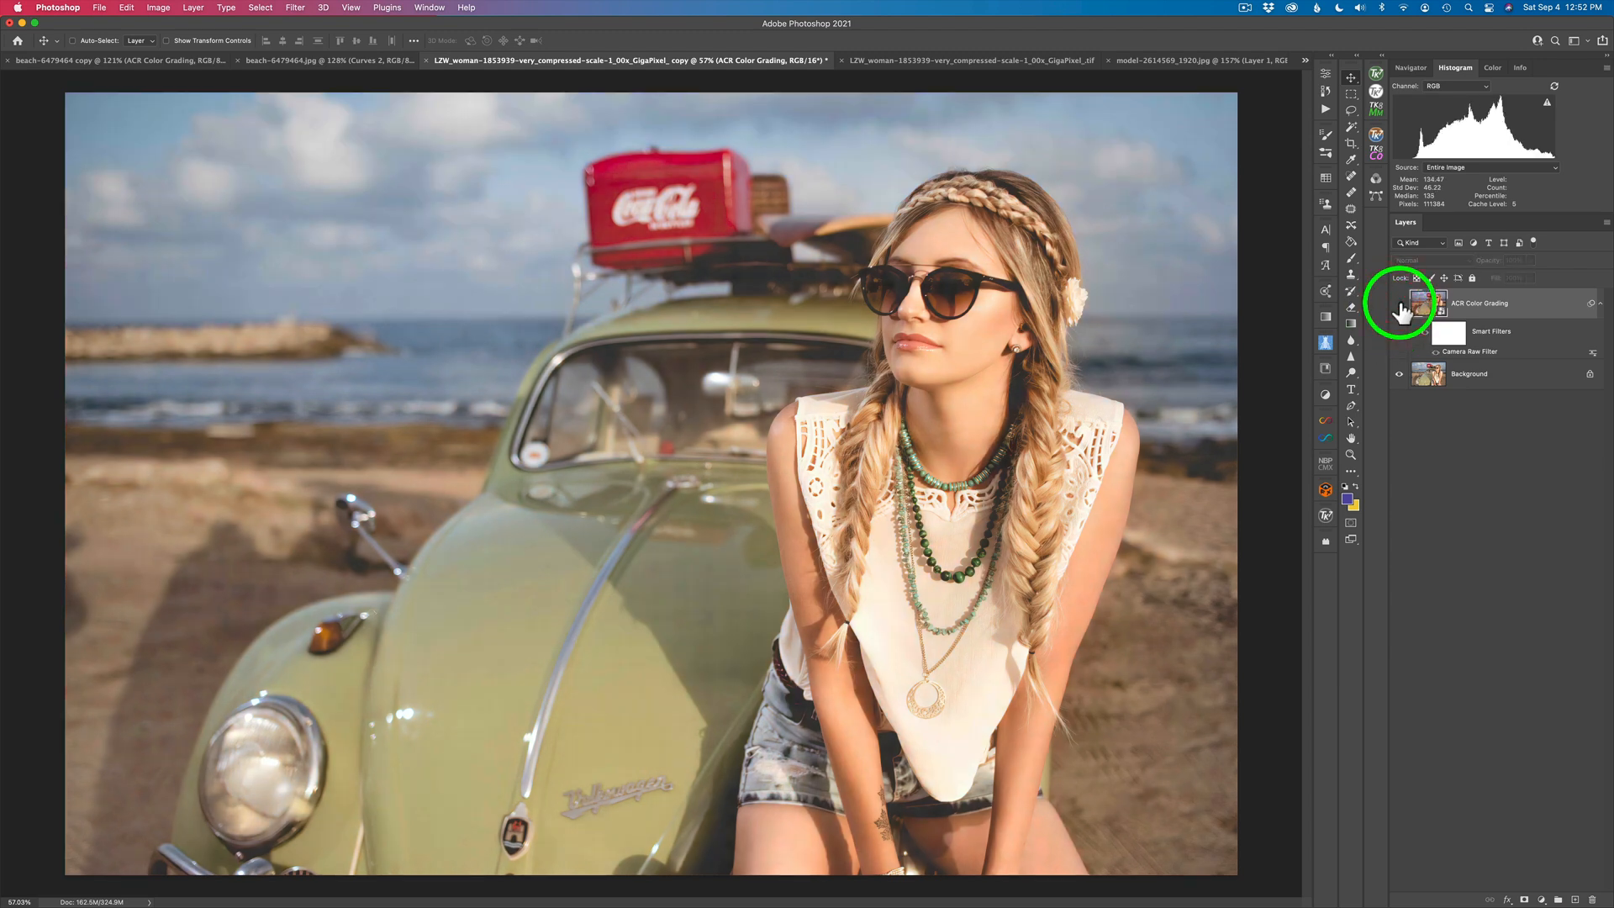
{"action": "left_click", "coordinate": [1400, 304]}
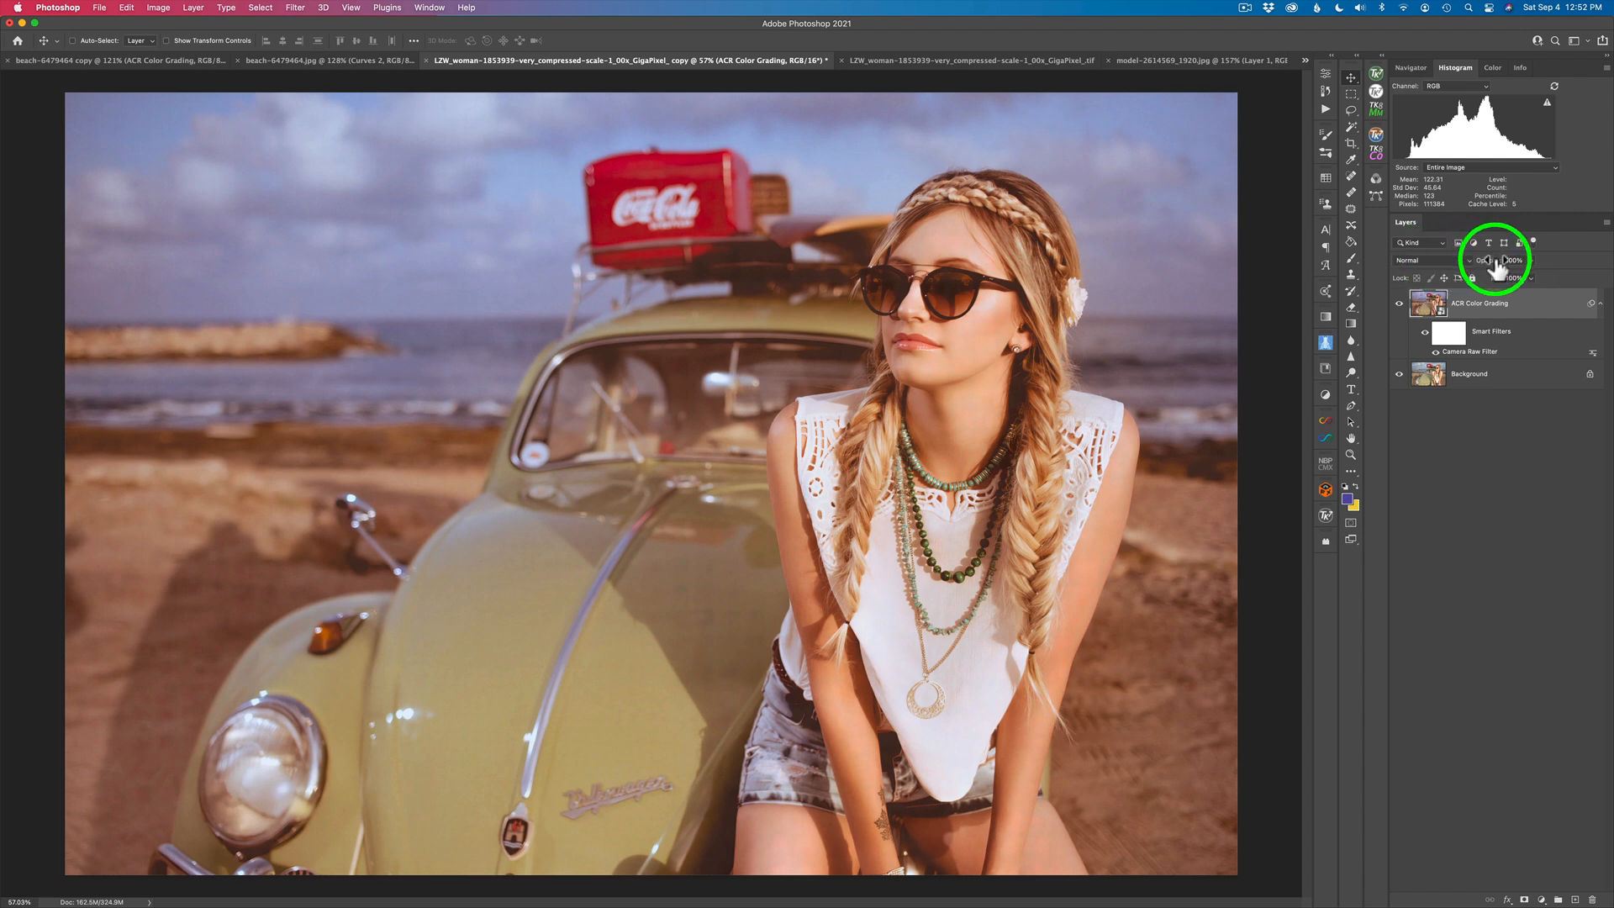
- Try the ACR Color Grading layer at about 75% opacity, restore it to 100%, and compare the photo with the layer hidden and shown
{"action": "left_click_drag", "start_coordinate": [1495, 267], "coordinate": [1481, 266]}
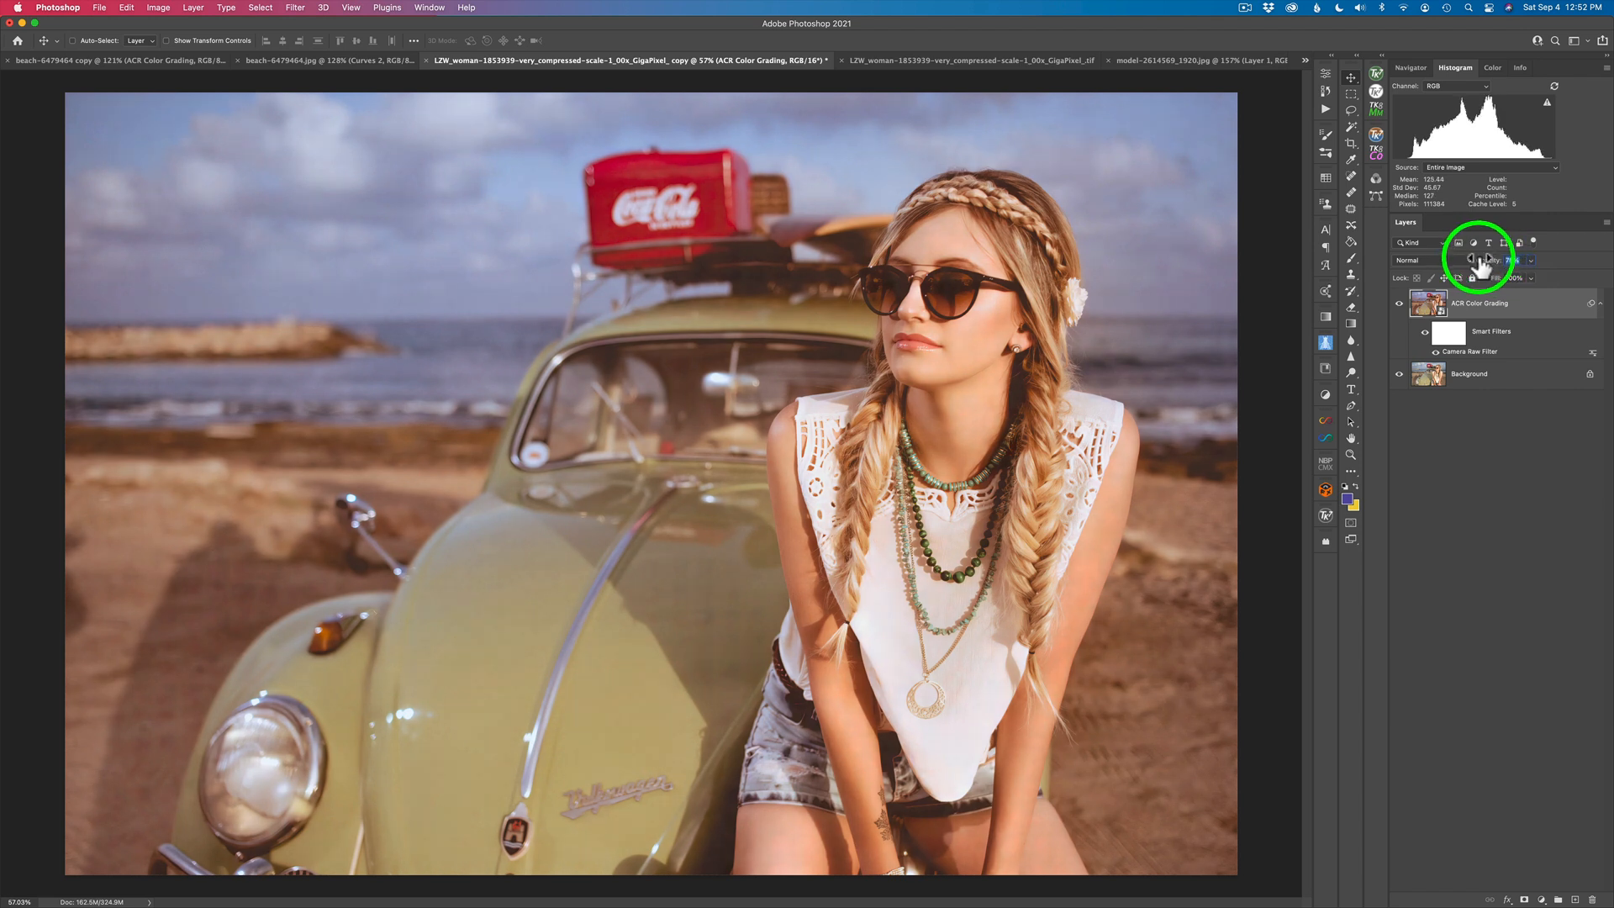
{"action": "left_click", "coordinate": [1399, 303]}
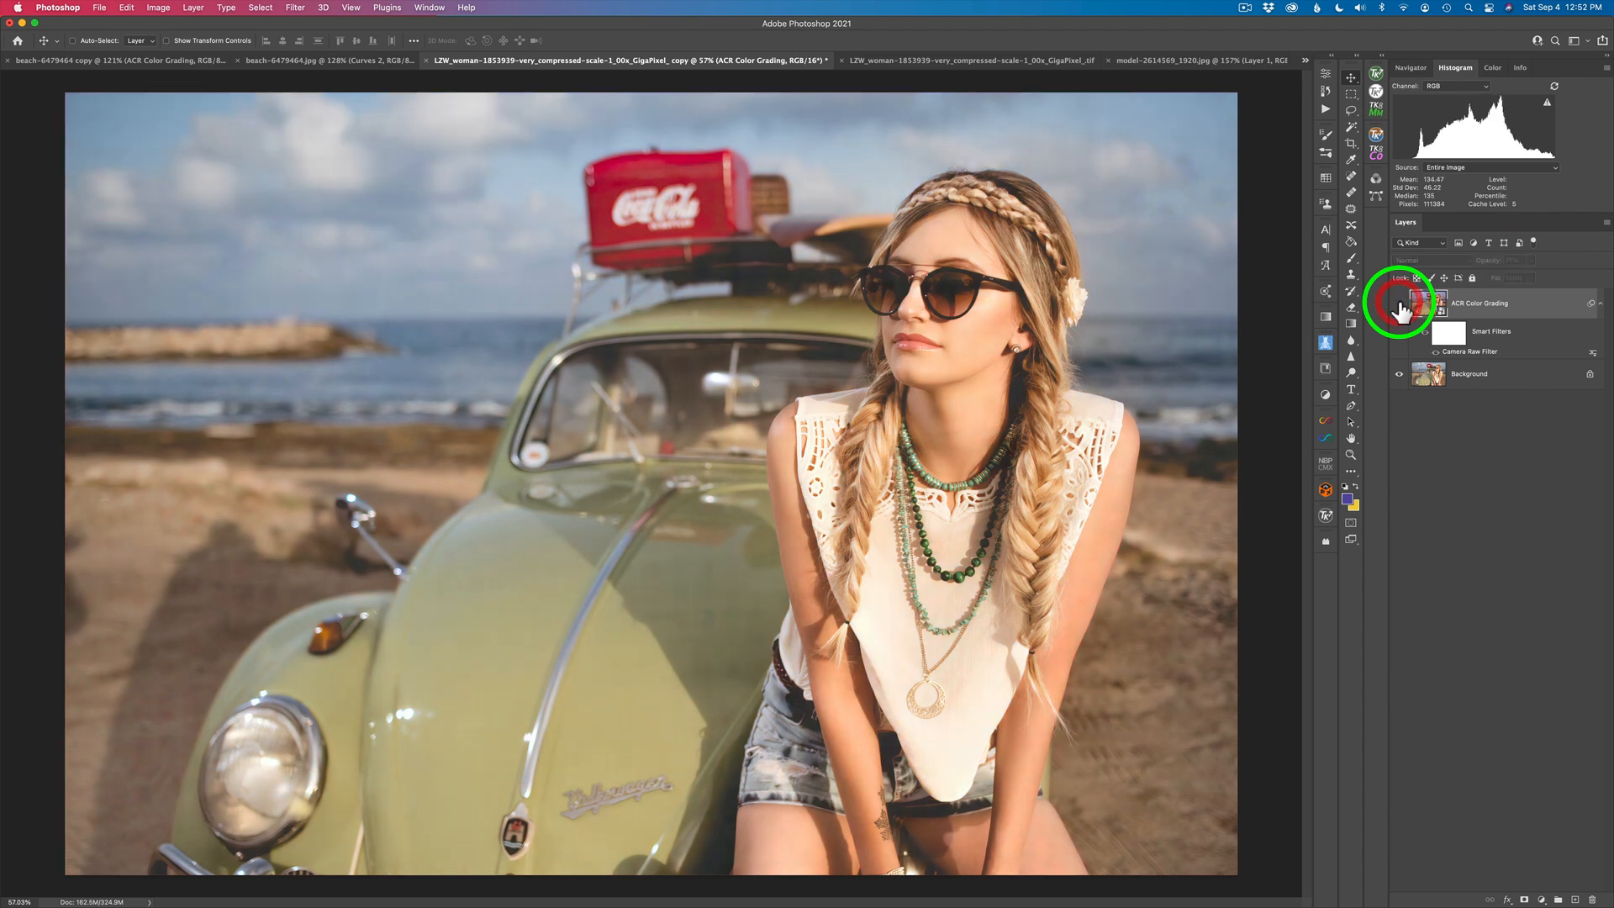
{"action": "left_click", "coordinate": [1399, 304]}
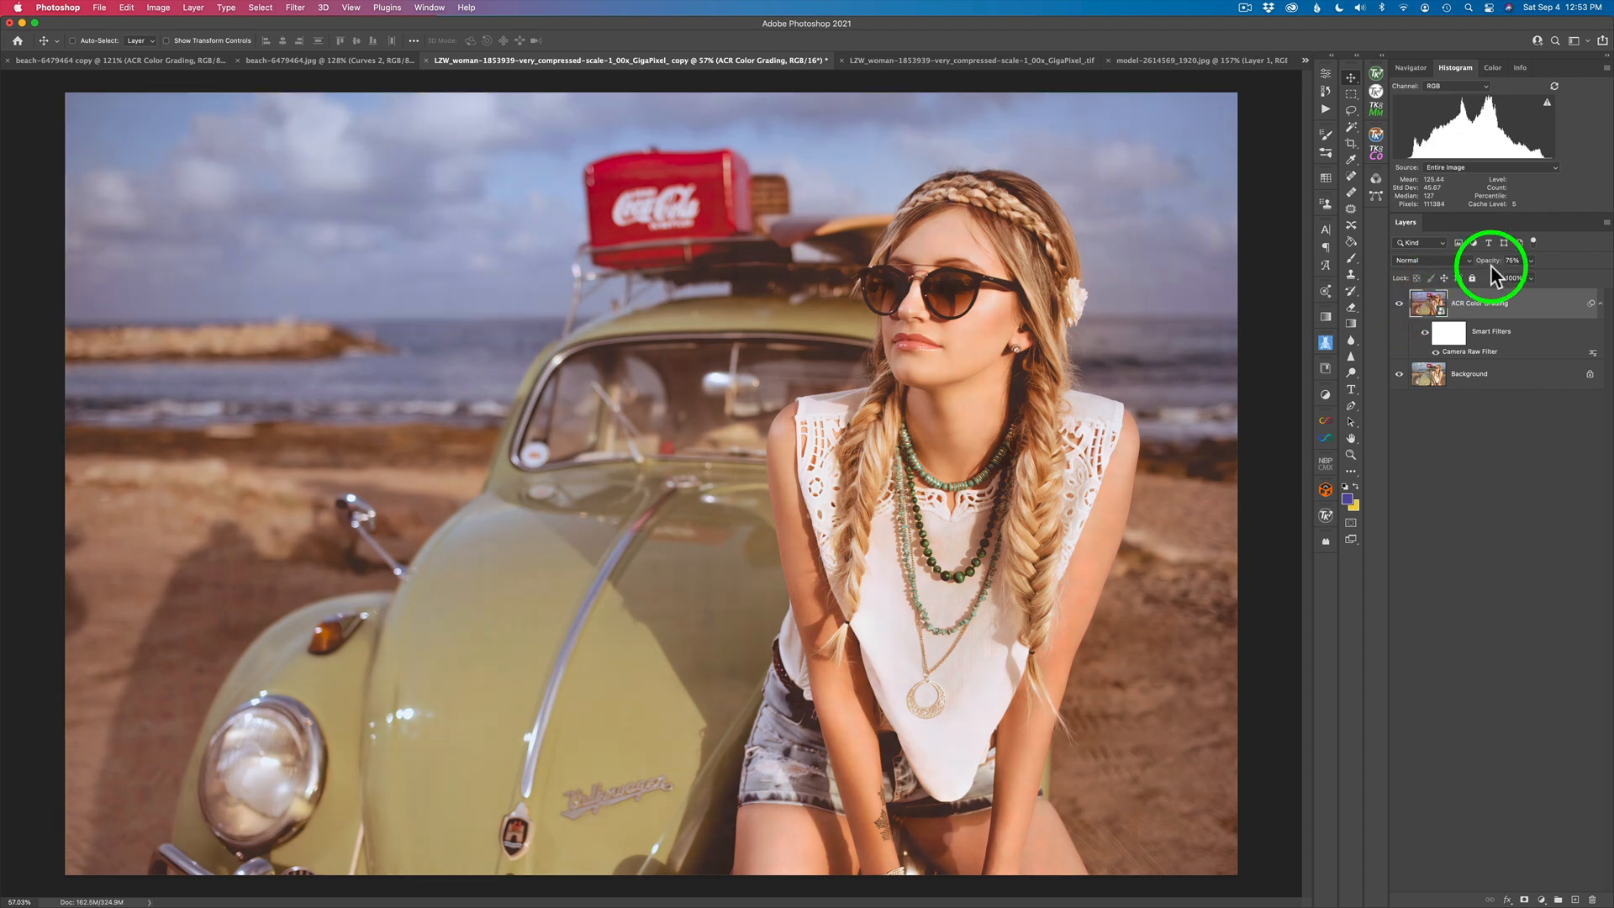
{"action": "left_click_drag", "start_coordinate": [1488, 262], "coordinate": [1526, 258]}
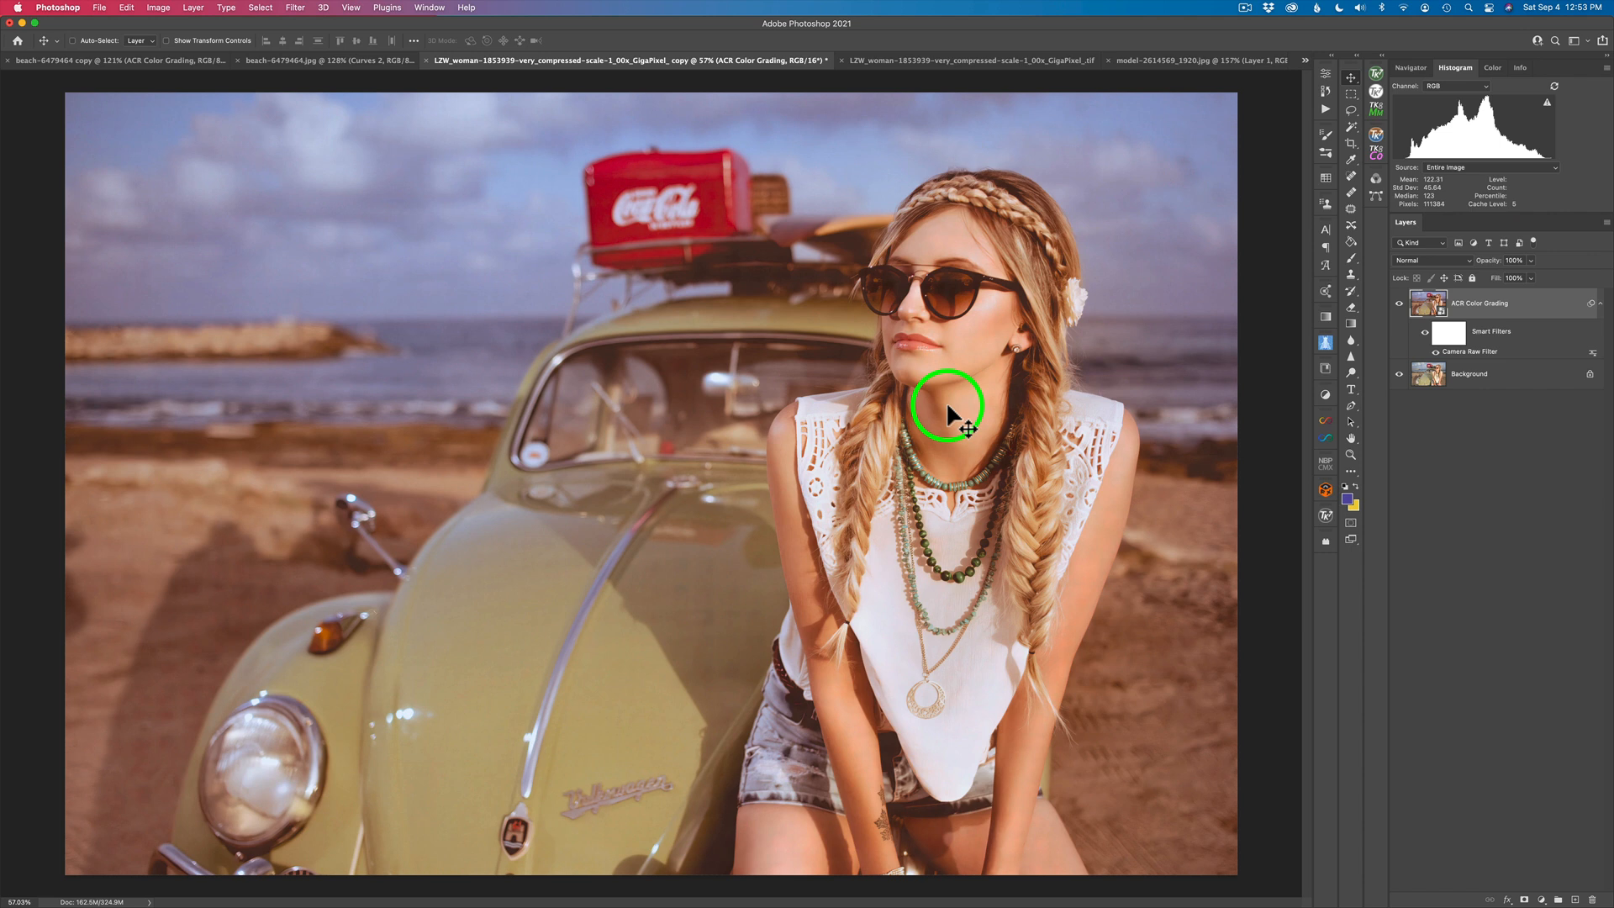
{"action": "left_click", "coordinate": [1400, 308]}
{"action": "left_click", "coordinate": [1400, 307]}
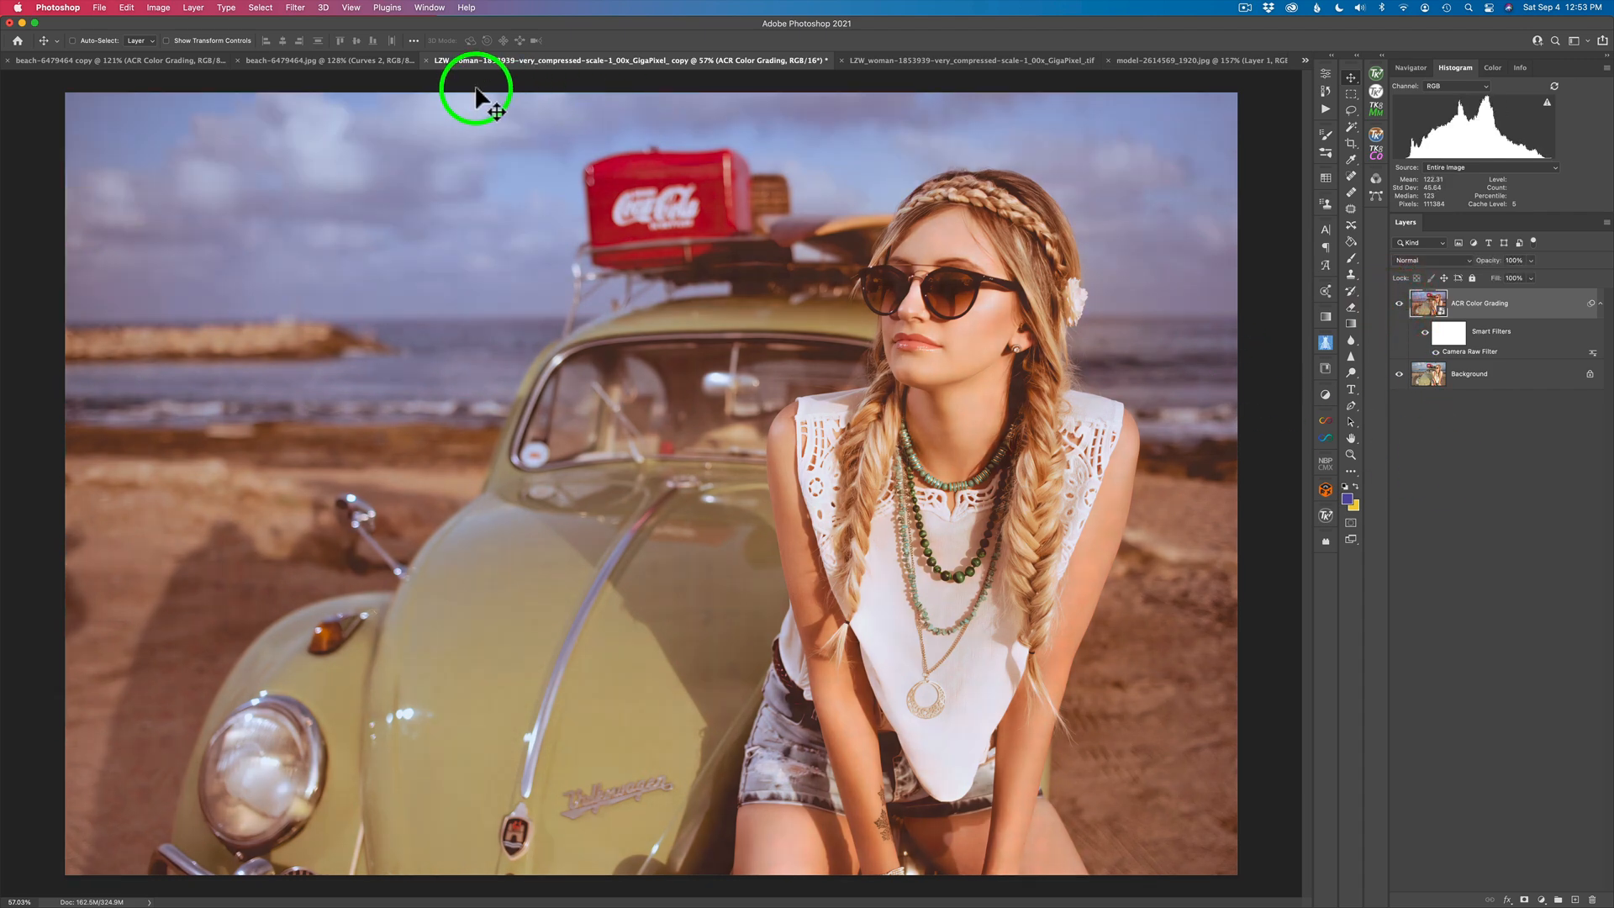
- Switch to the beach photo and compare it with the ACR Color Grading layer hidden and shown
{"action": "left_click", "coordinate": [117, 59]}
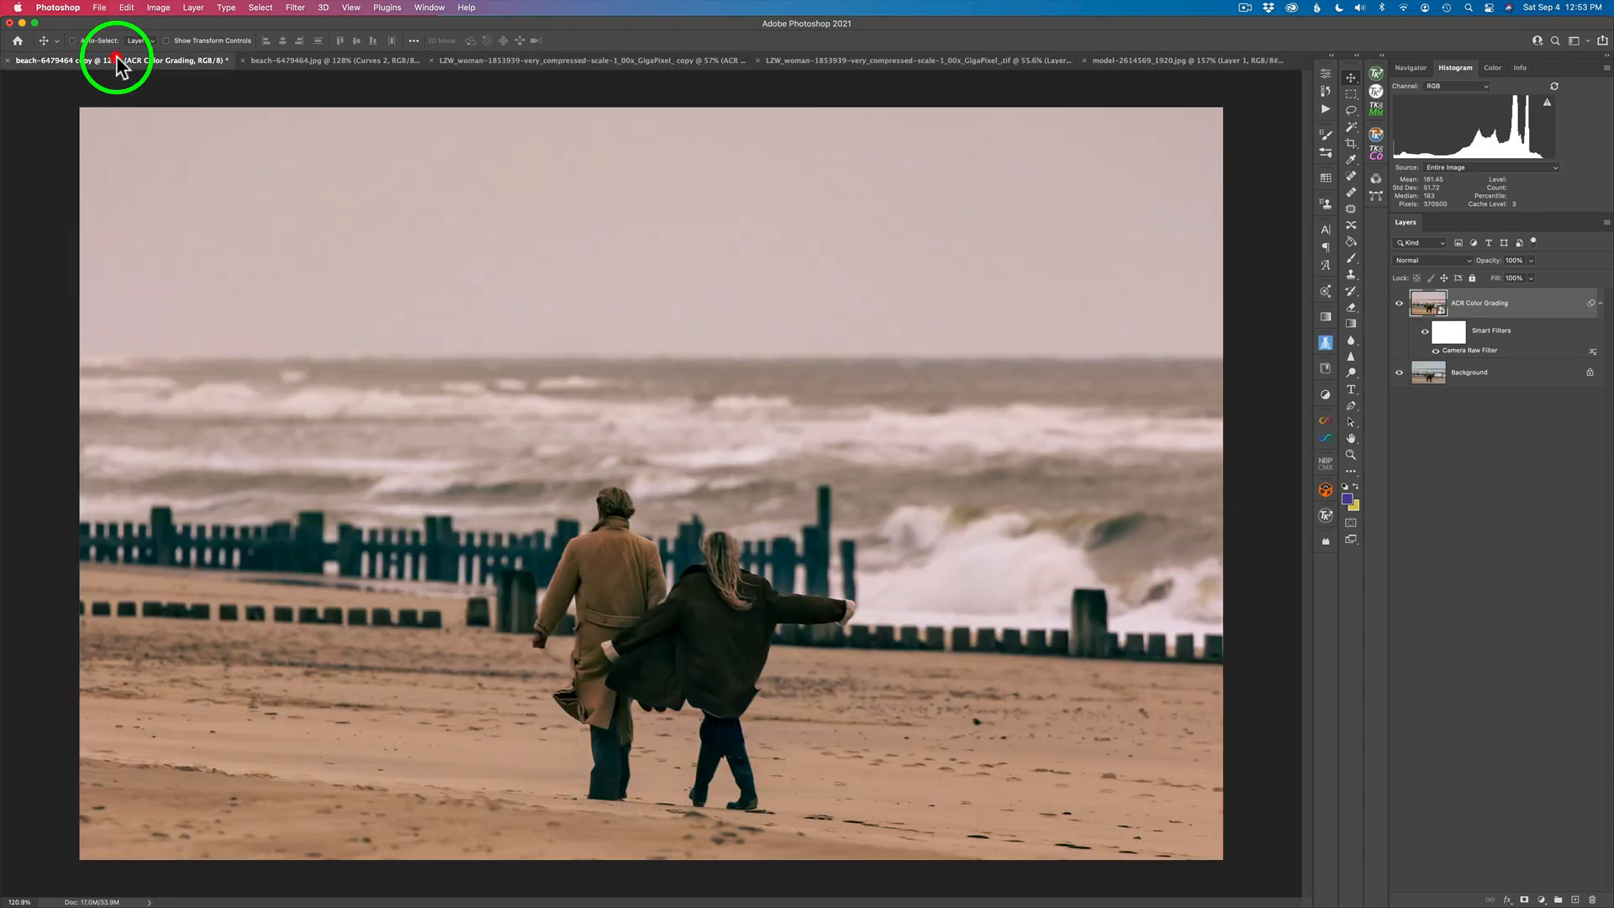
{"action": "left_click", "coordinate": [1401, 311]}
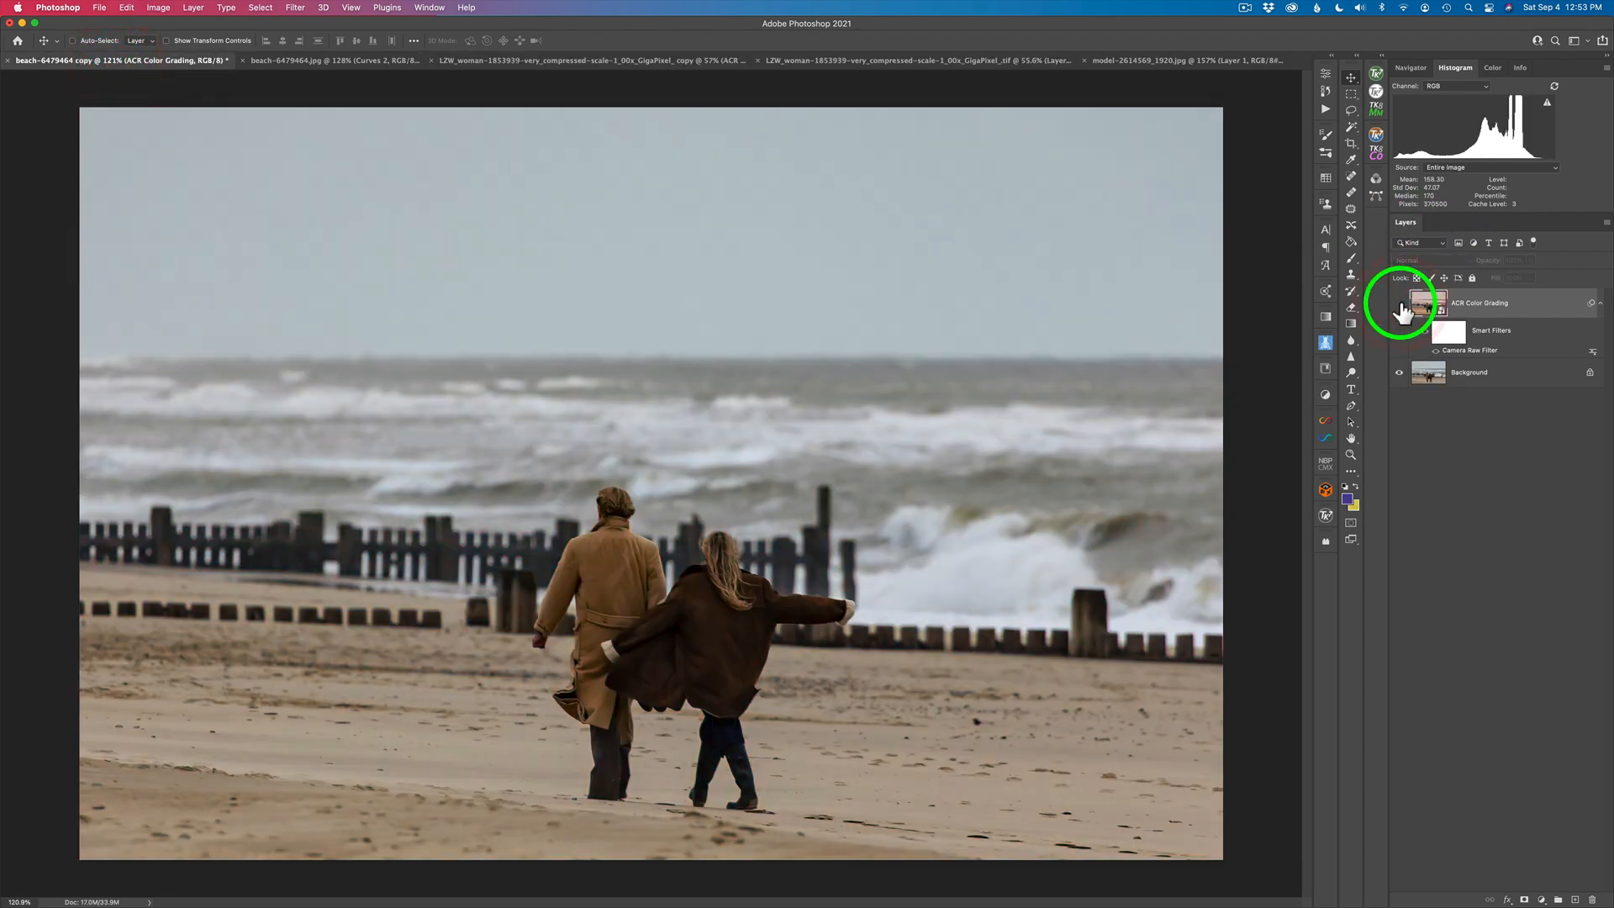
{"action": "left_click", "coordinate": [1400, 304]}
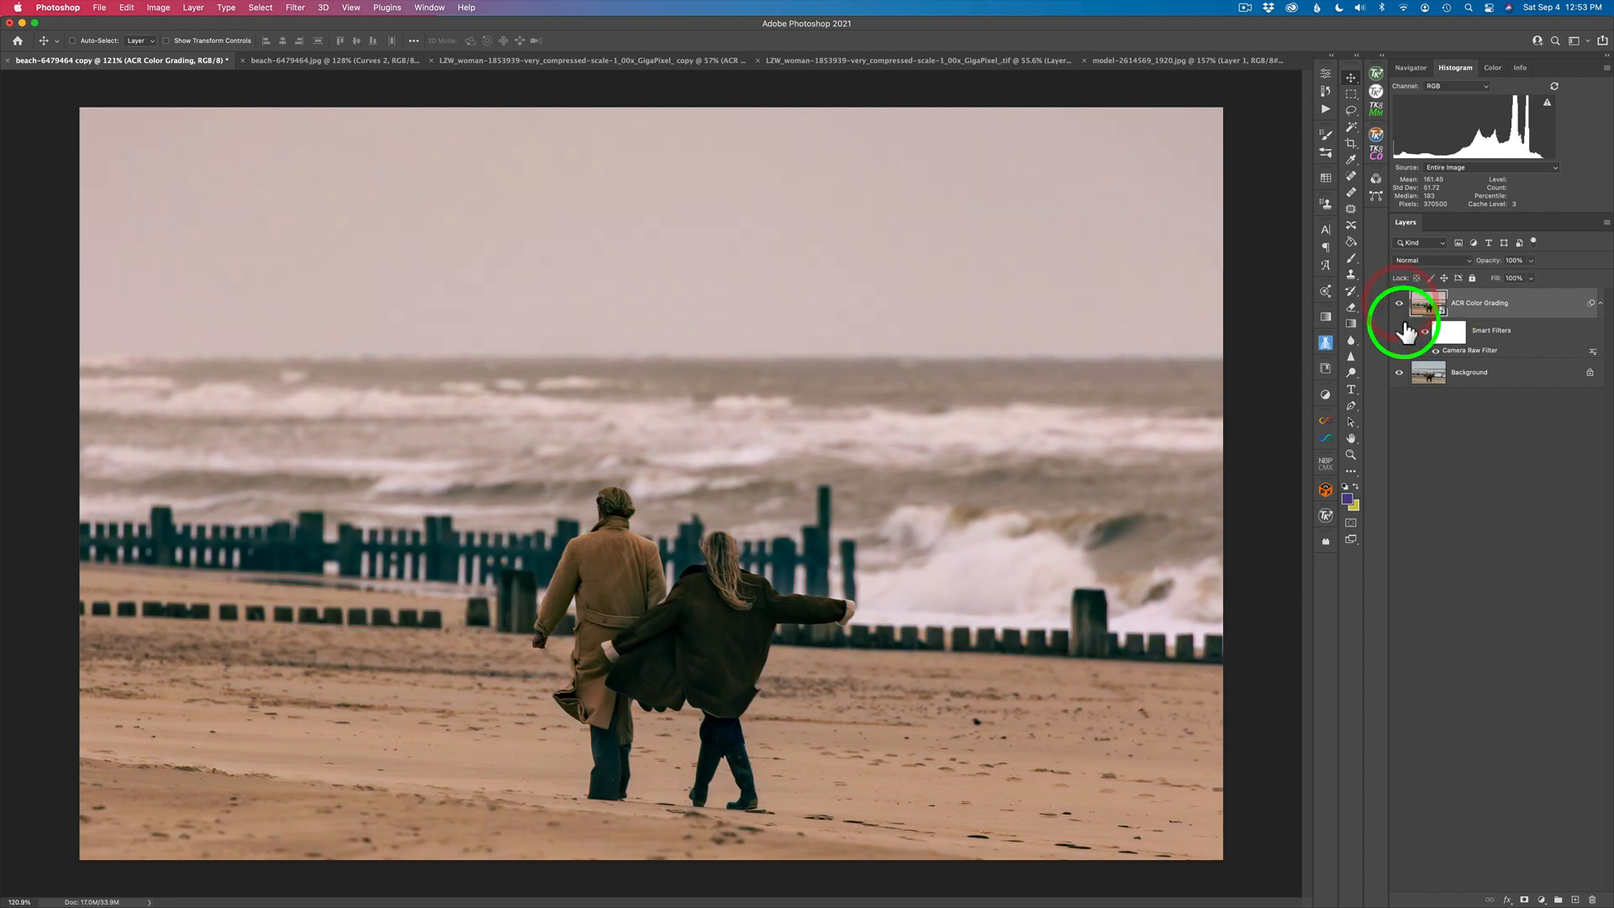